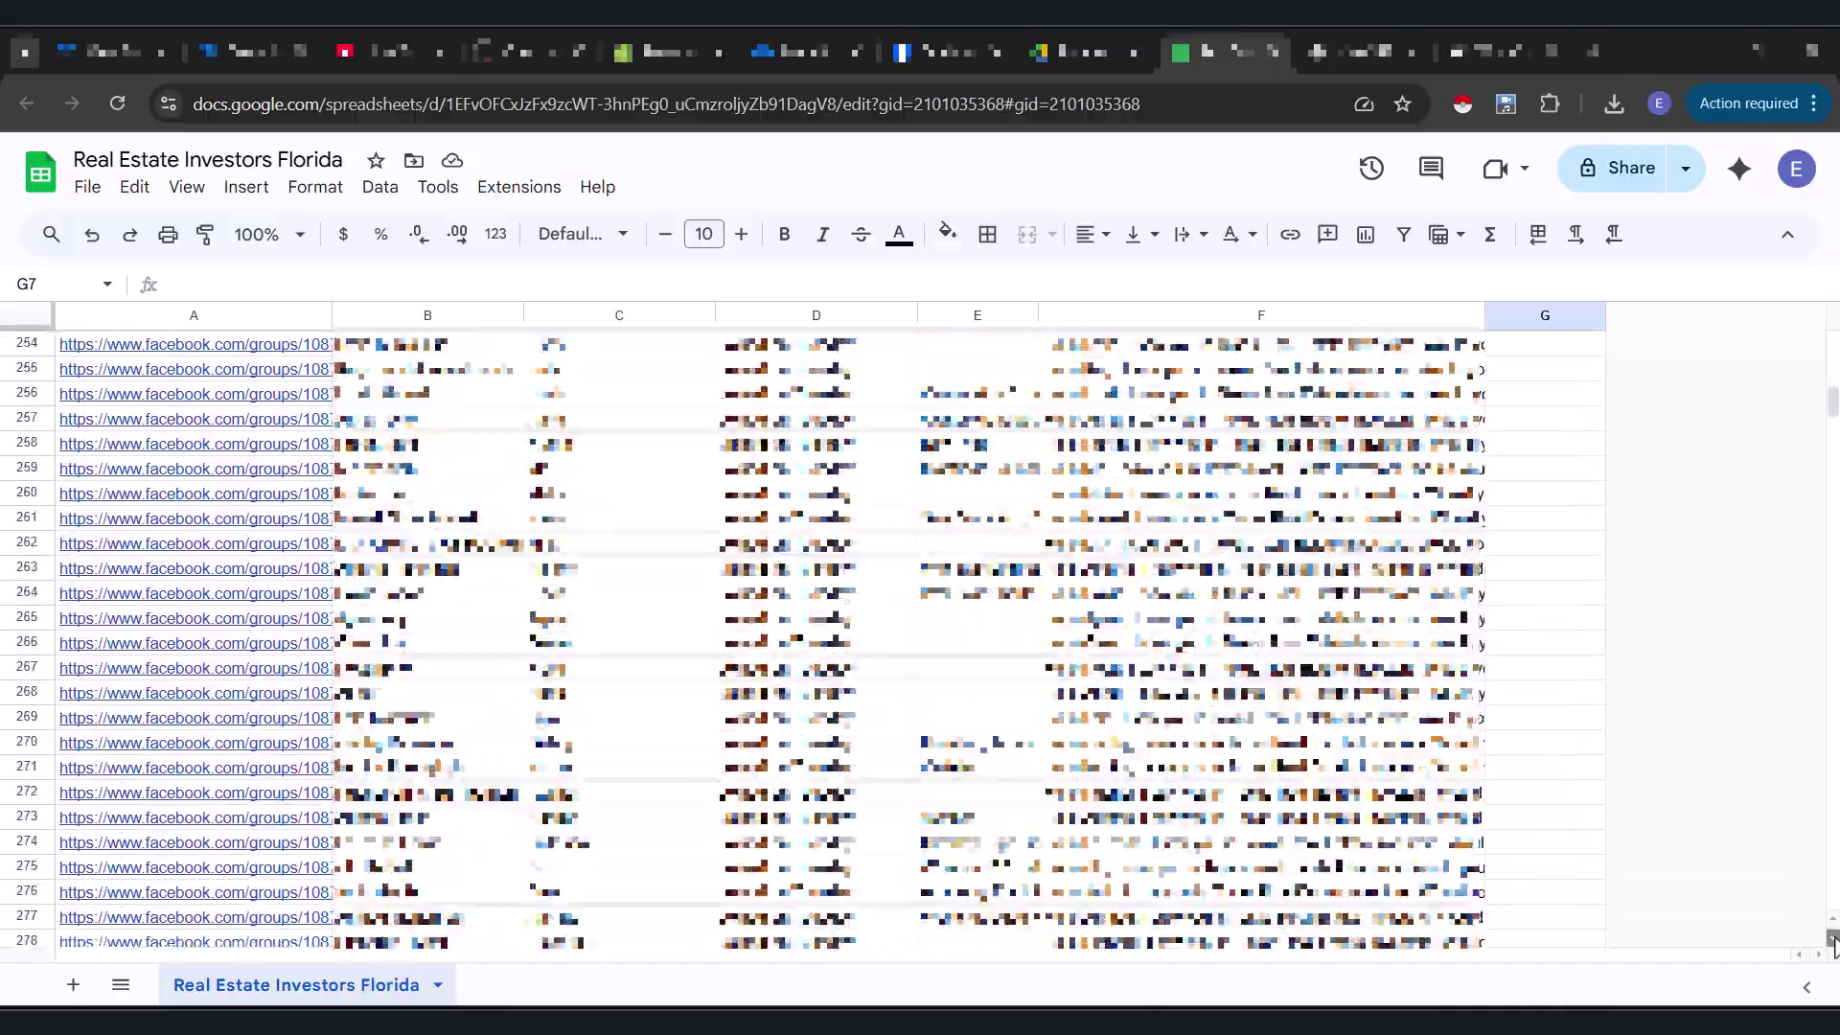
Step: Scroll down the Facebook page before starting a new search
{"action": "scroll", "coordinate": [1834, 944], "scroll_direction": "down", "scroll_amount": 15}
{"action": "scroll", "coordinate": [1833, 944], "scroll_direction": "down", "scroll_amount": 10}
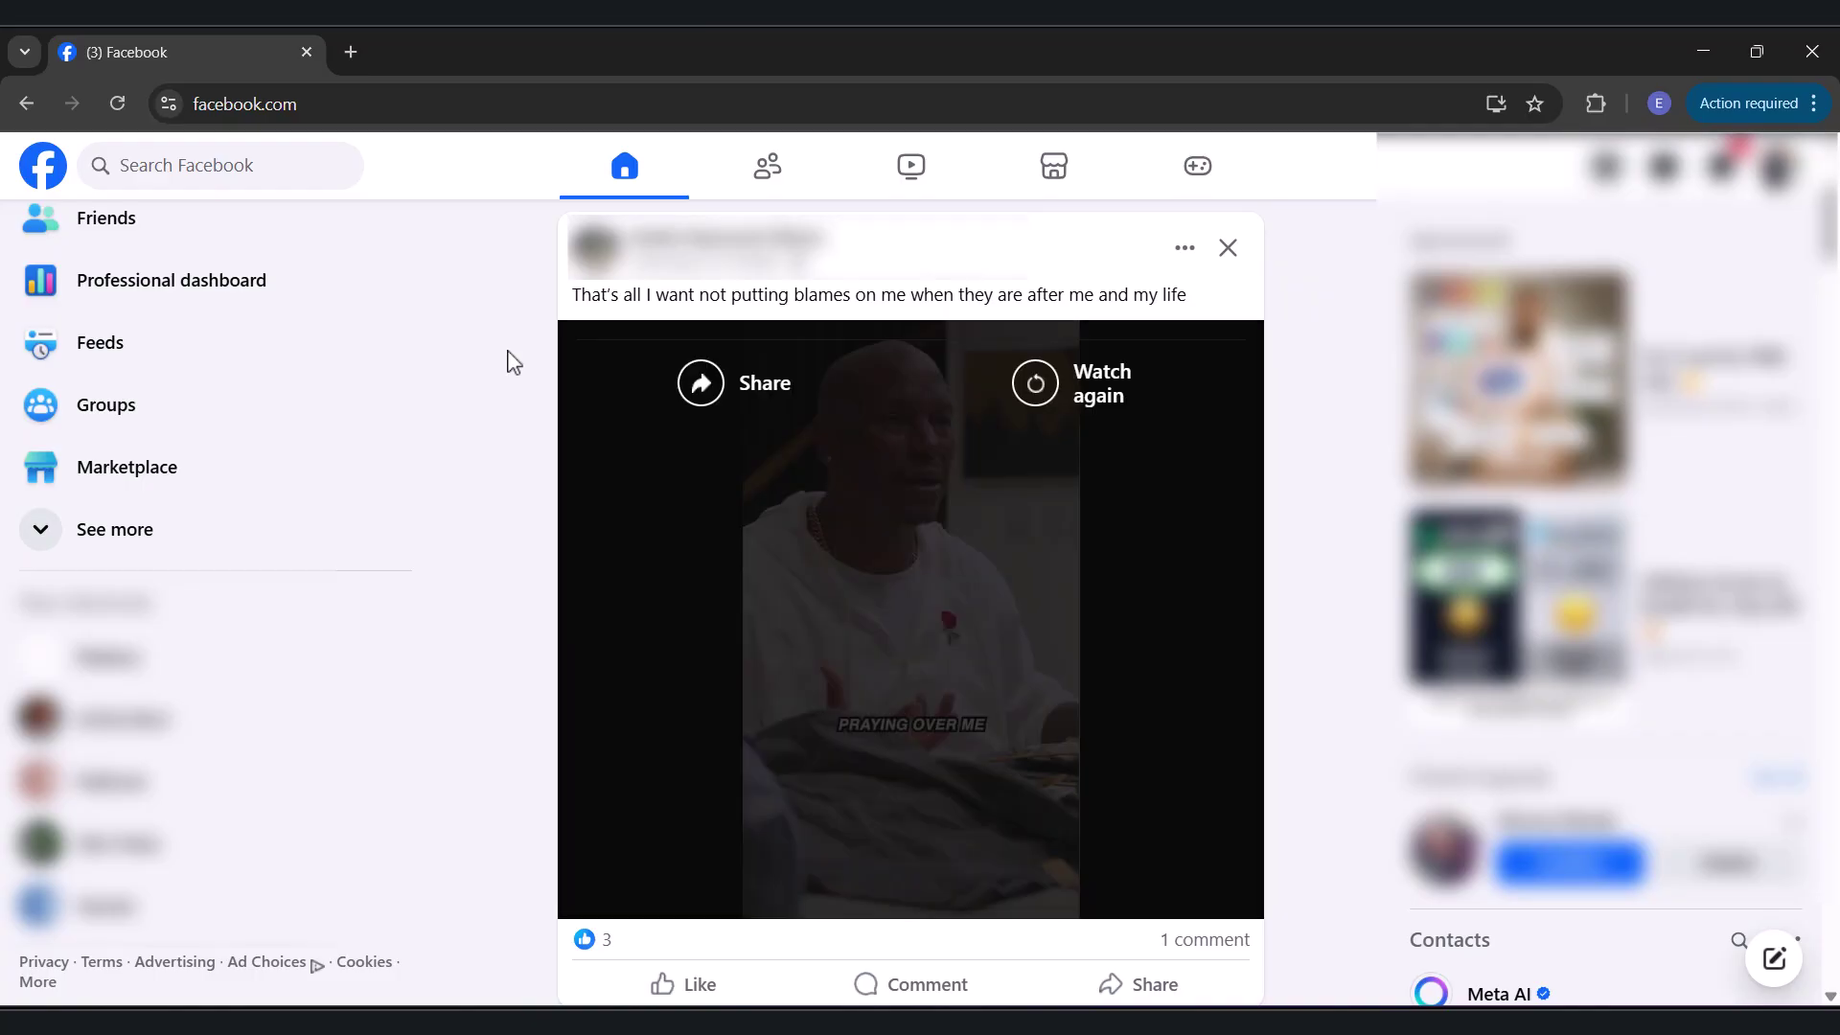
Step: Search Facebook for 'real estate investors florida'
{"action": "left_click", "coordinate": [296, 169]}
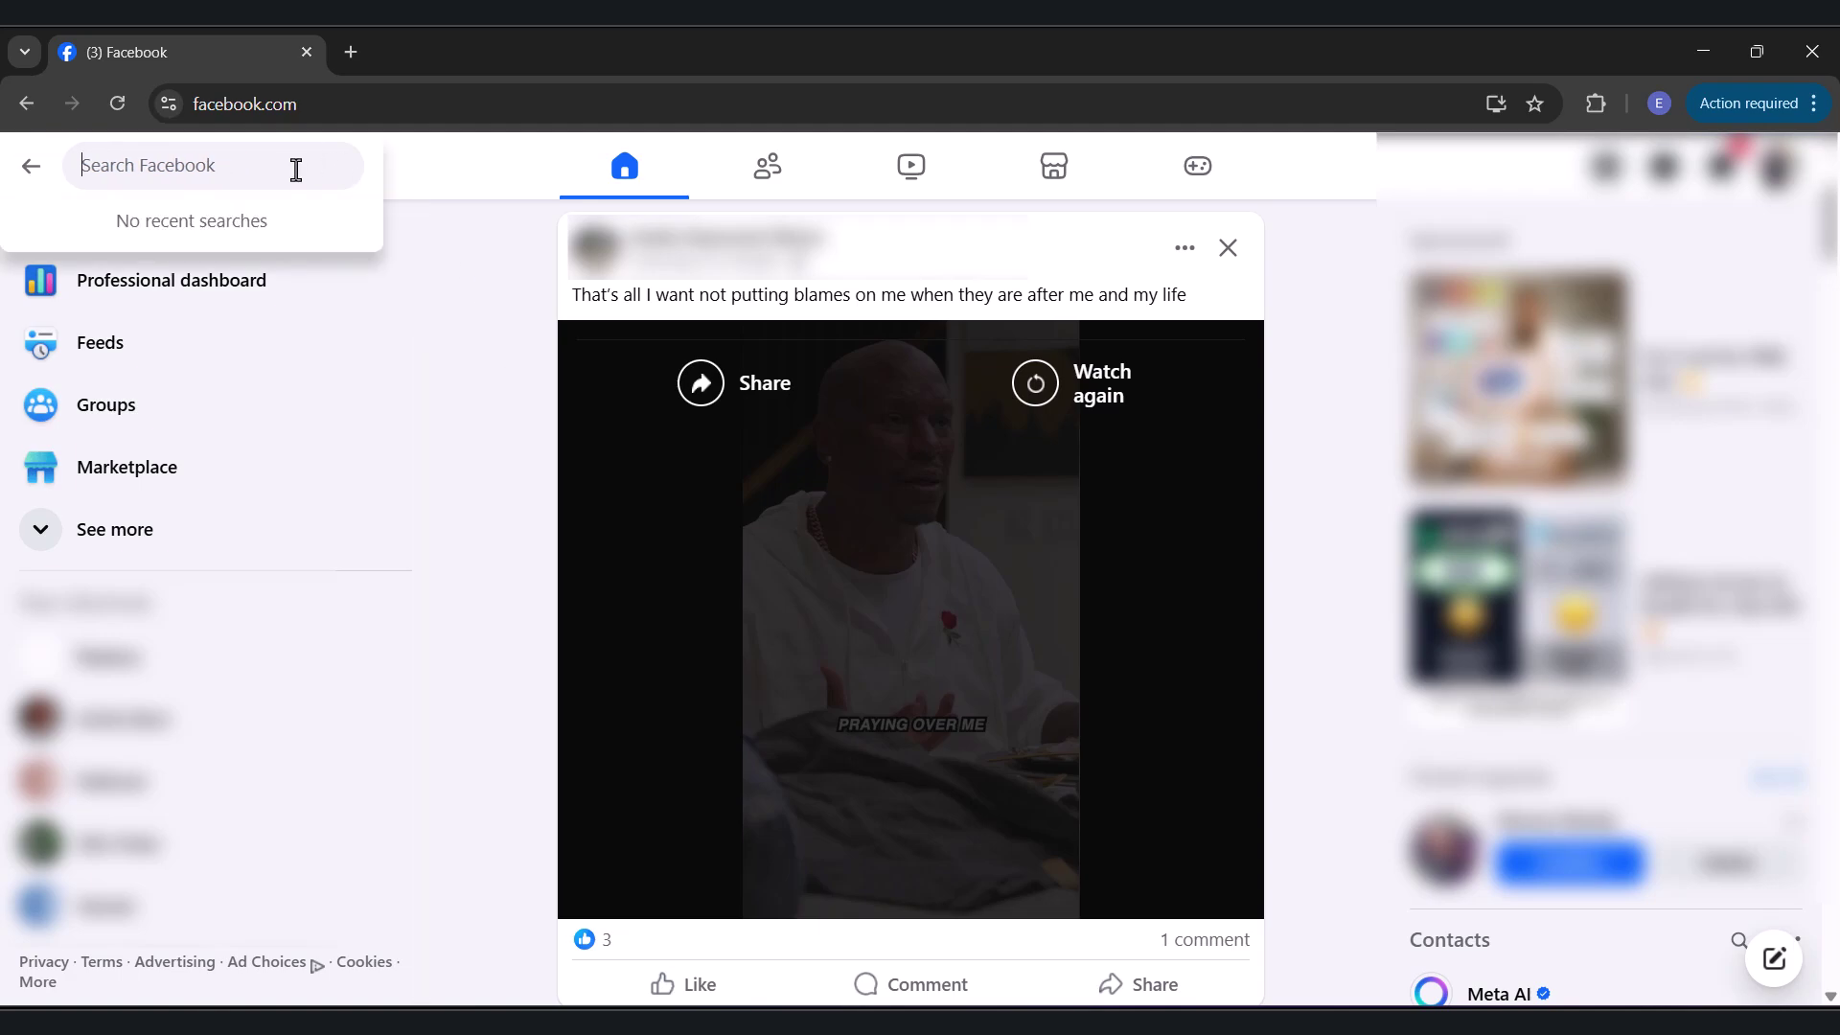
{"action": "type", "text": "real esta"}
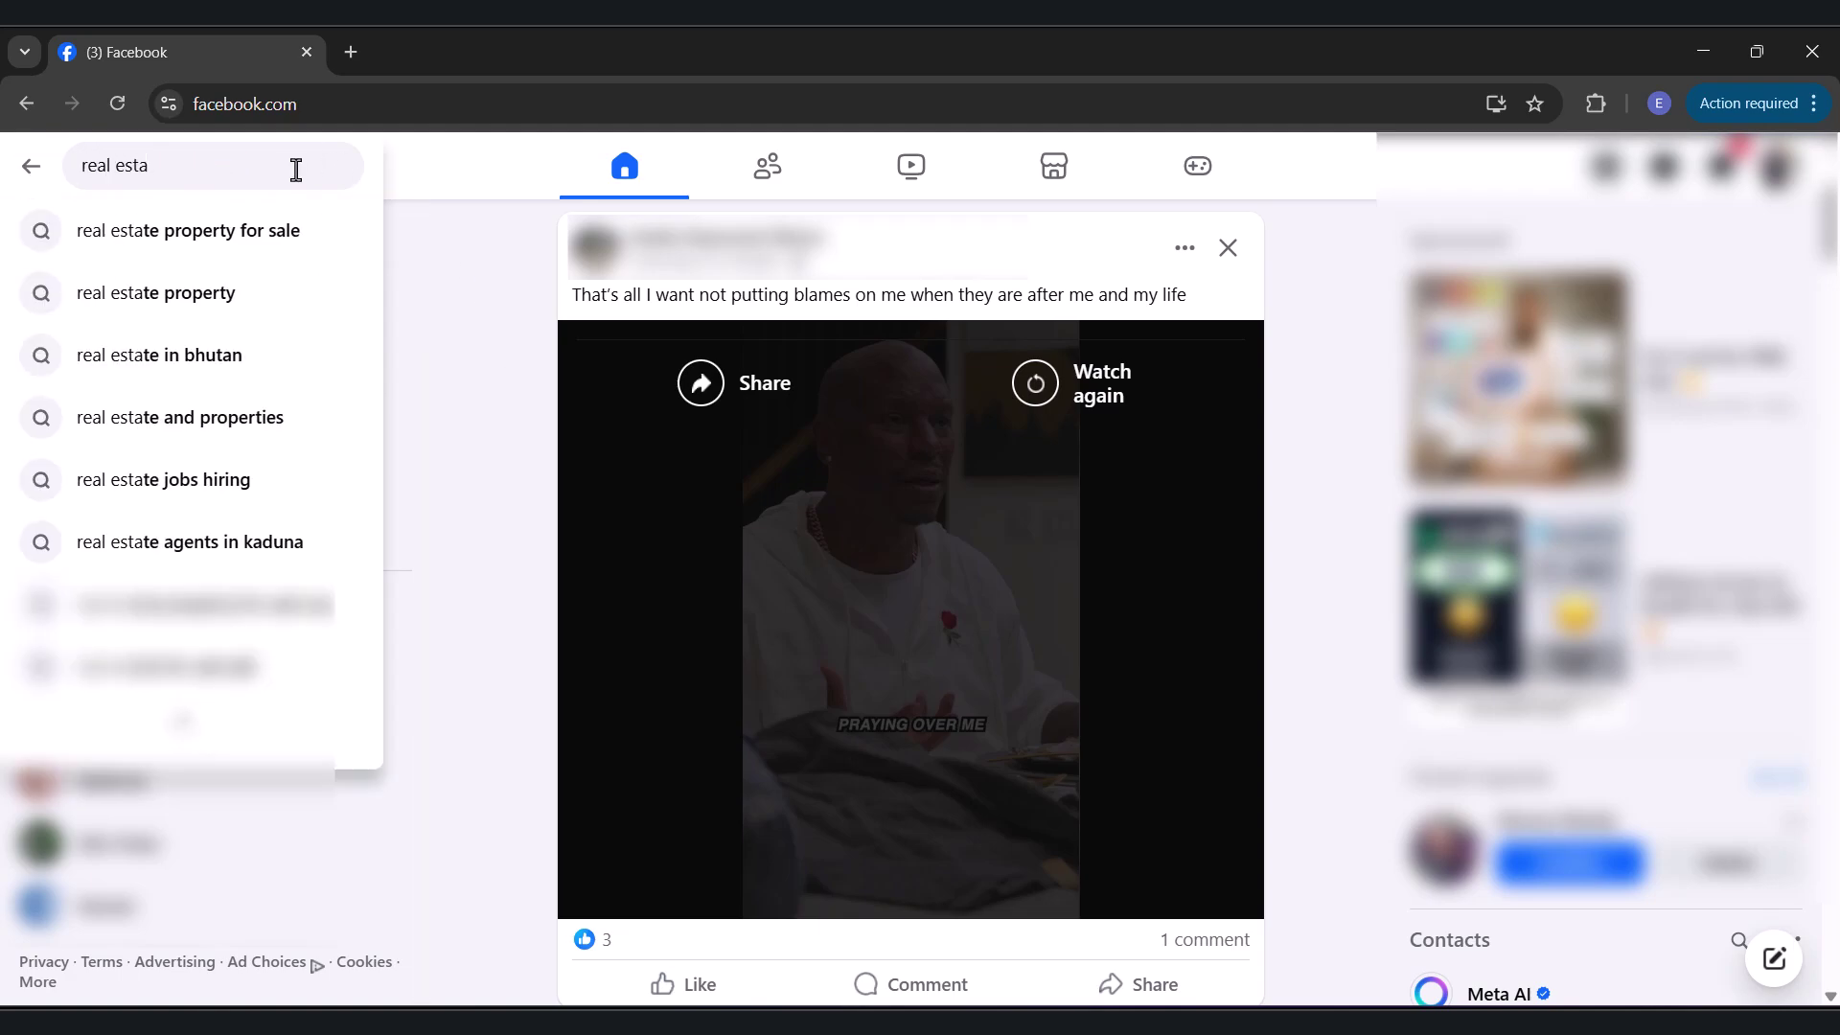
{"action": "type", "text": "te investors"}
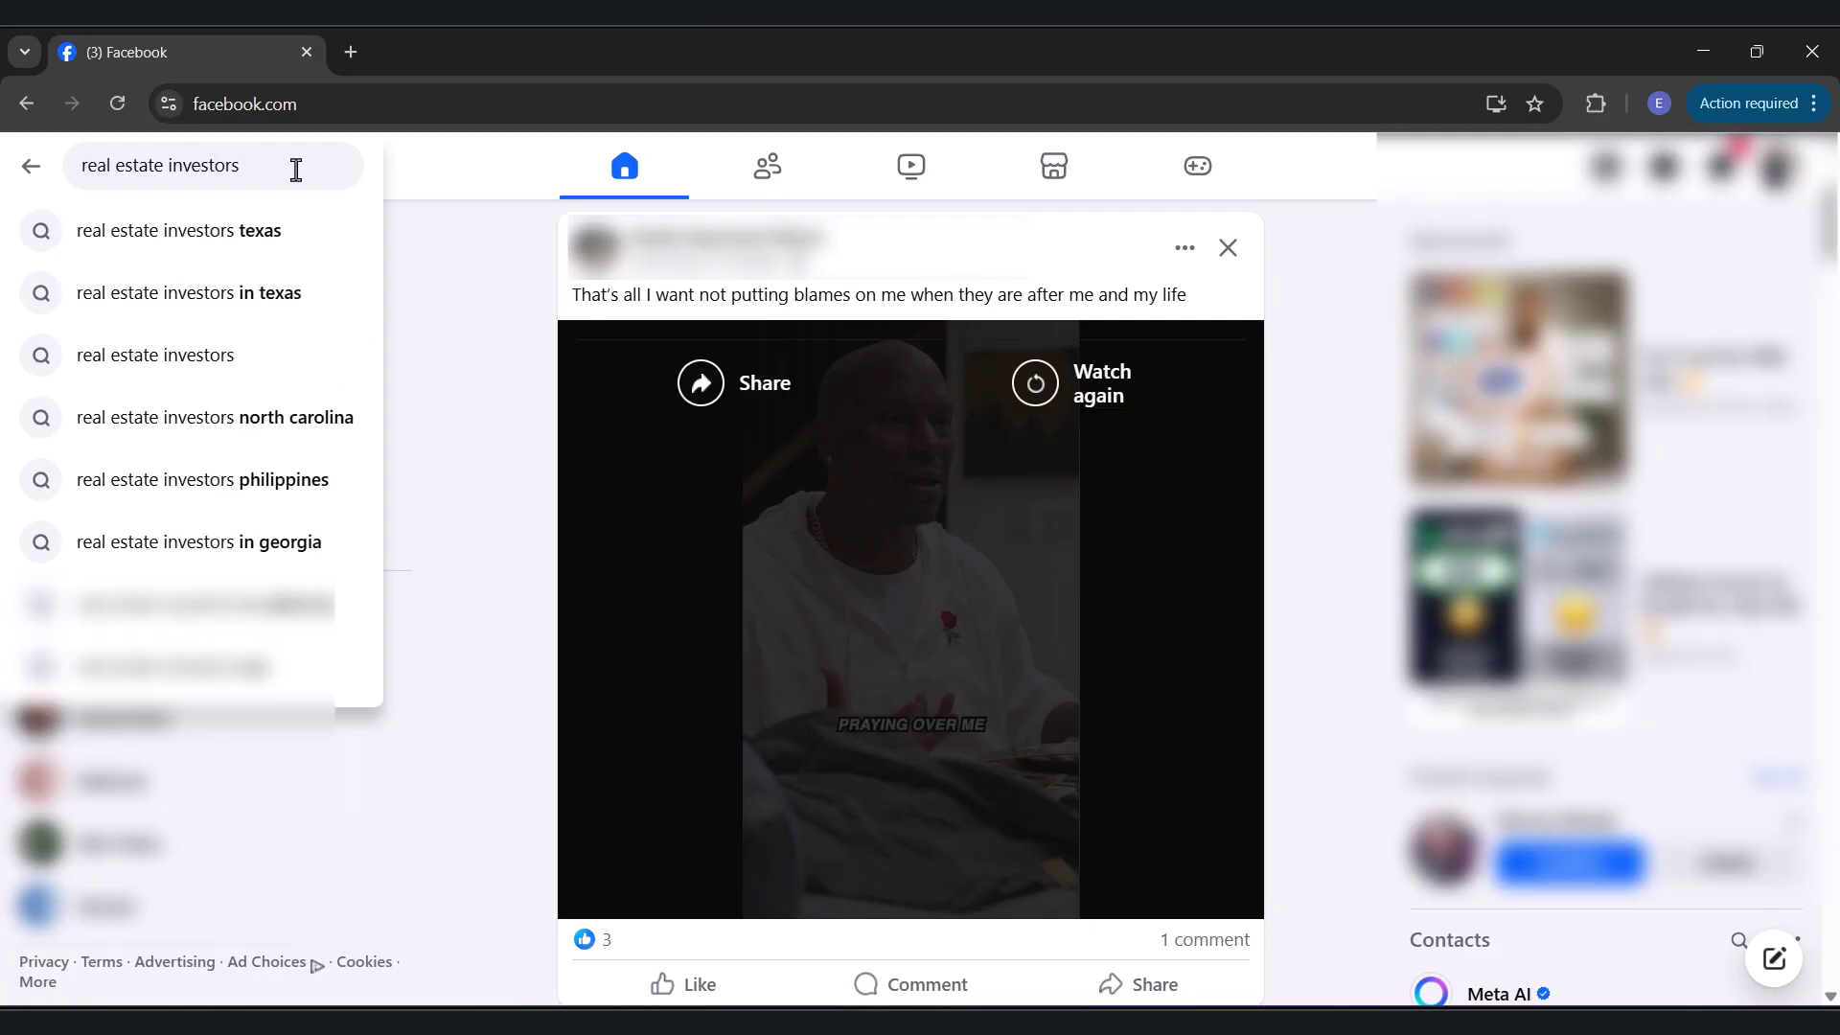
{"action": "type", "text": " florida"}
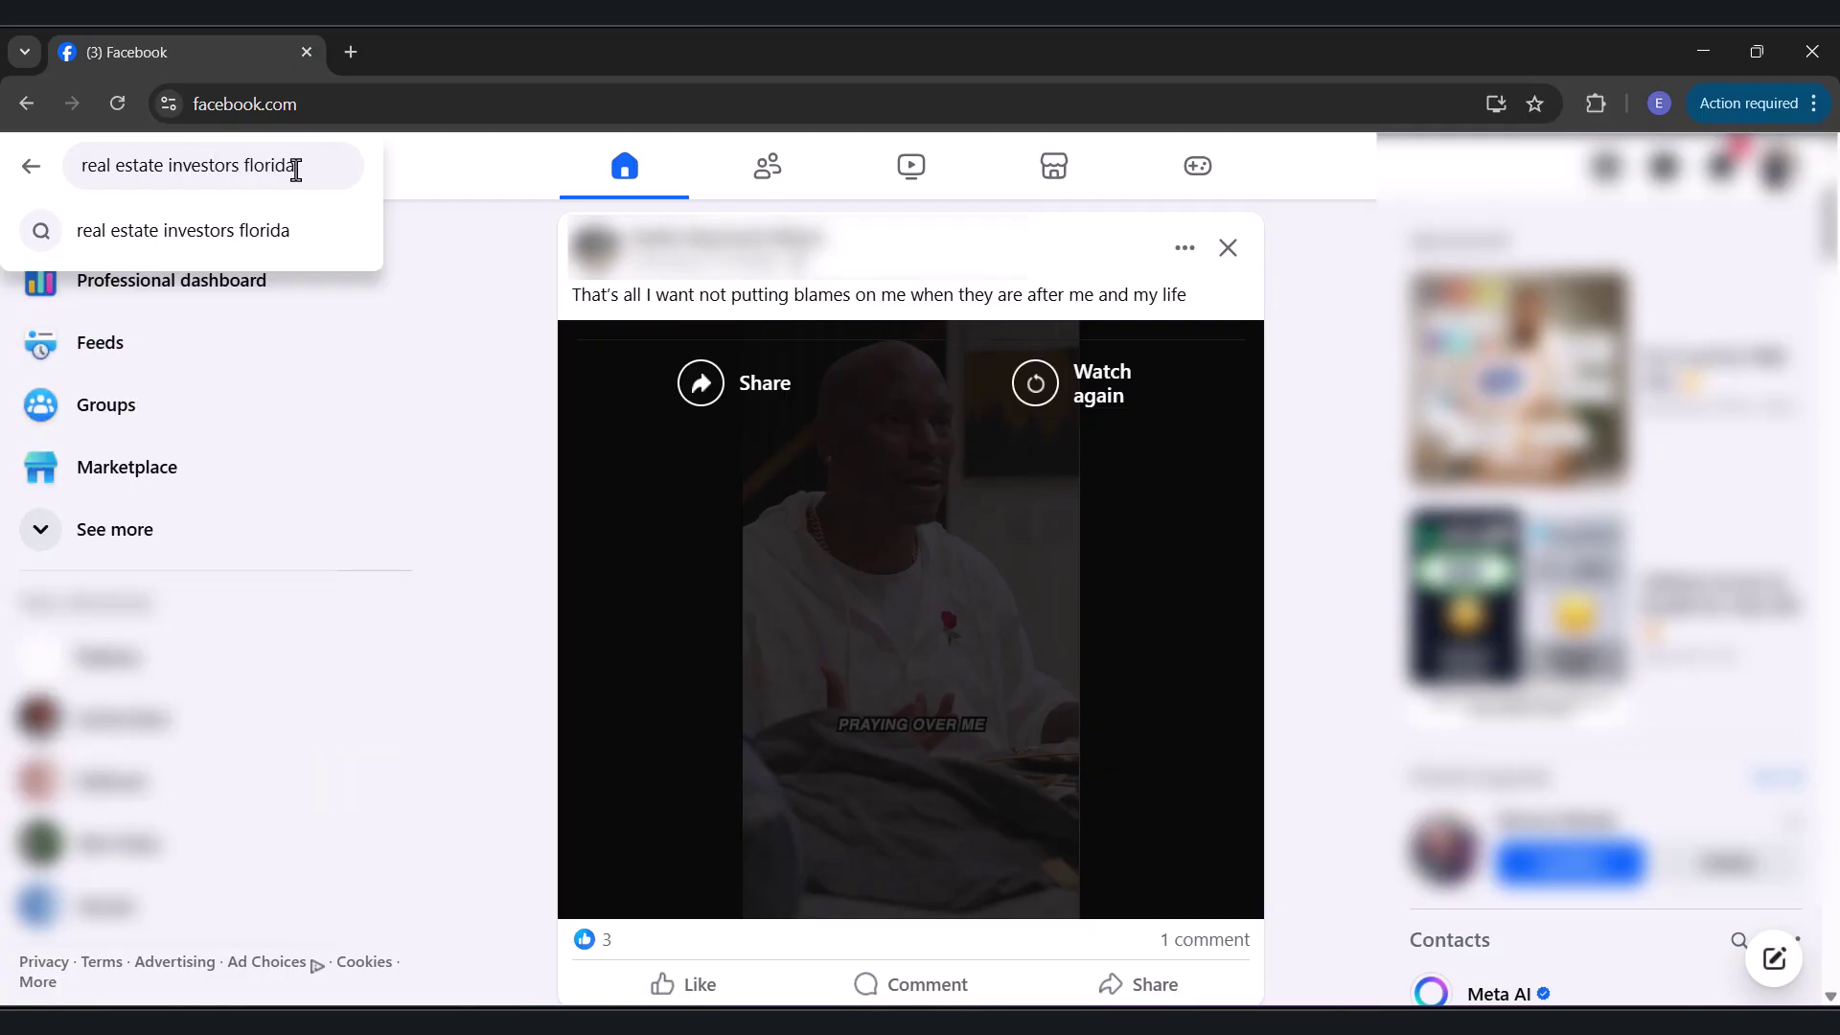
{"action": "key", "text": "Return"}
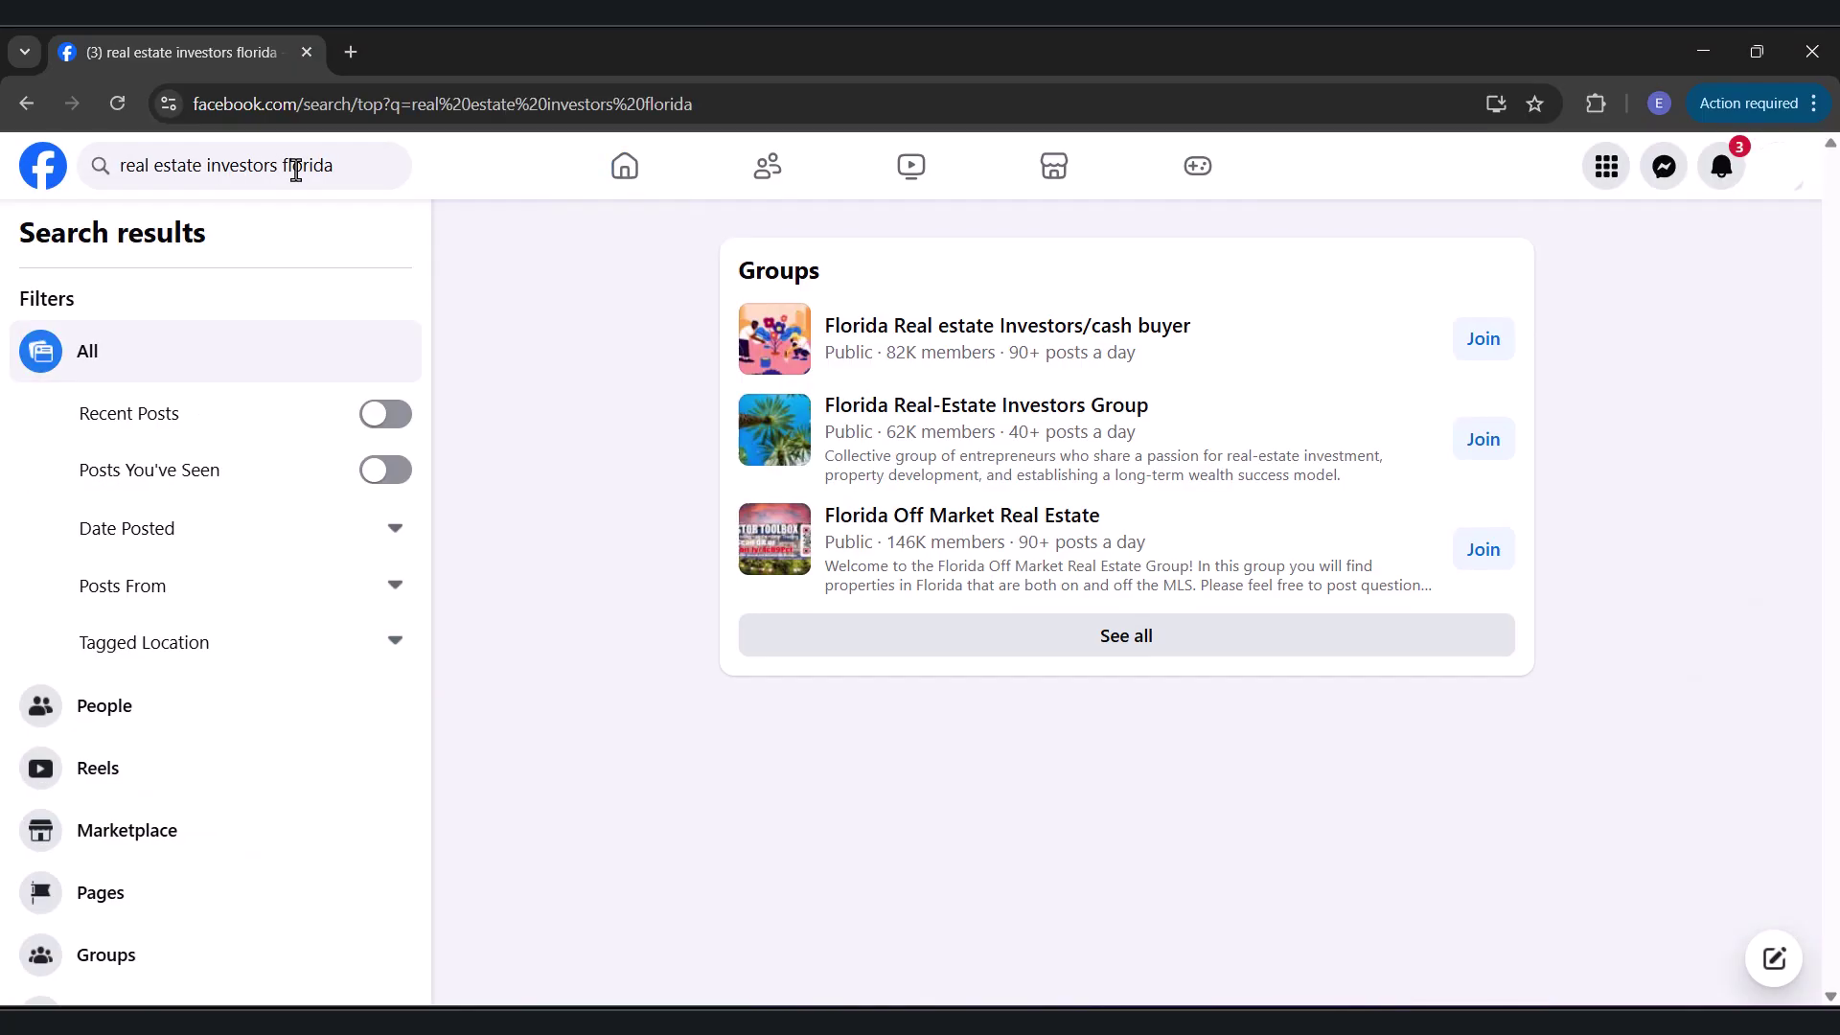
Step: Change the query to 'real estate investors texas' and filter the results to Groups
{"action": "left_click", "coordinate": [306, 171]}
{"action": "double_click", "coordinate": [279, 172]}
{"action": "type", "text": "texas"}
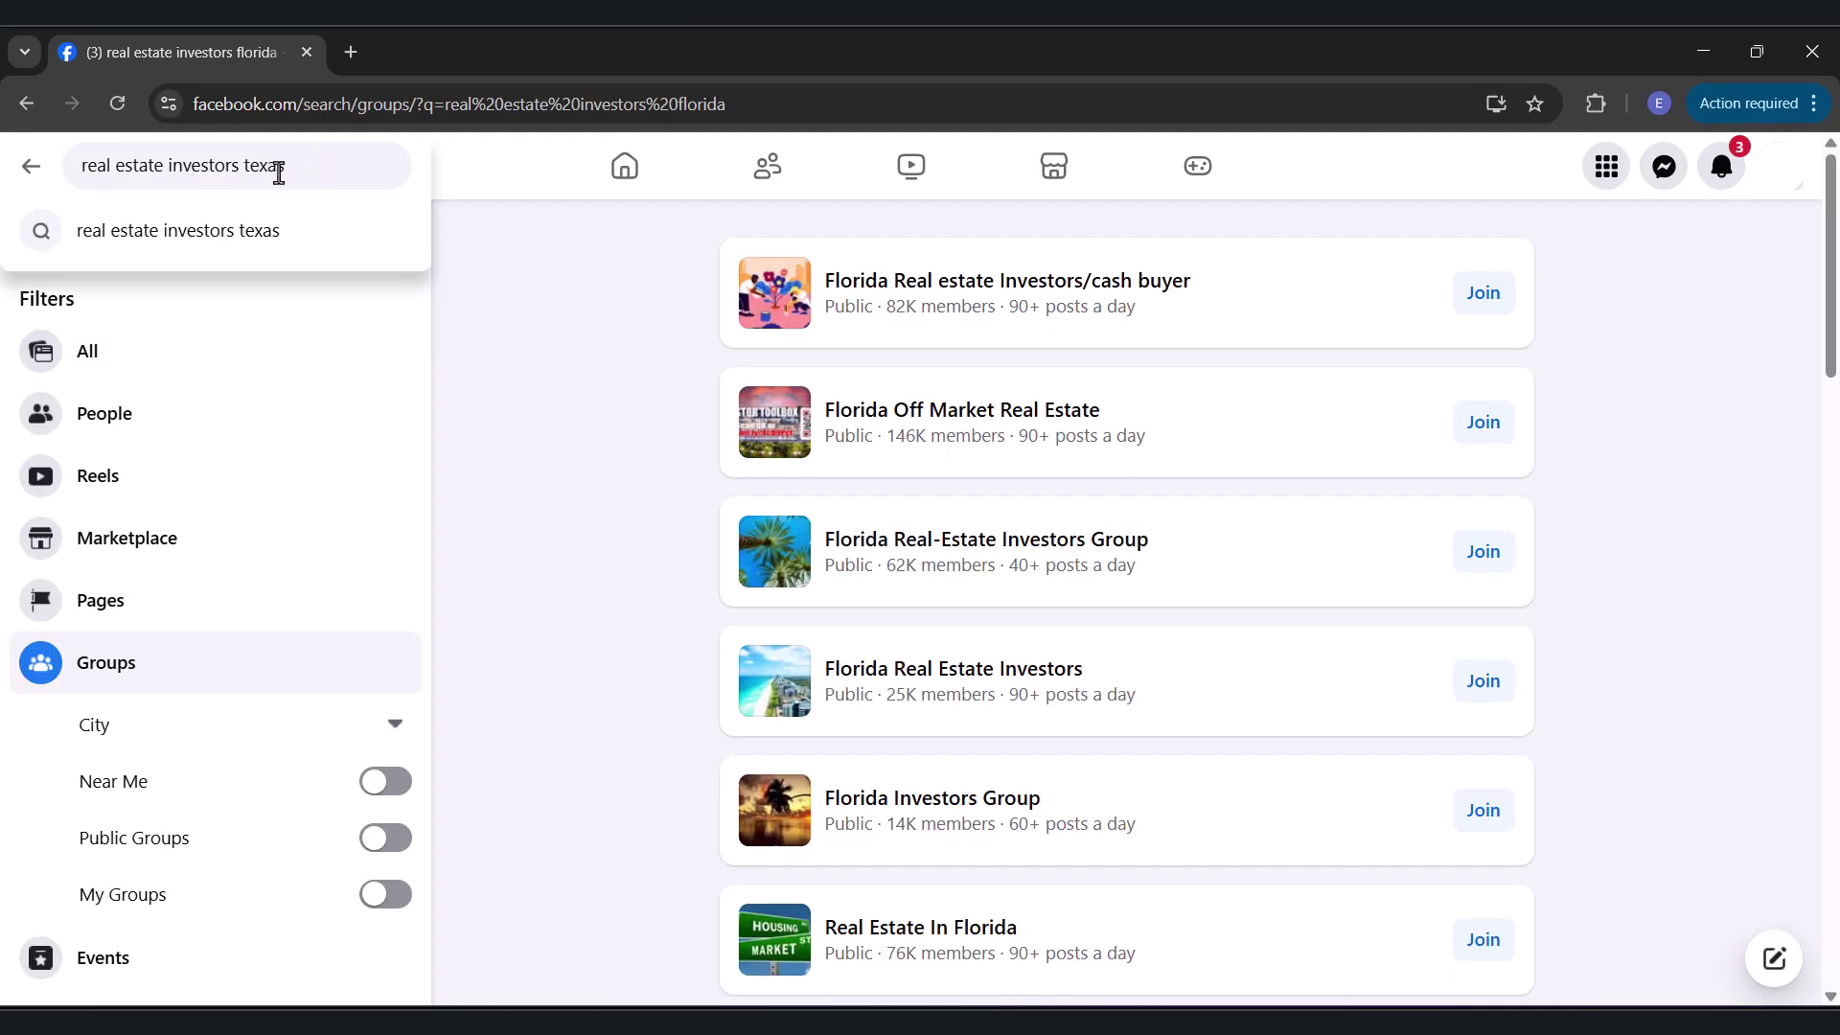
{"action": "left_click", "coordinate": [279, 223]}
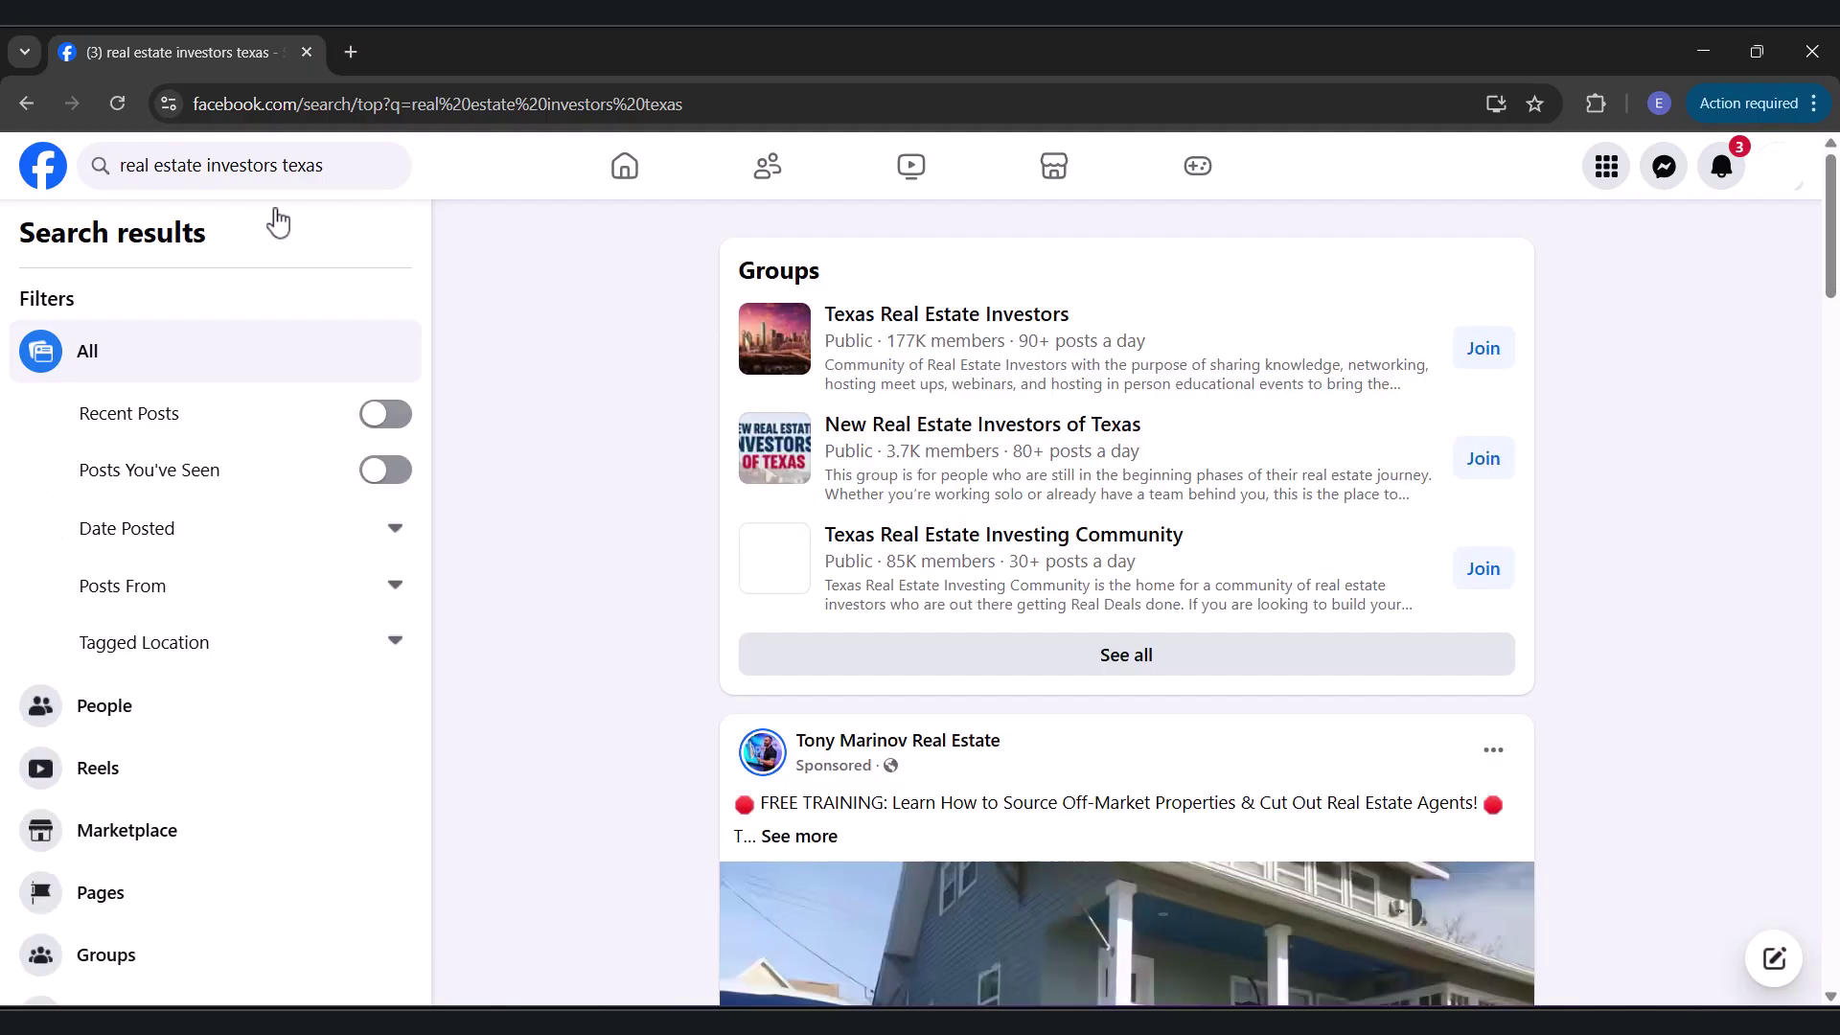
{"action": "left_click", "coordinate": [92, 955]}
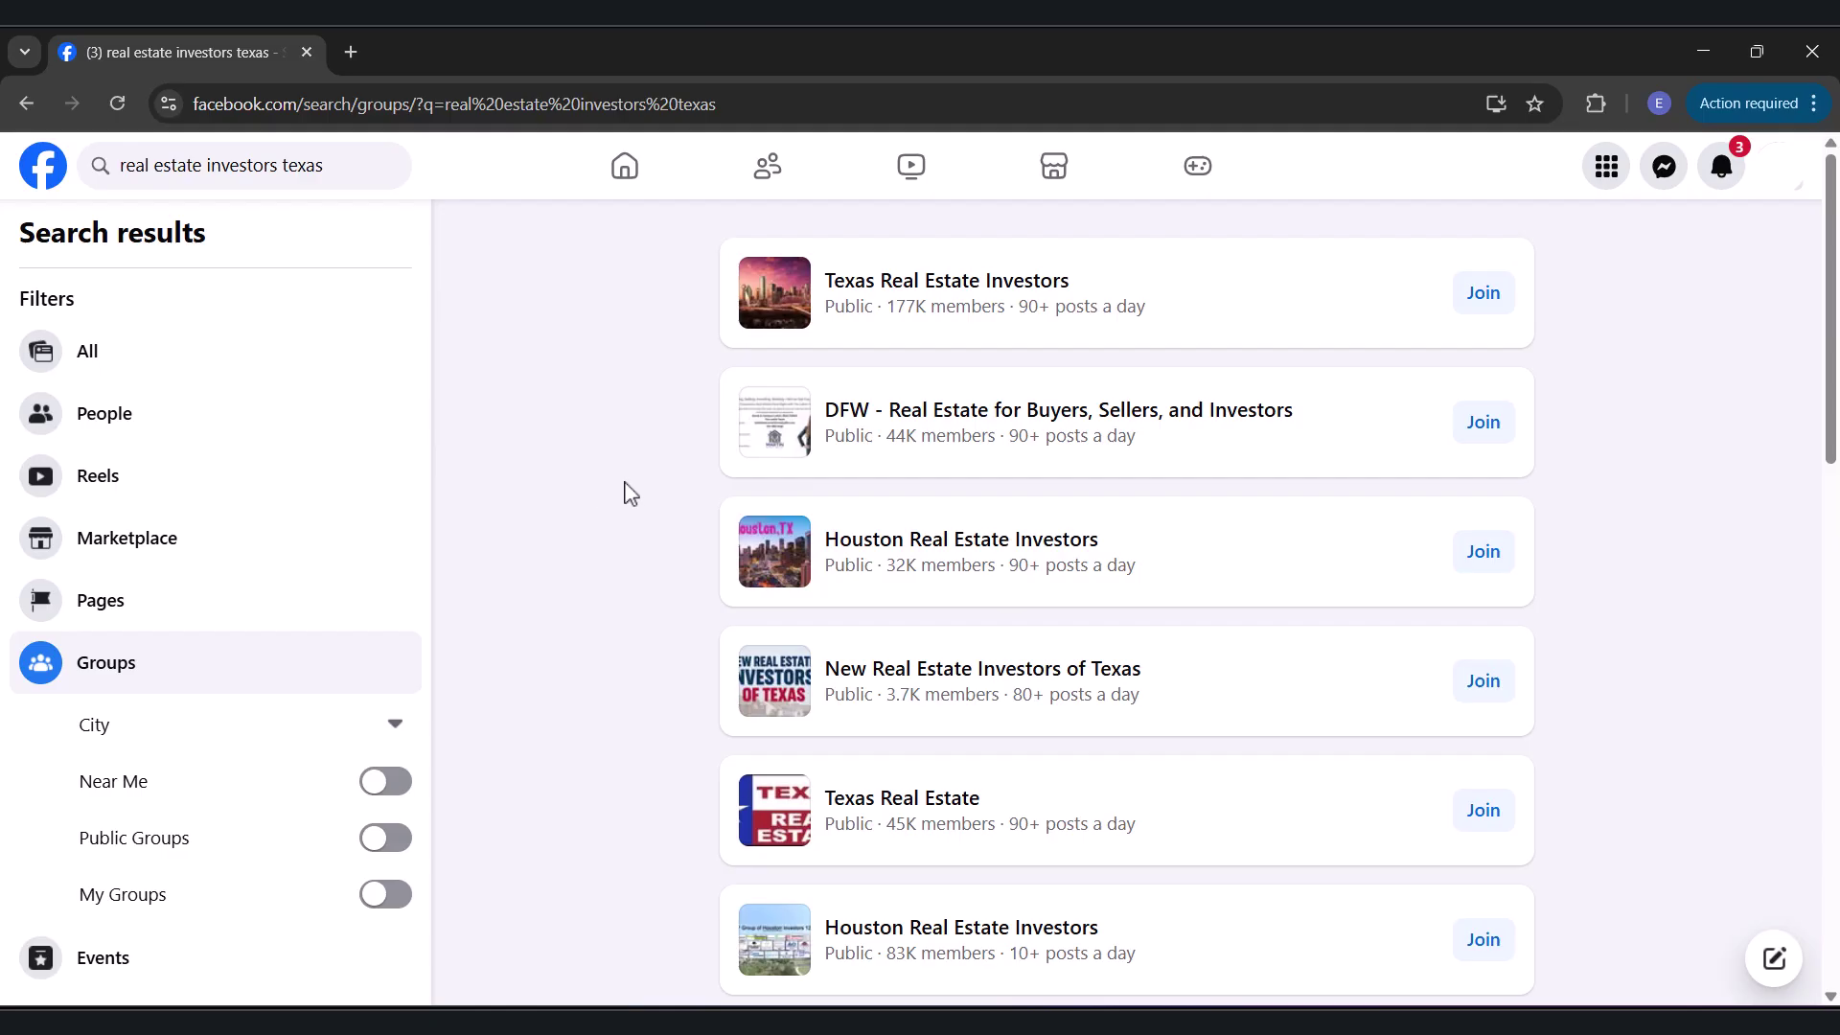
Step: Open the Texas Real Estate Investors group and its 177.4K-member People list
{"action": "left_click", "coordinate": [926, 290]}
{"action": "scroll", "coordinate": [927, 298], "scroll_direction": "down", "scroll_amount": 3}
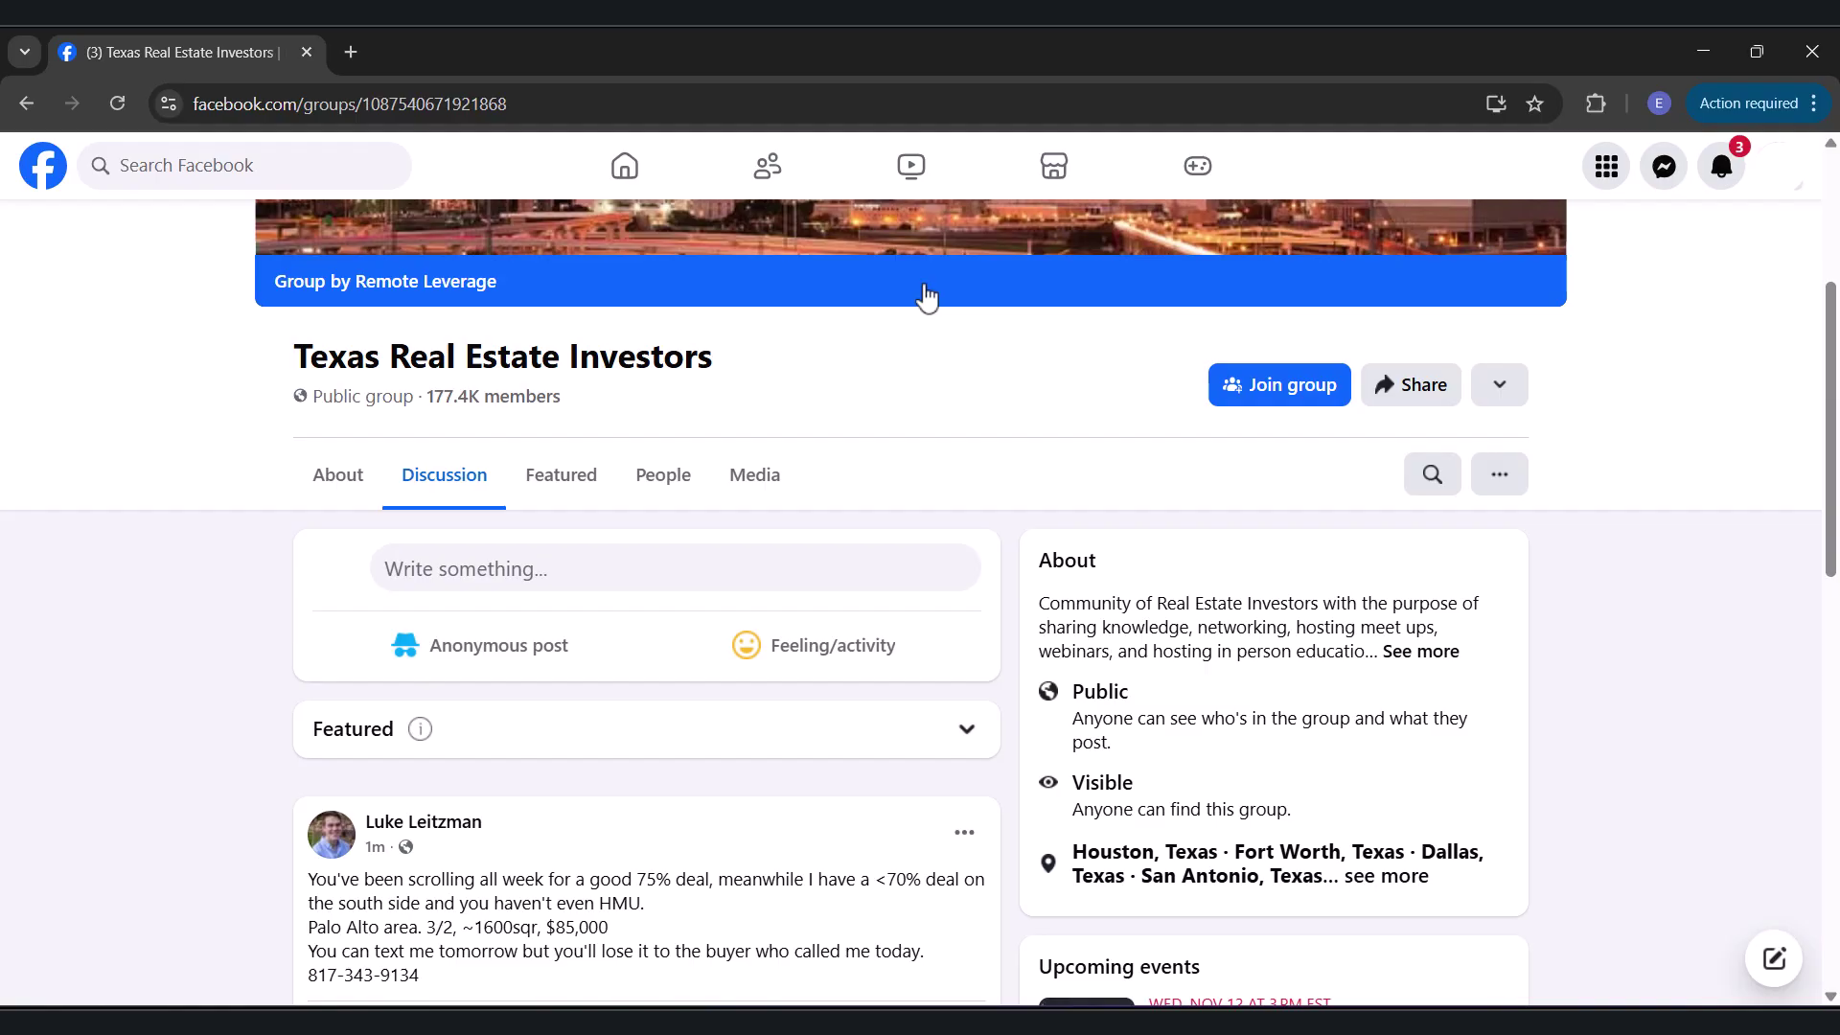
{"action": "left_click", "coordinate": [490, 404]}
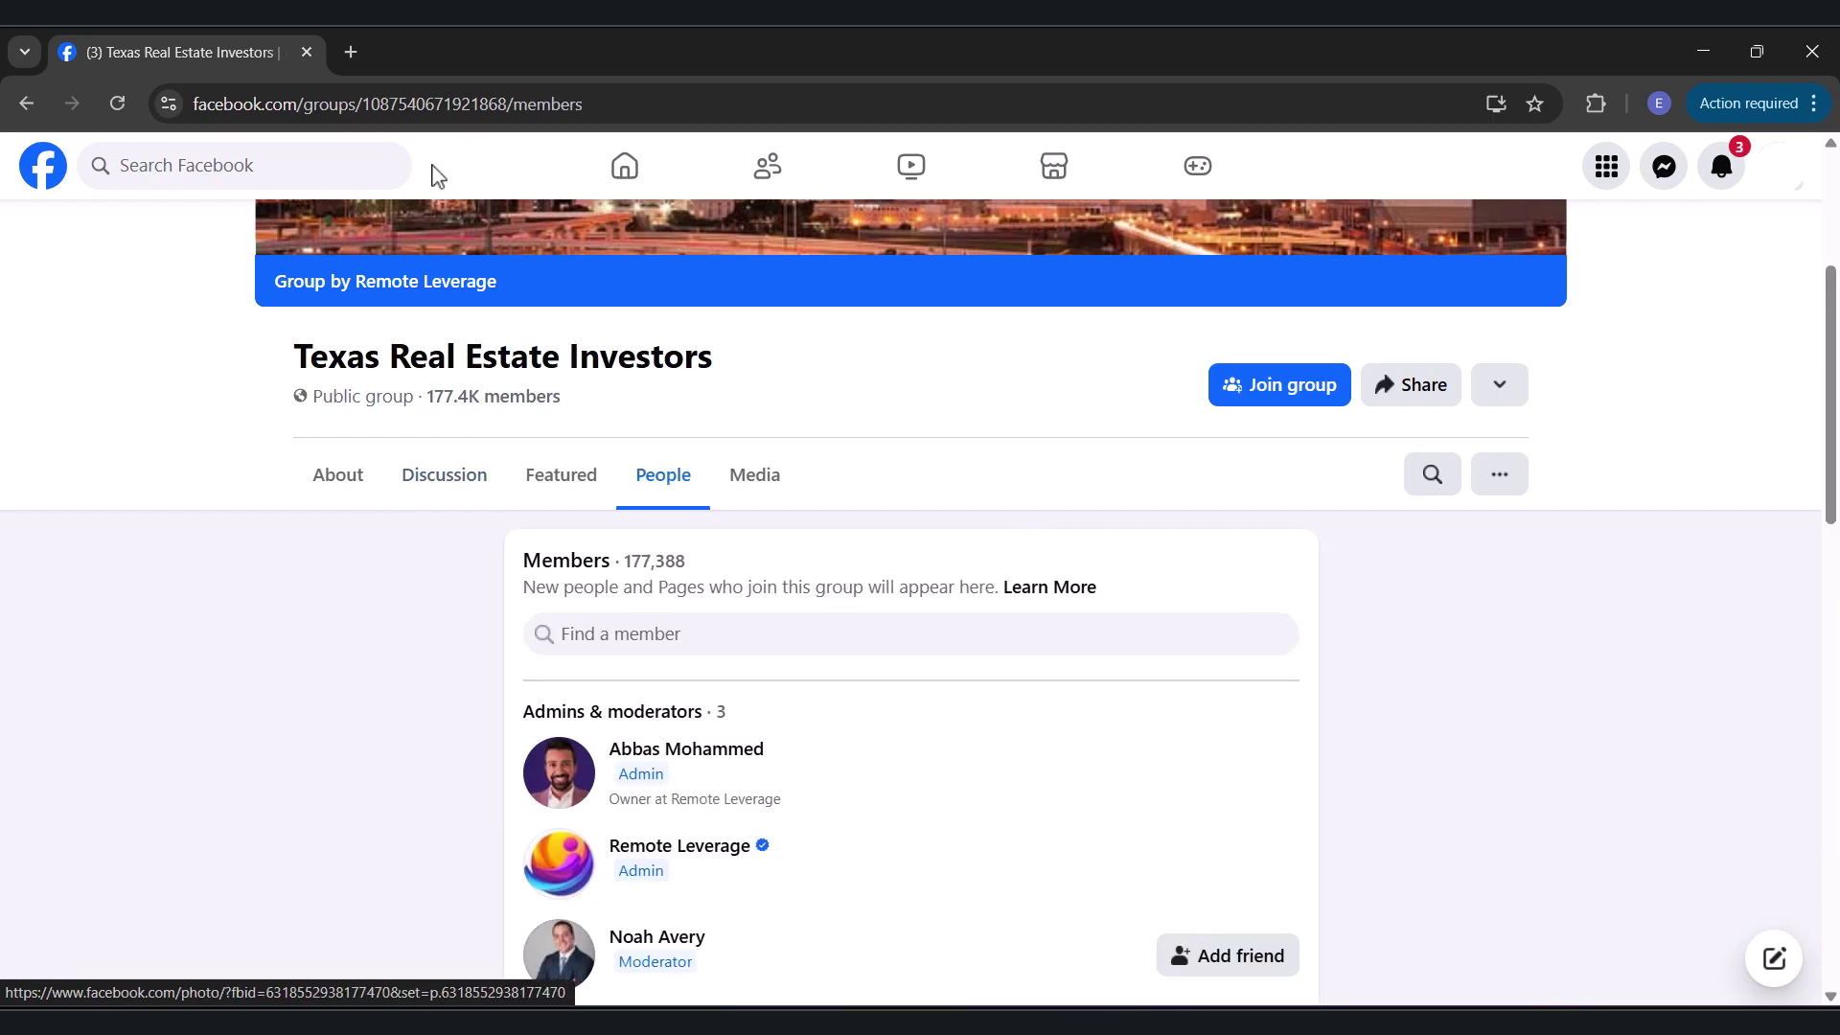
Step: Reach the Chrome Web Store through a Google search for 'chrome webstore'
{"action": "left_click", "coordinate": [351, 51]}
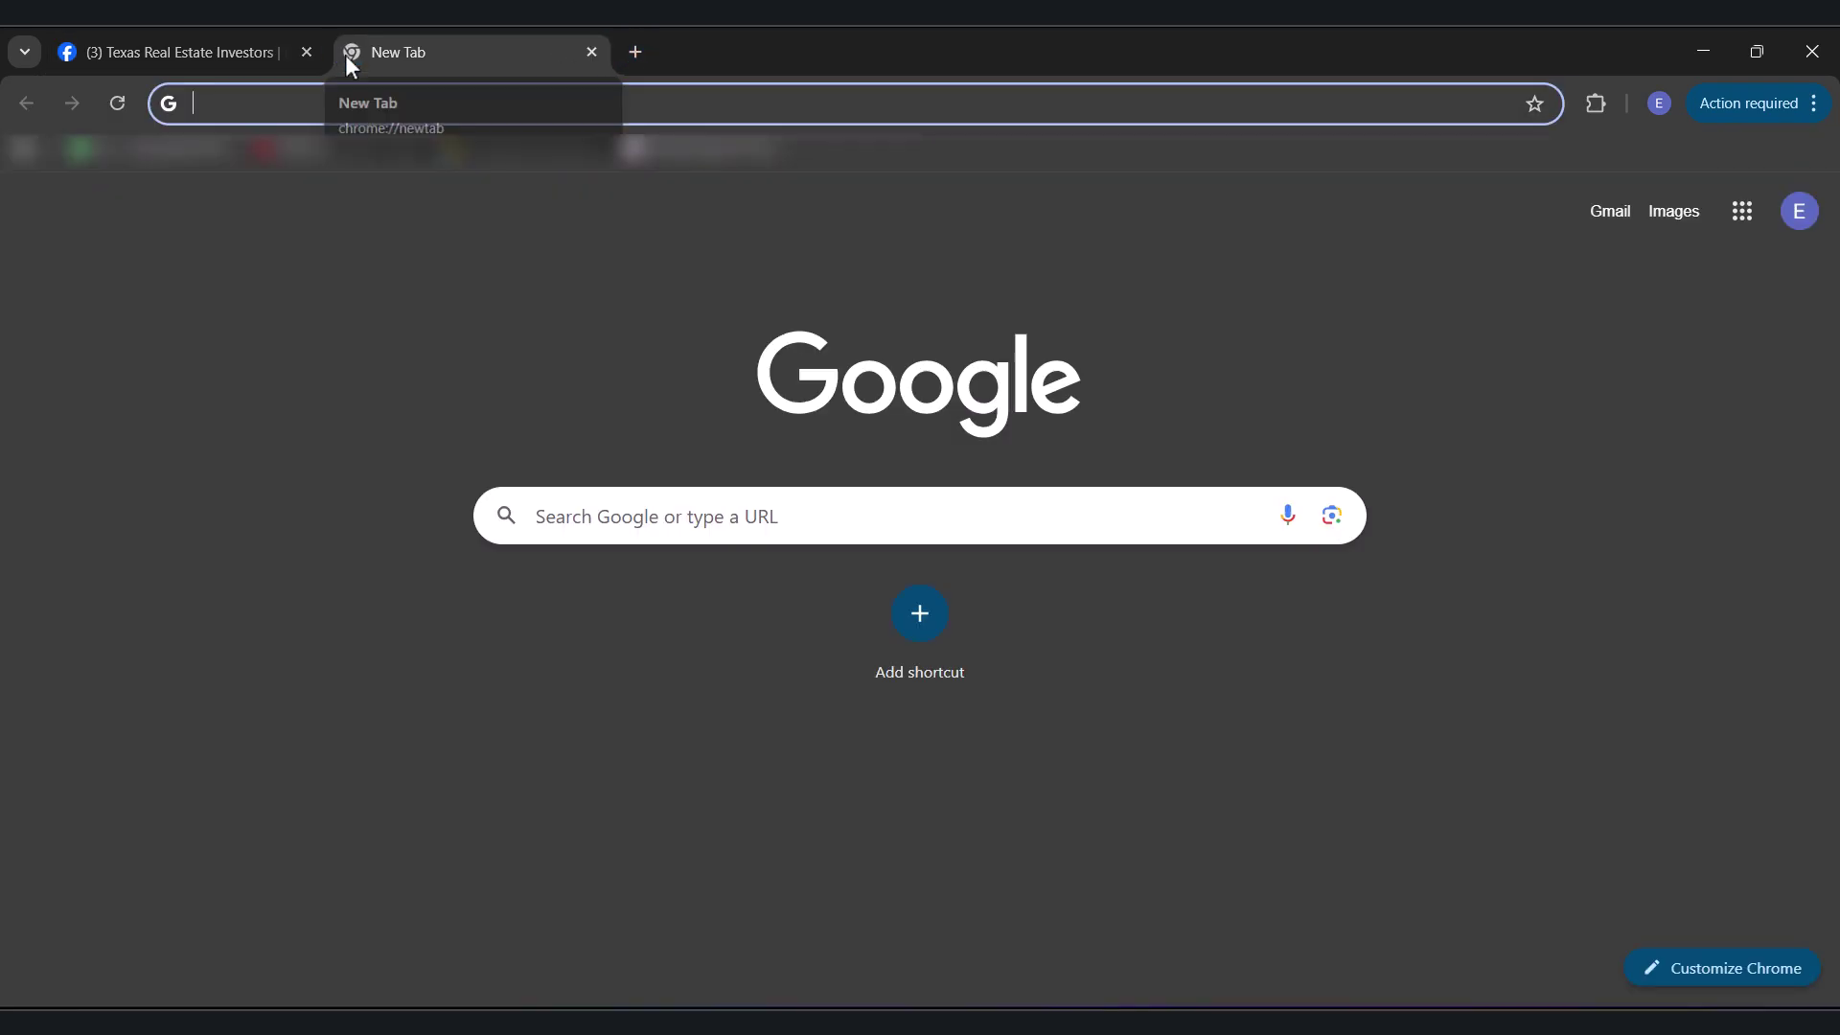
{"action": "type", "text": "chrome webstore"}
{"action": "key", "text": "Return"}
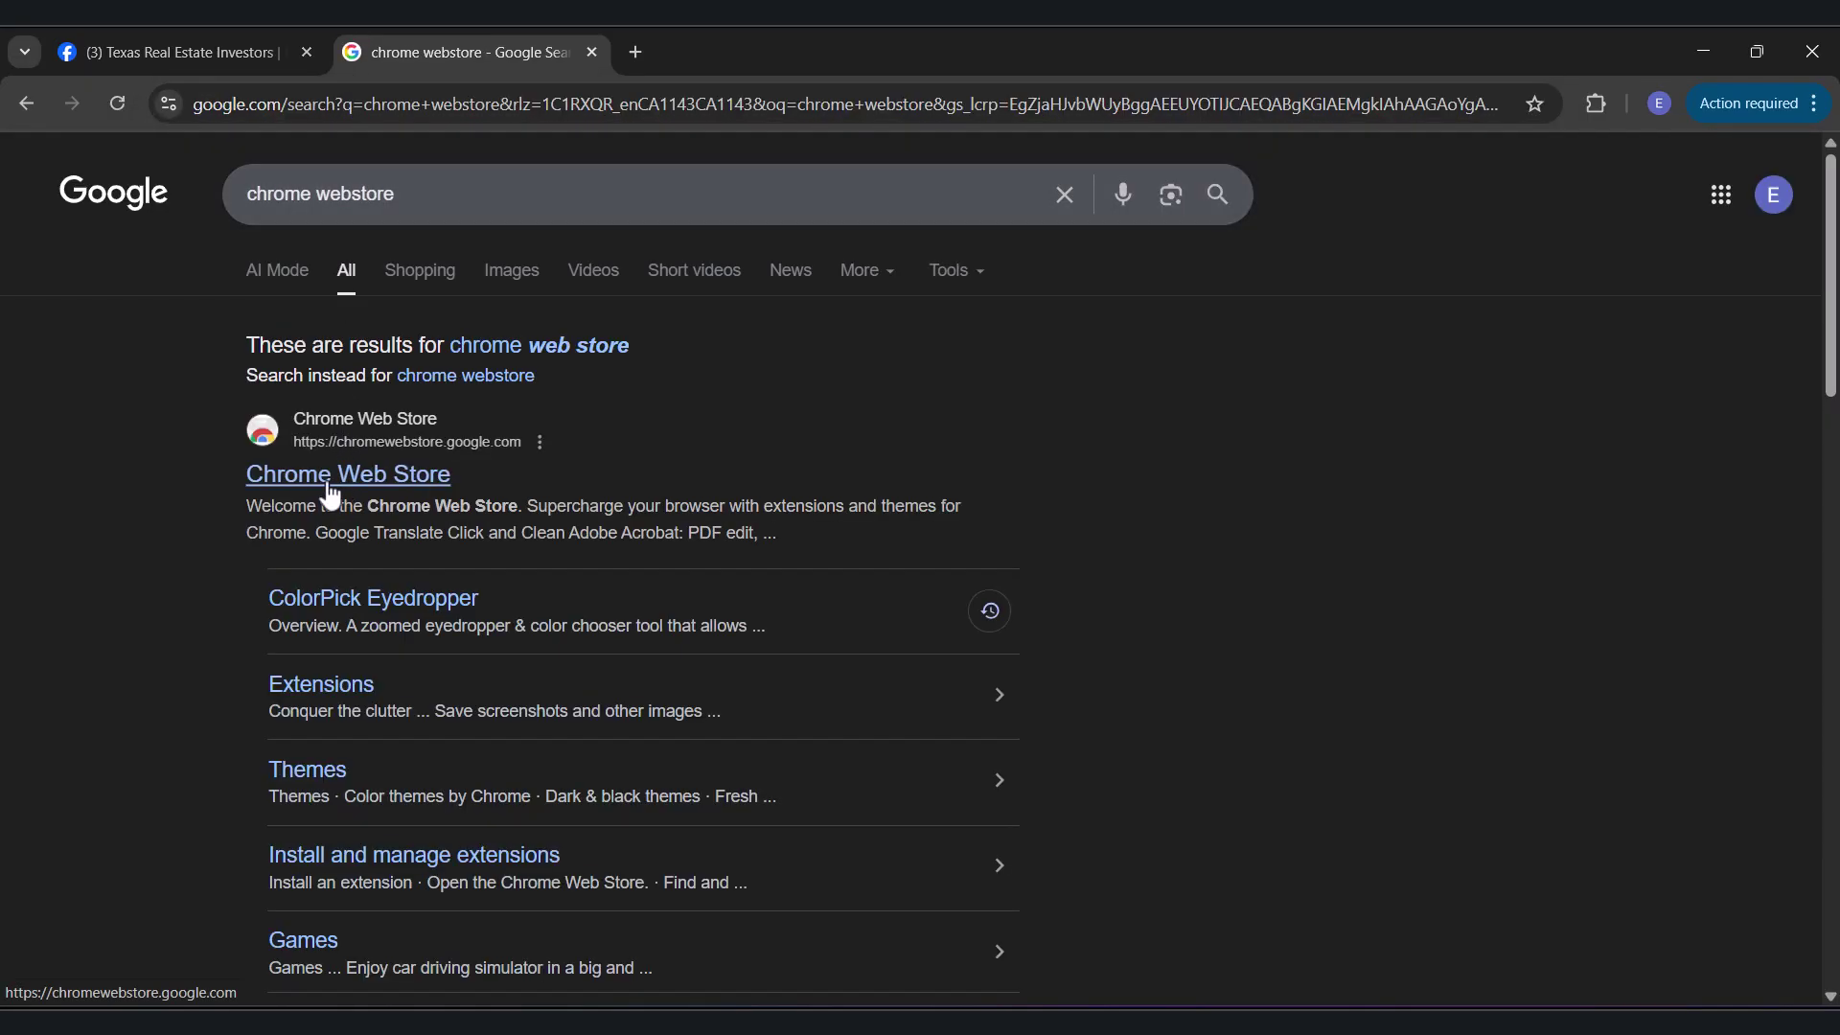
{"action": "left_click", "coordinate": [328, 479]}
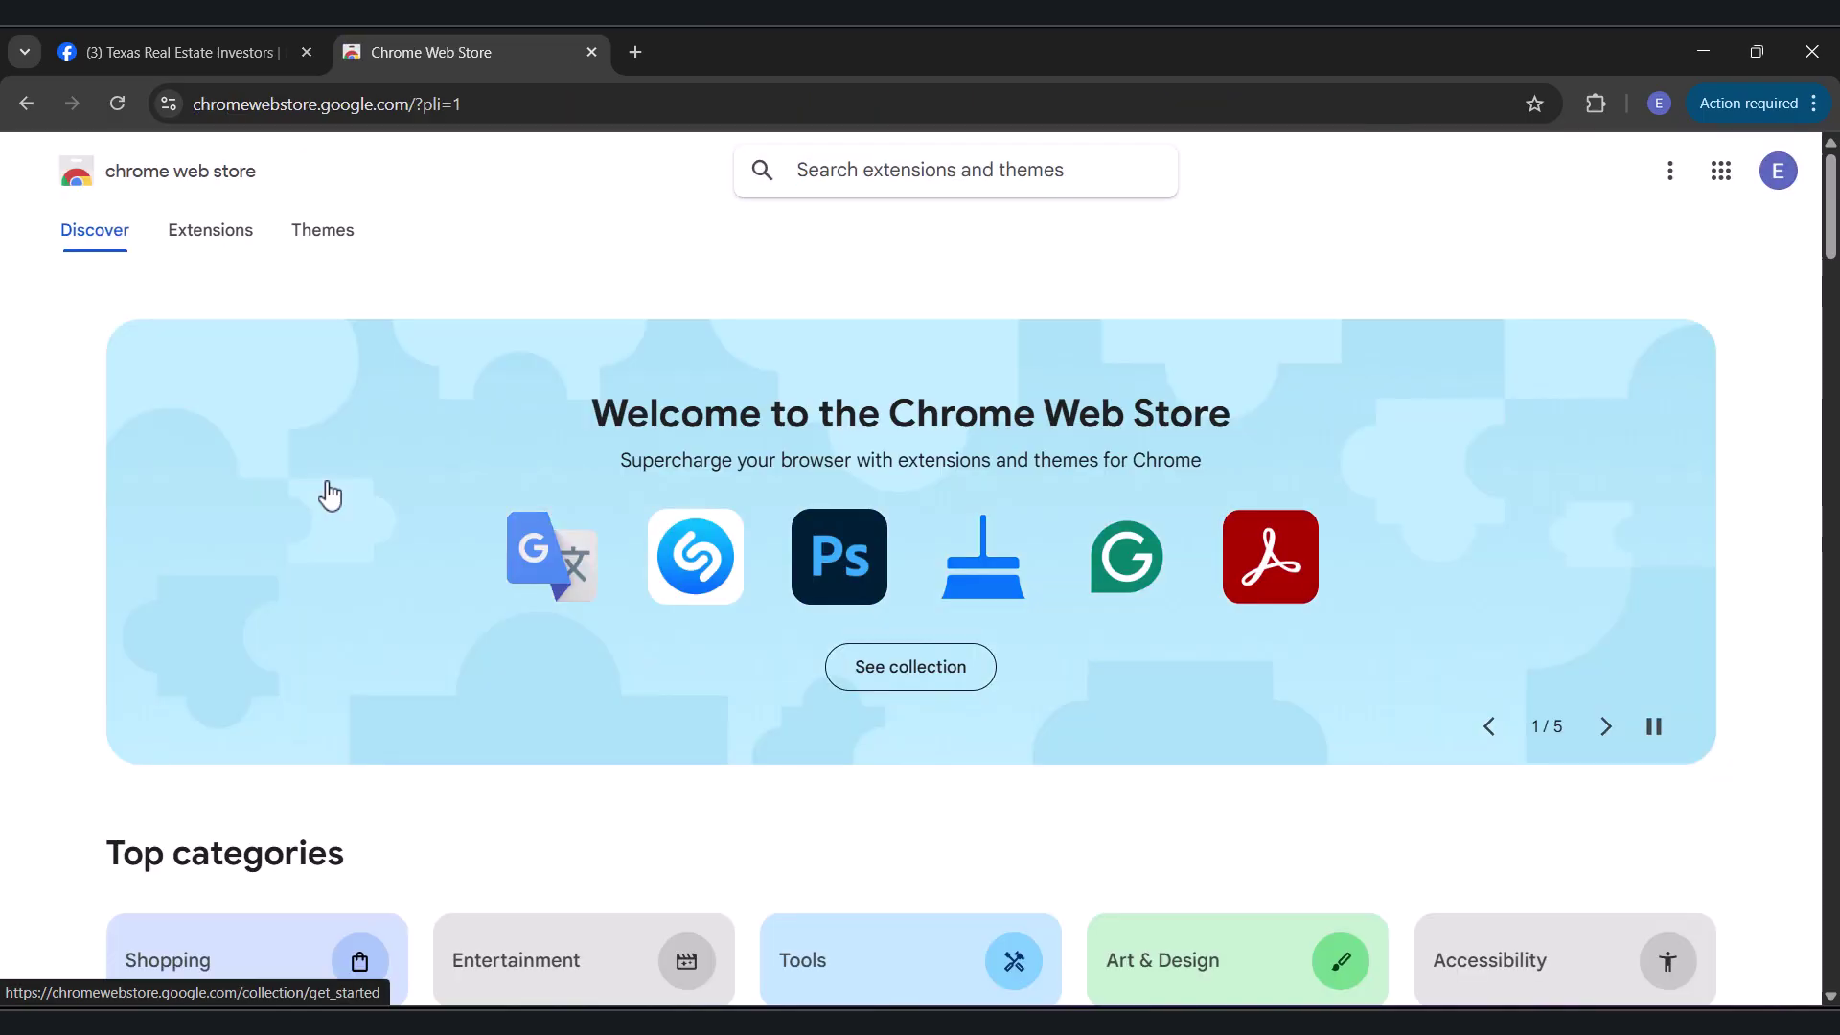
Step: Find 'instant data scraper' in the store and add the extension to Chrome
{"action": "left_click", "coordinate": [886, 184]}
{"action": "type", "text": "instant "}
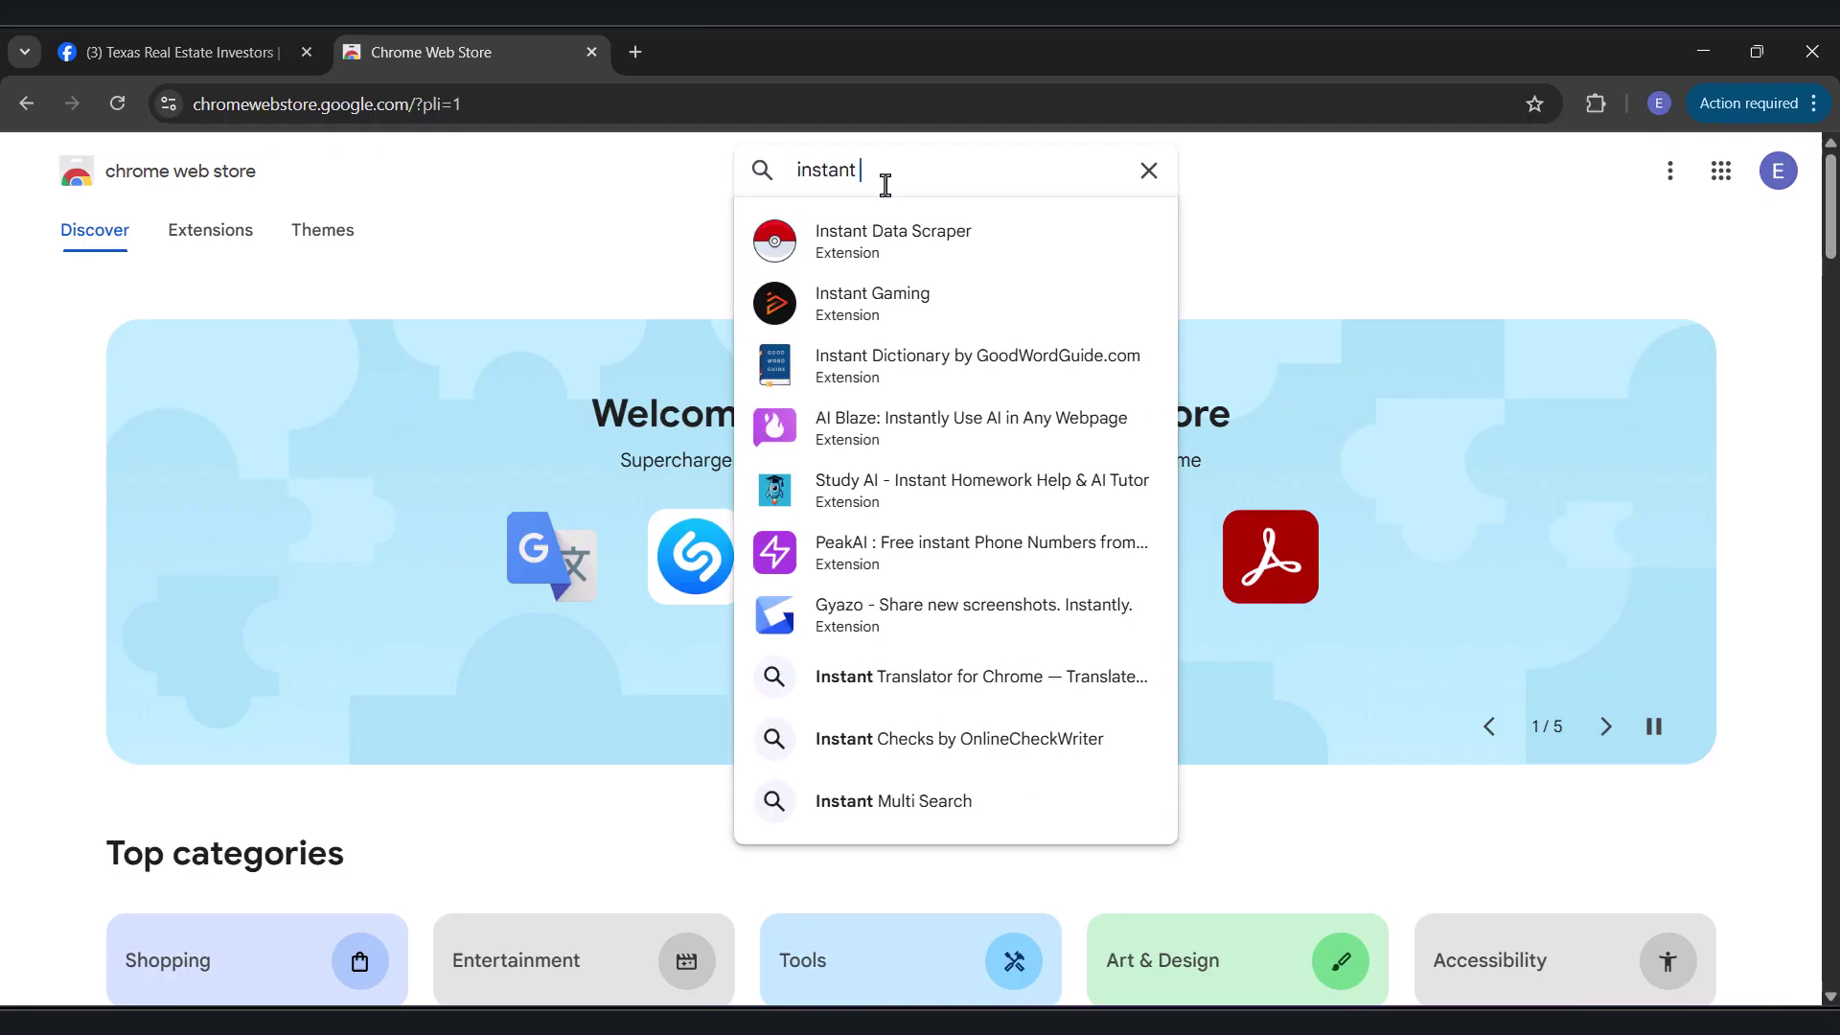
{"action": "type", "text": "data scraper"}
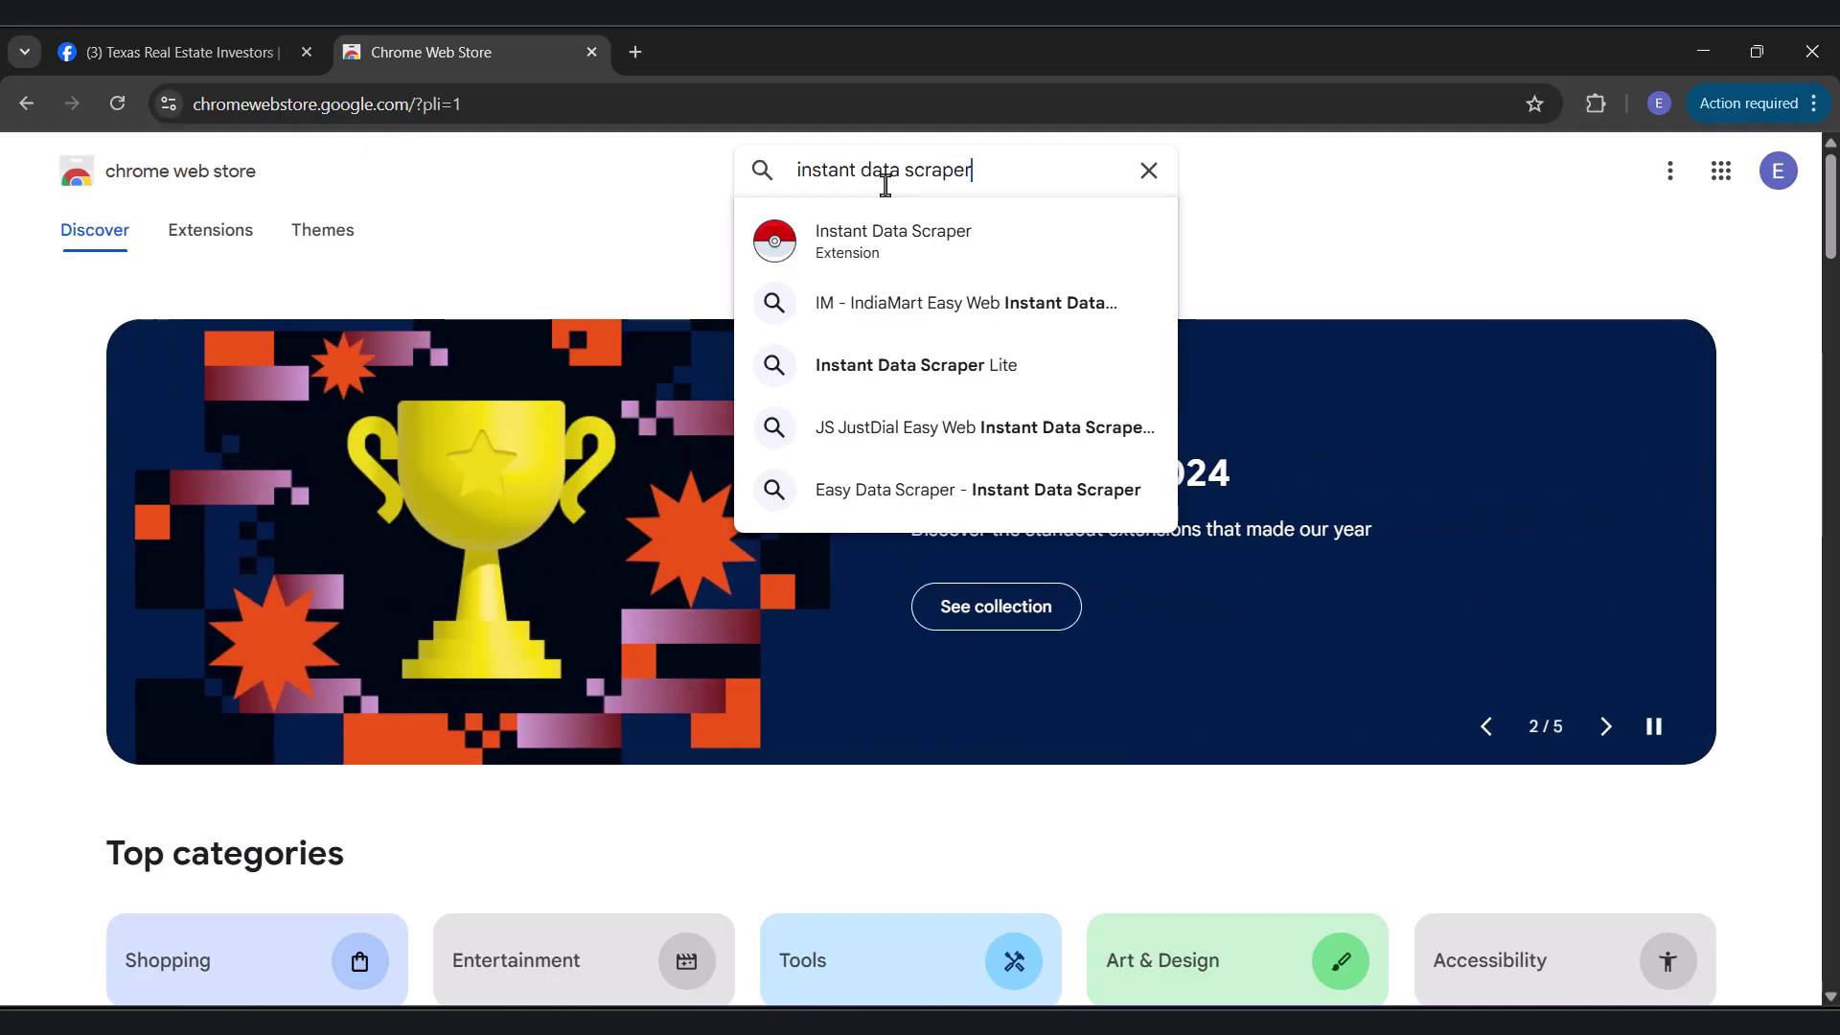
{"action": "left_click", "coordinate": [900, 240]}
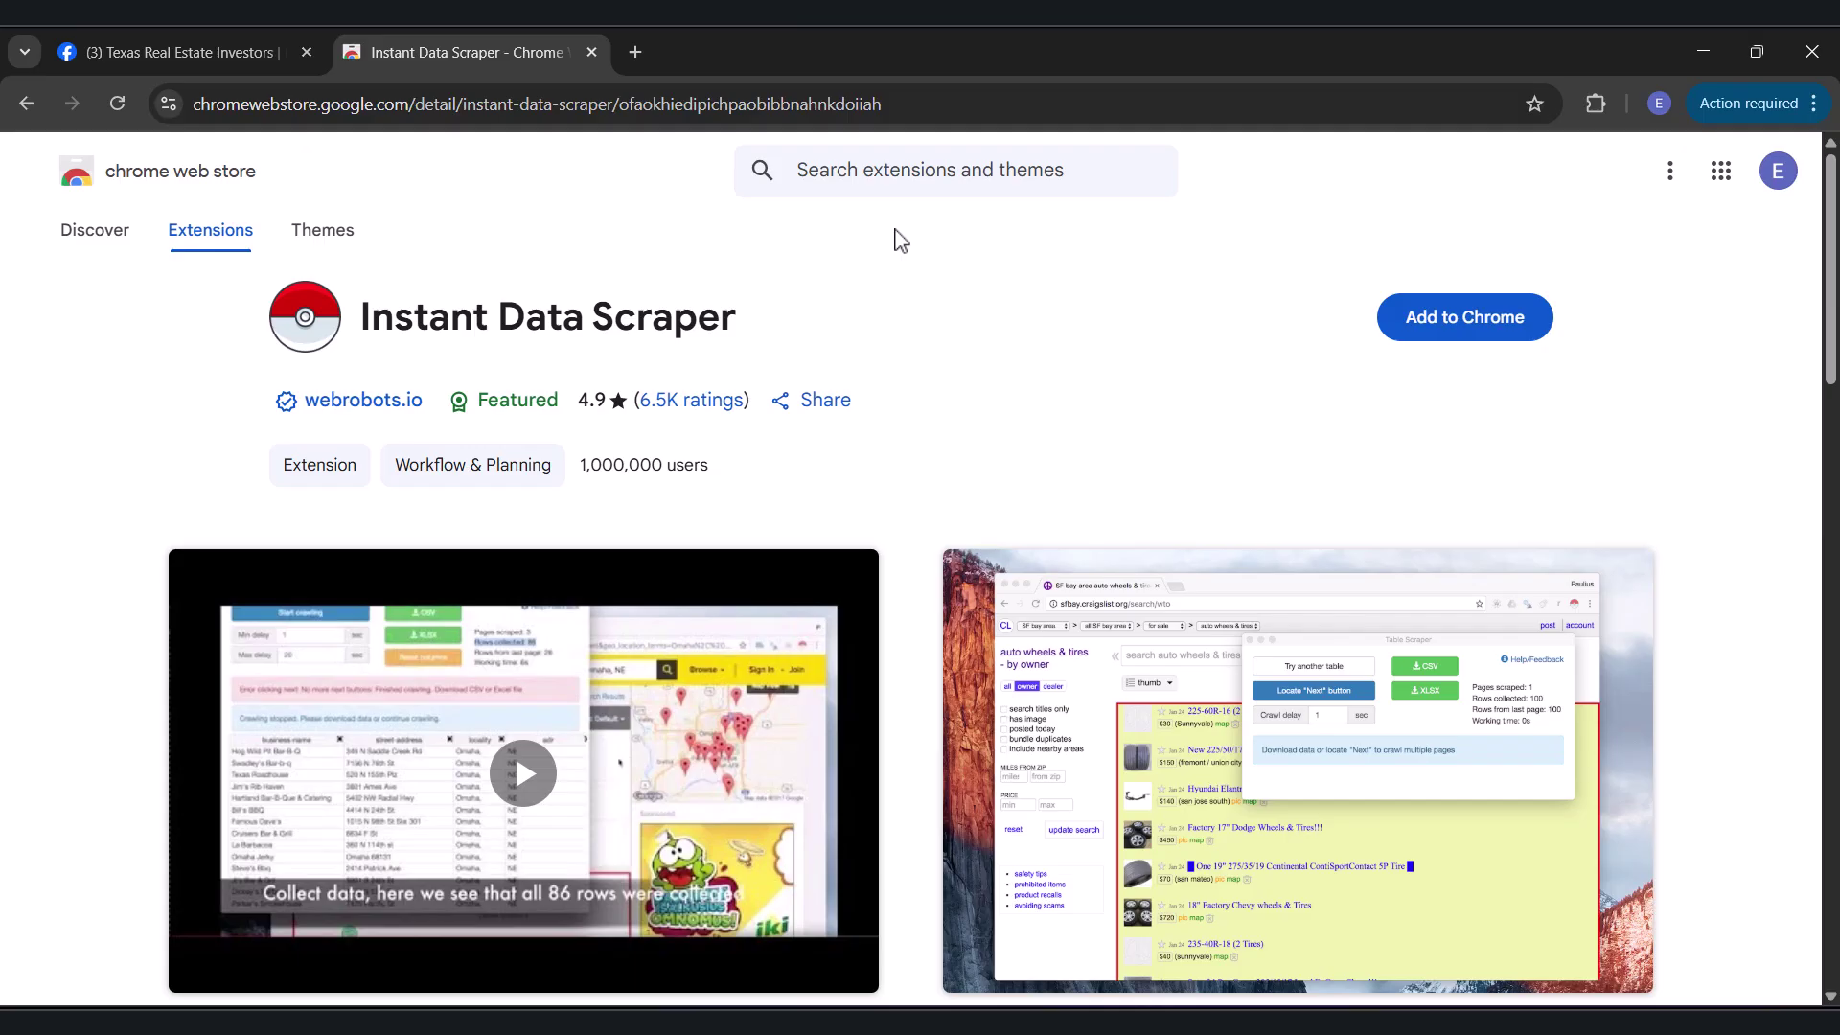
{"action": "left_click", "coordinate": [1457, 328]}
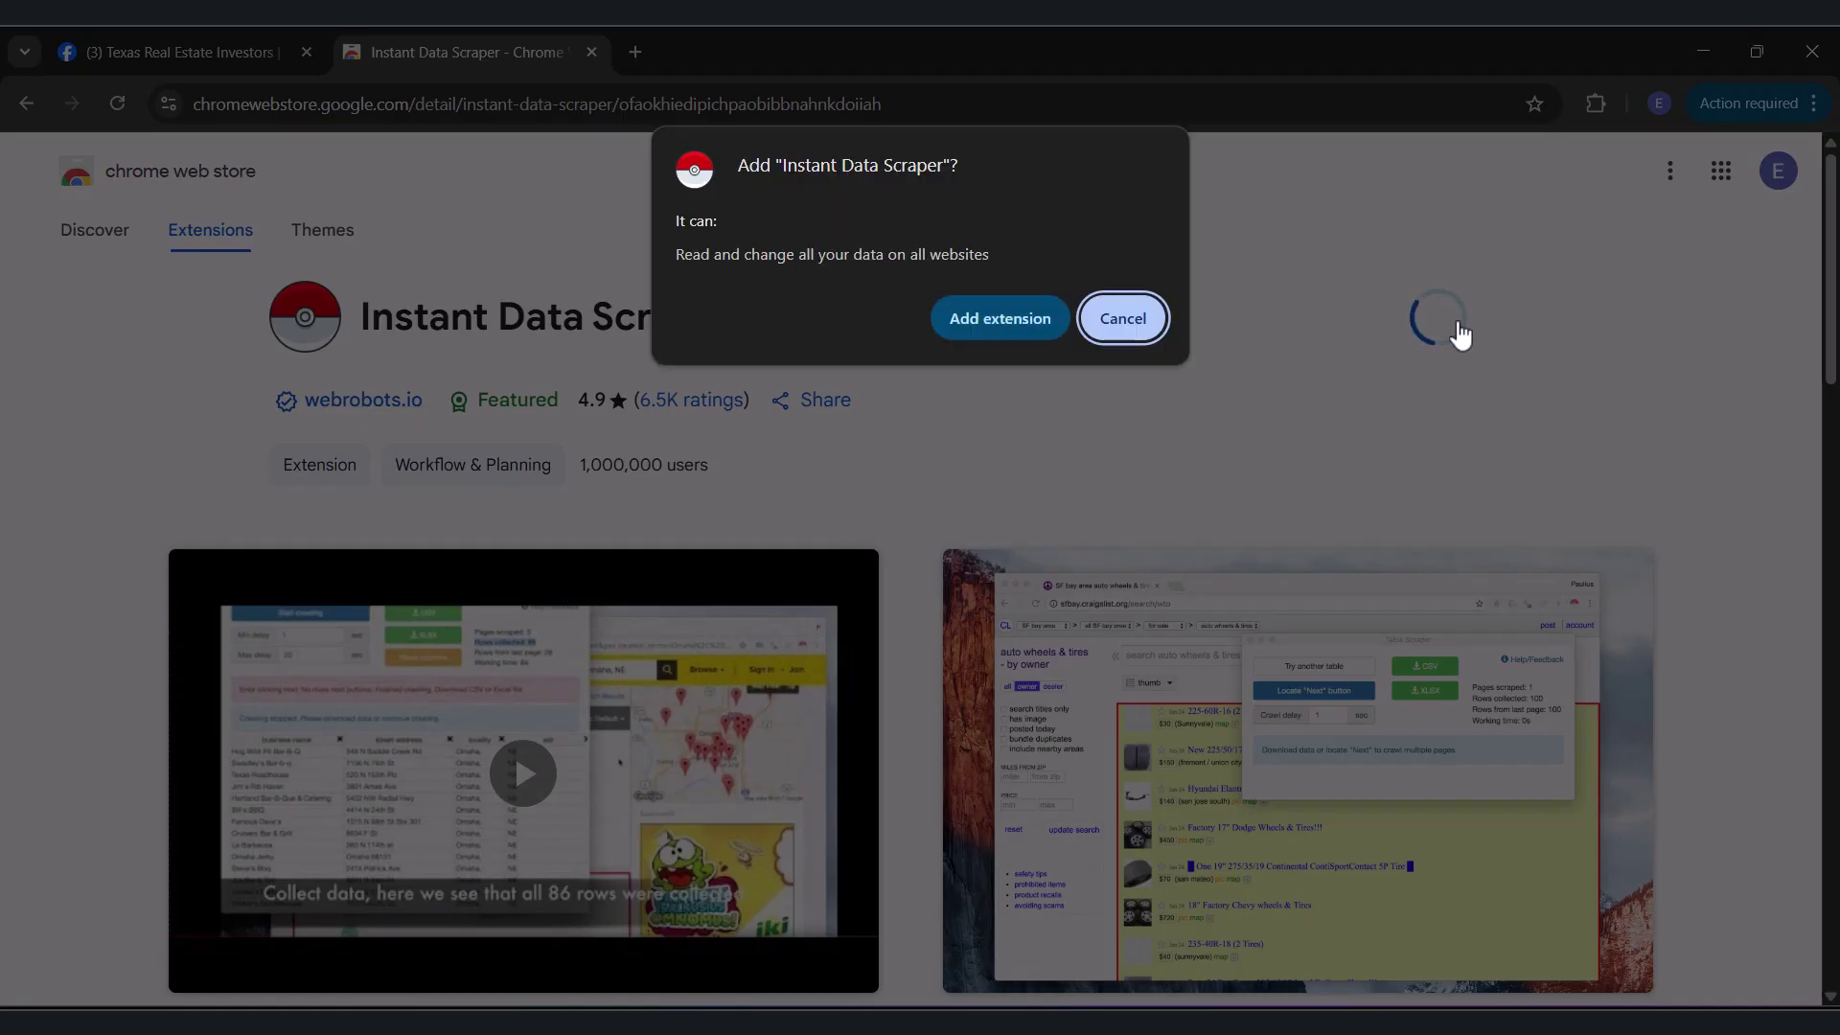
{"action": "left_click", "coordinate": [1054, 314]}
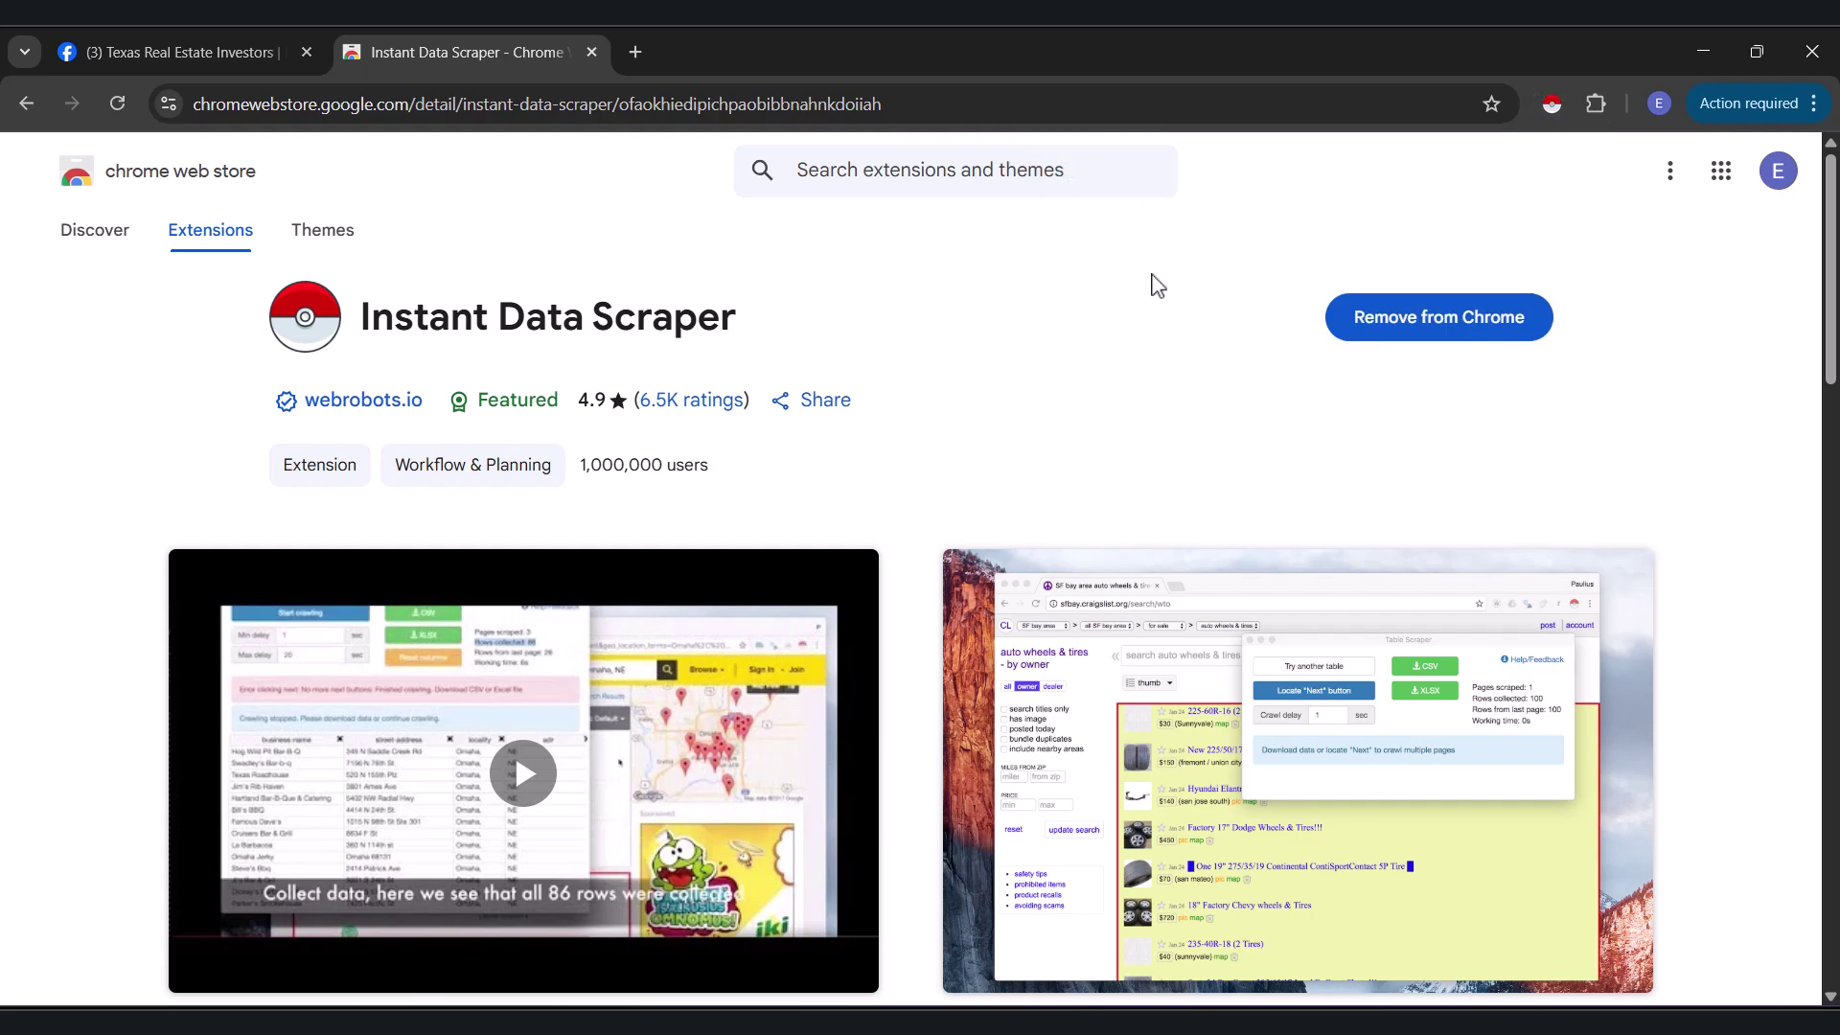
Step: Reload the members page and start Instant Data Scraper crawling with Infinite scroll enabled
{"action": "left_click", "coordinate": [590, 52]}
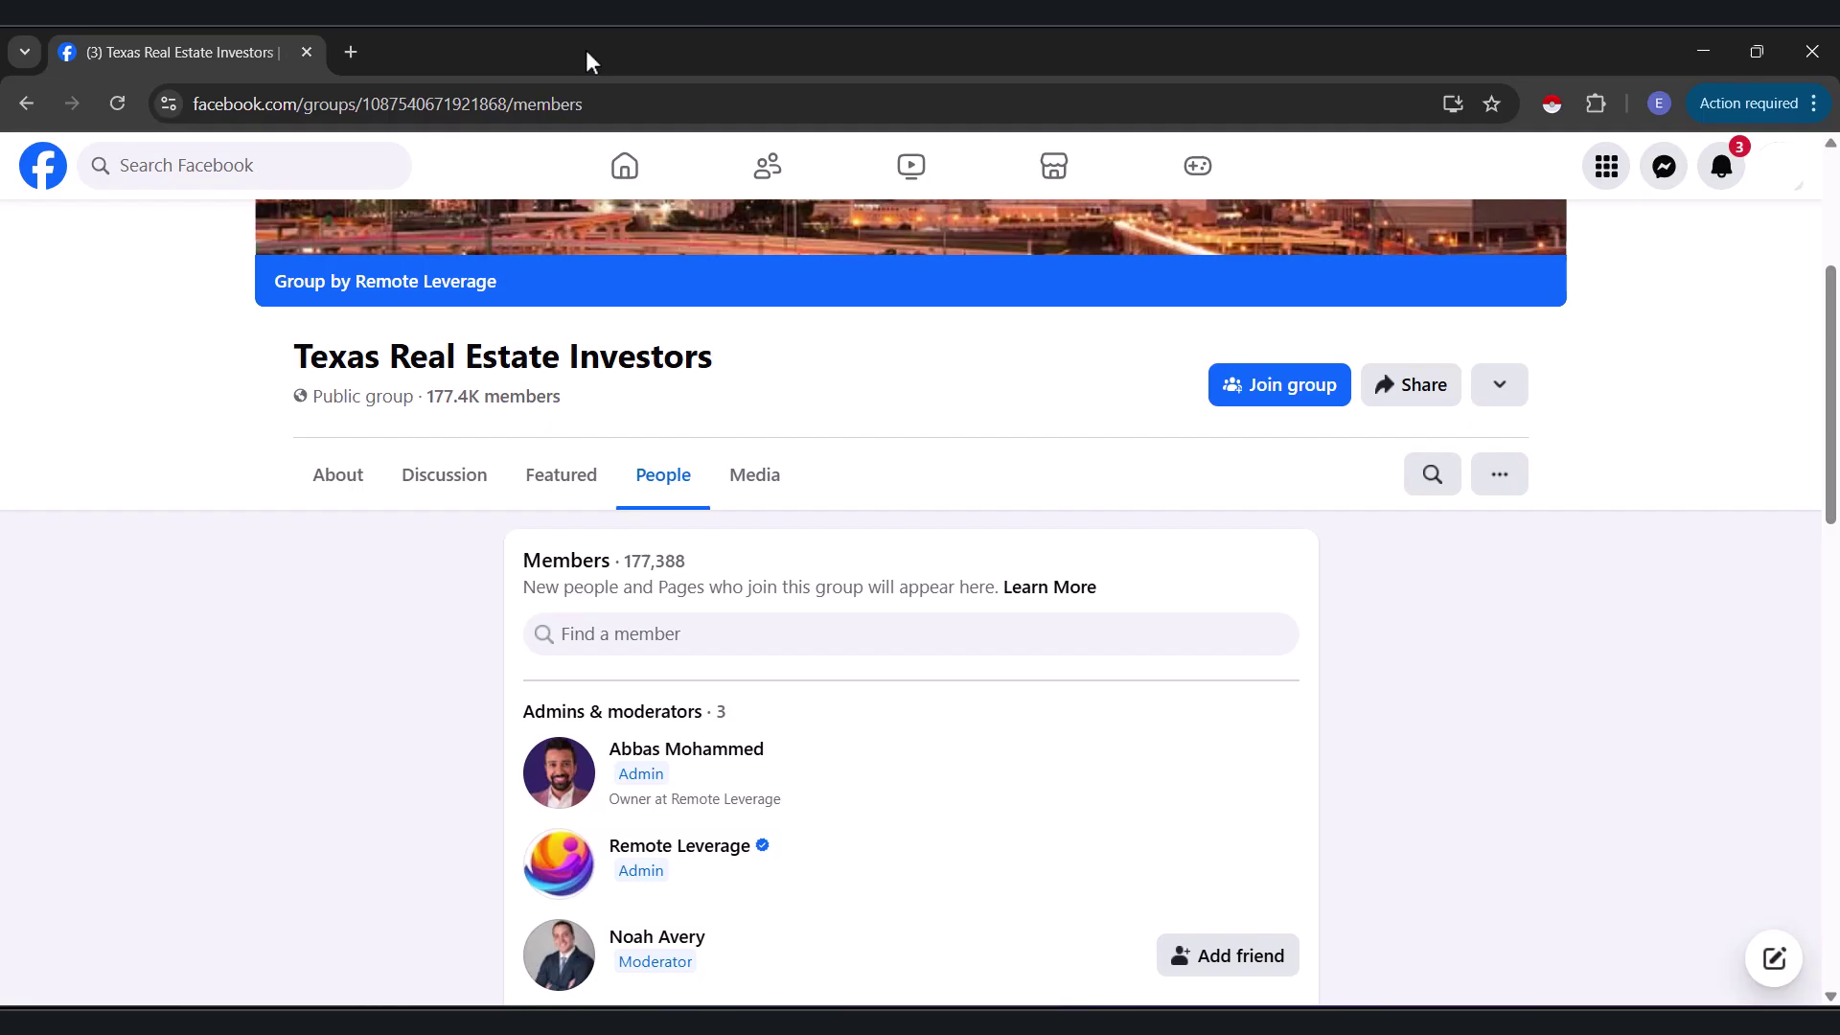
{"action": "left_click", "coordinate": [104, 111]}
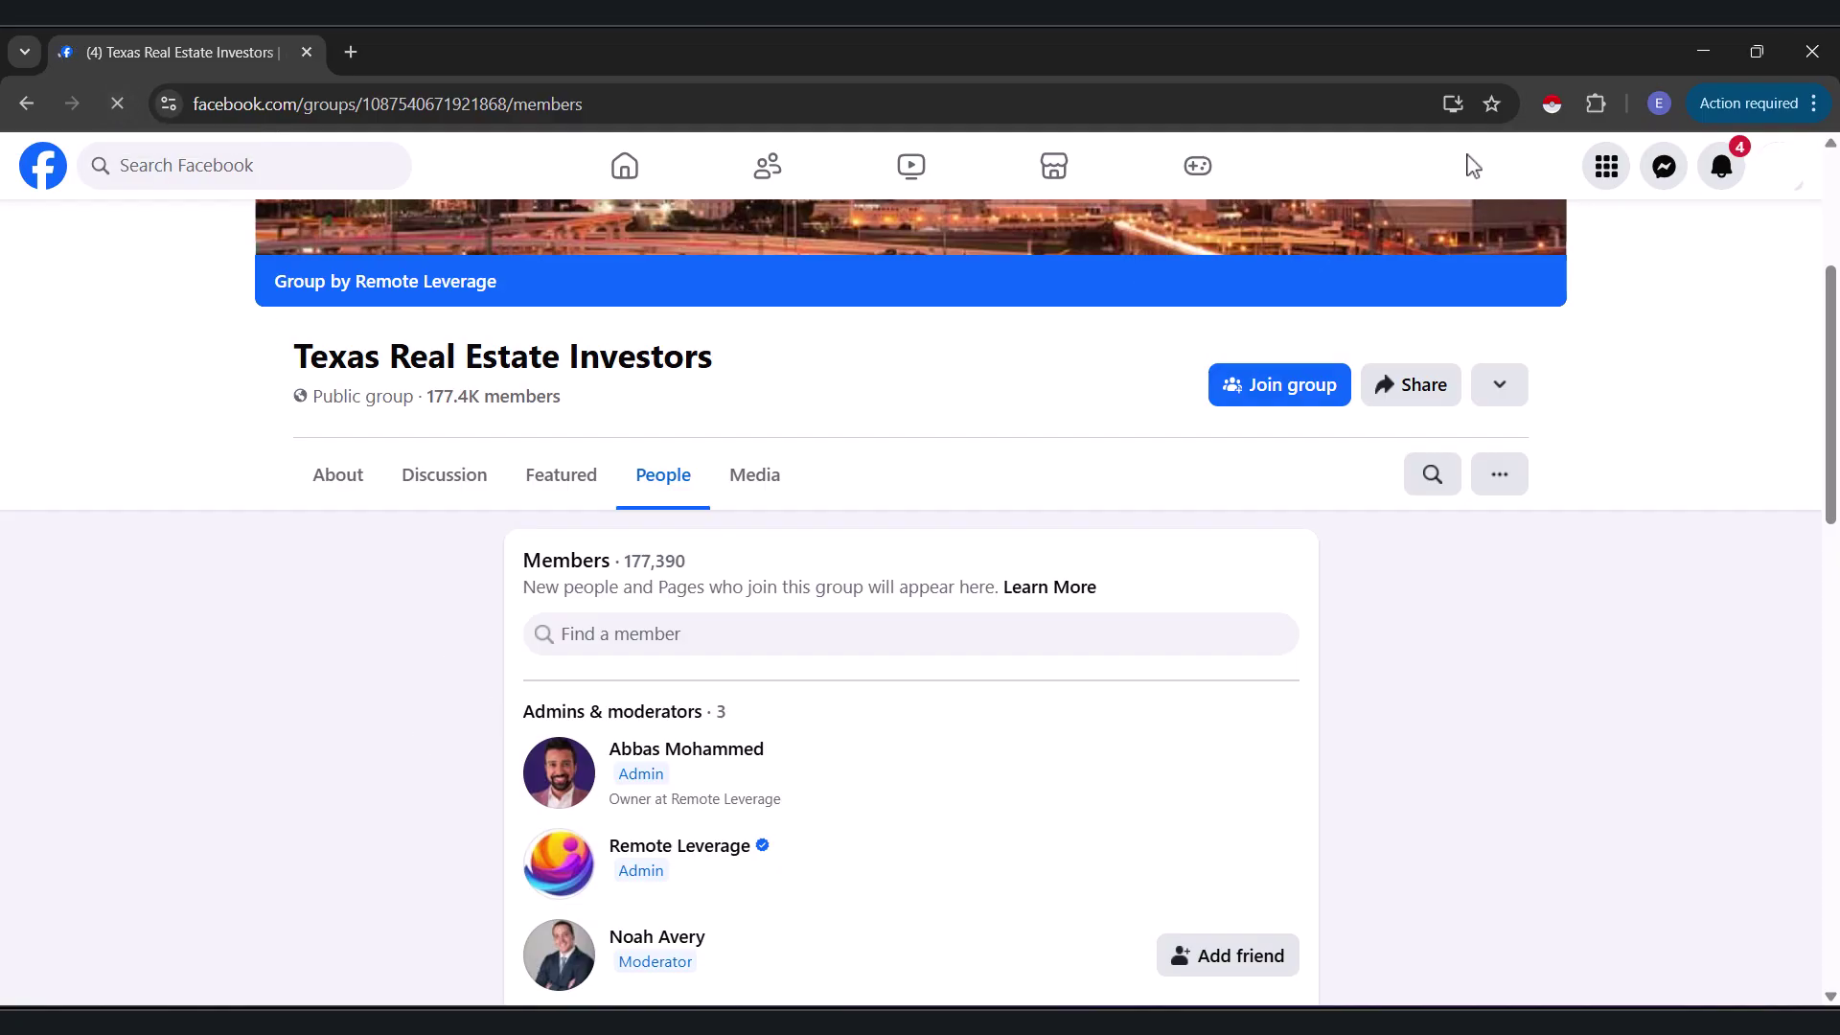
{"action": "left_click", "coordinate": [1552, 105]}
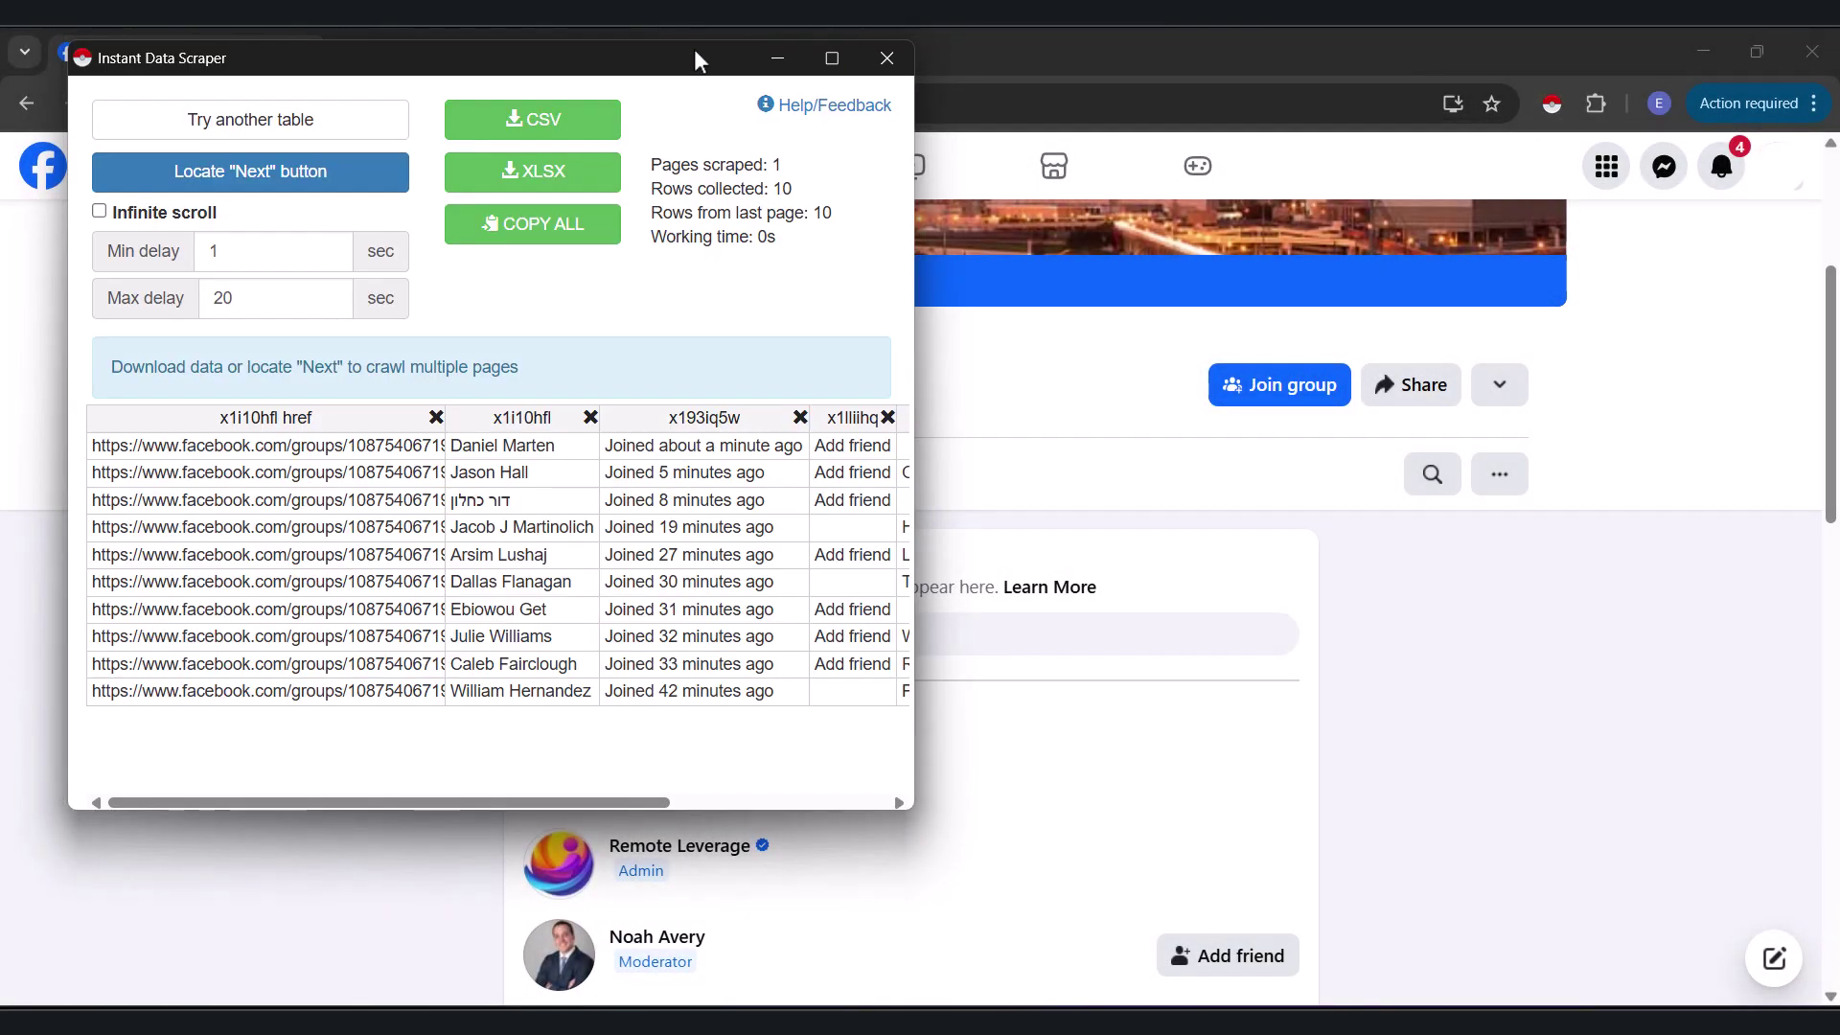
{"action": "left_click_drag", "start_coordinate": [693, 55], "coordinate": [991, 119]}
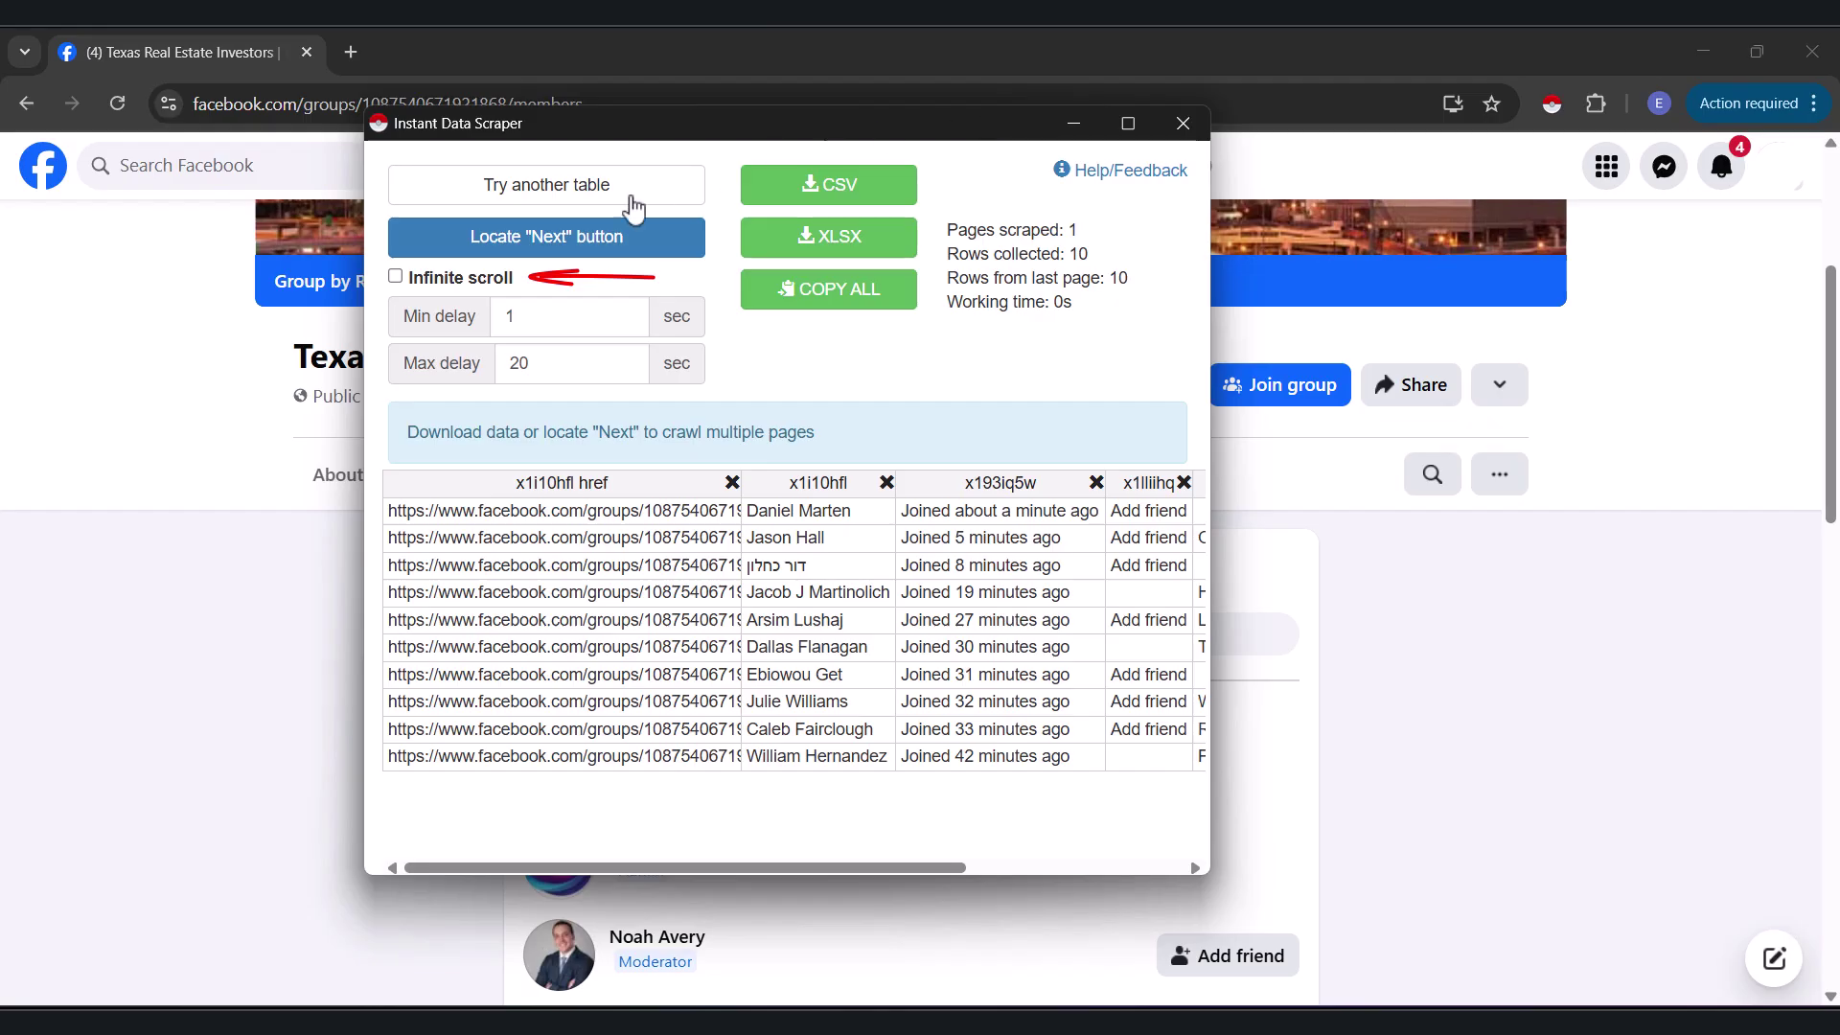
{"action": "left_click", "coordinate": [395, 277]}
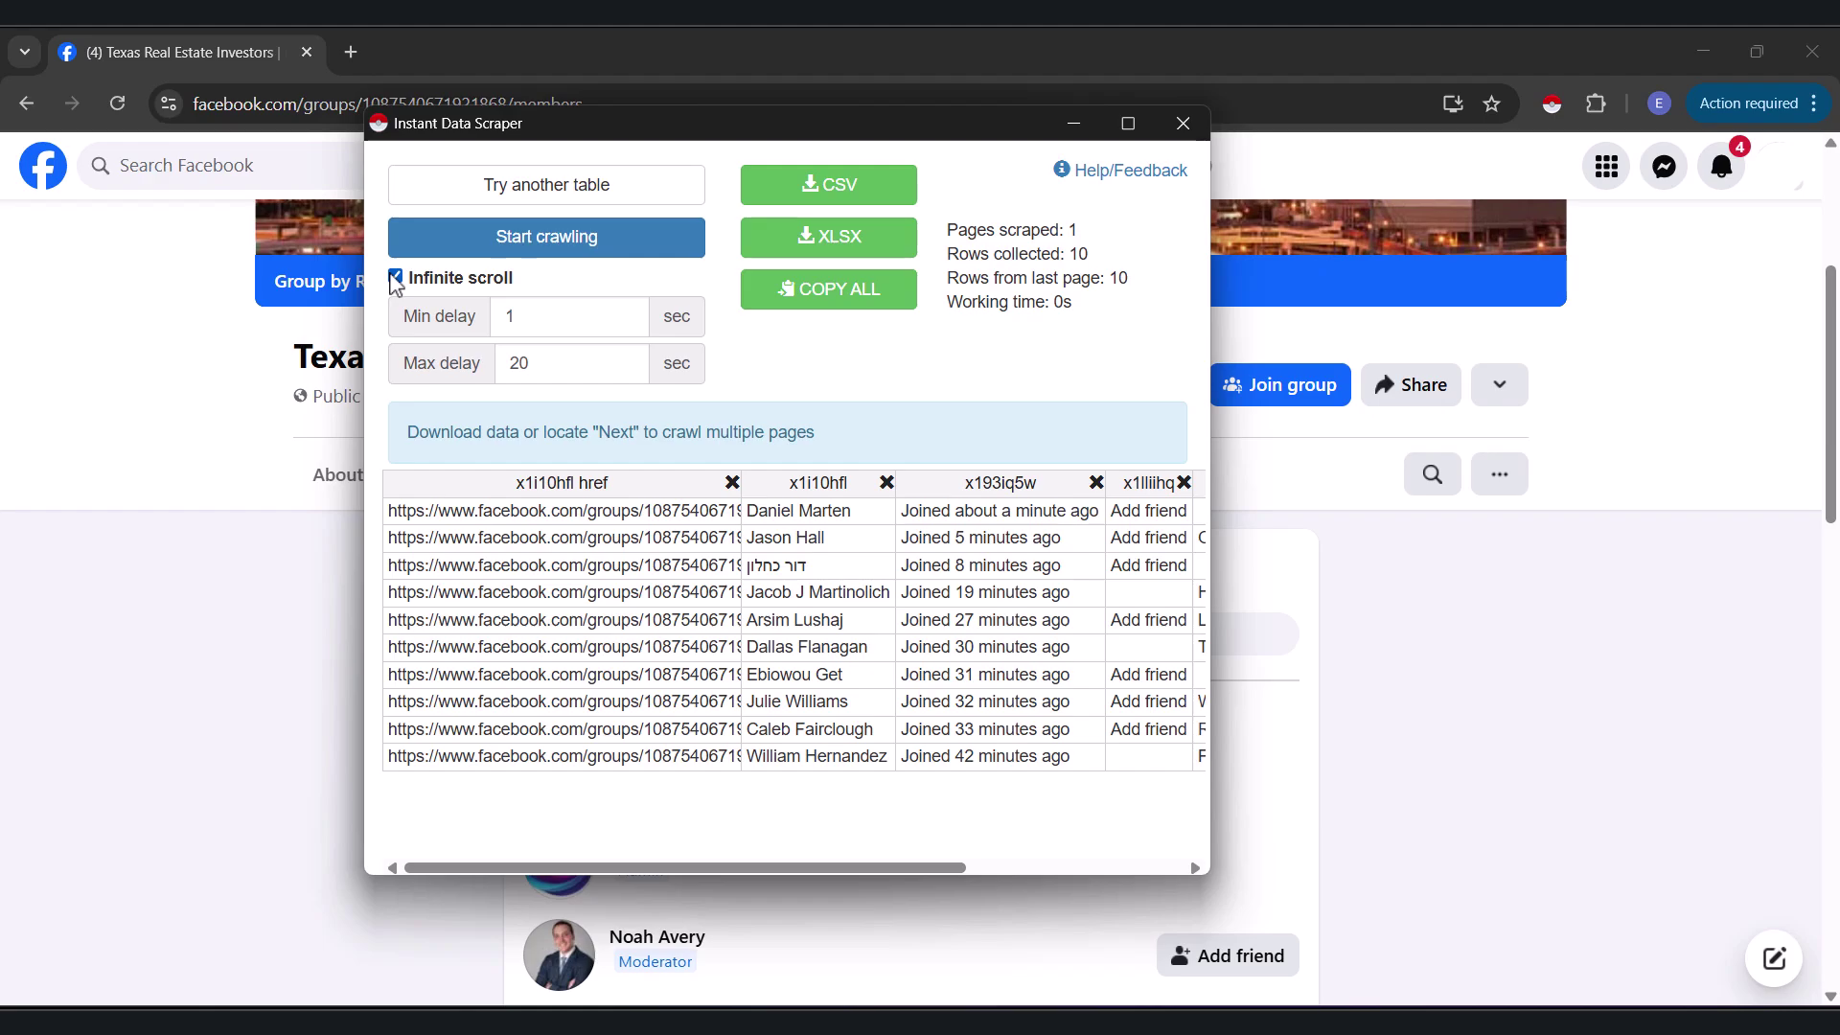
{"action": "left_click", "coordinate": [451, 241]}
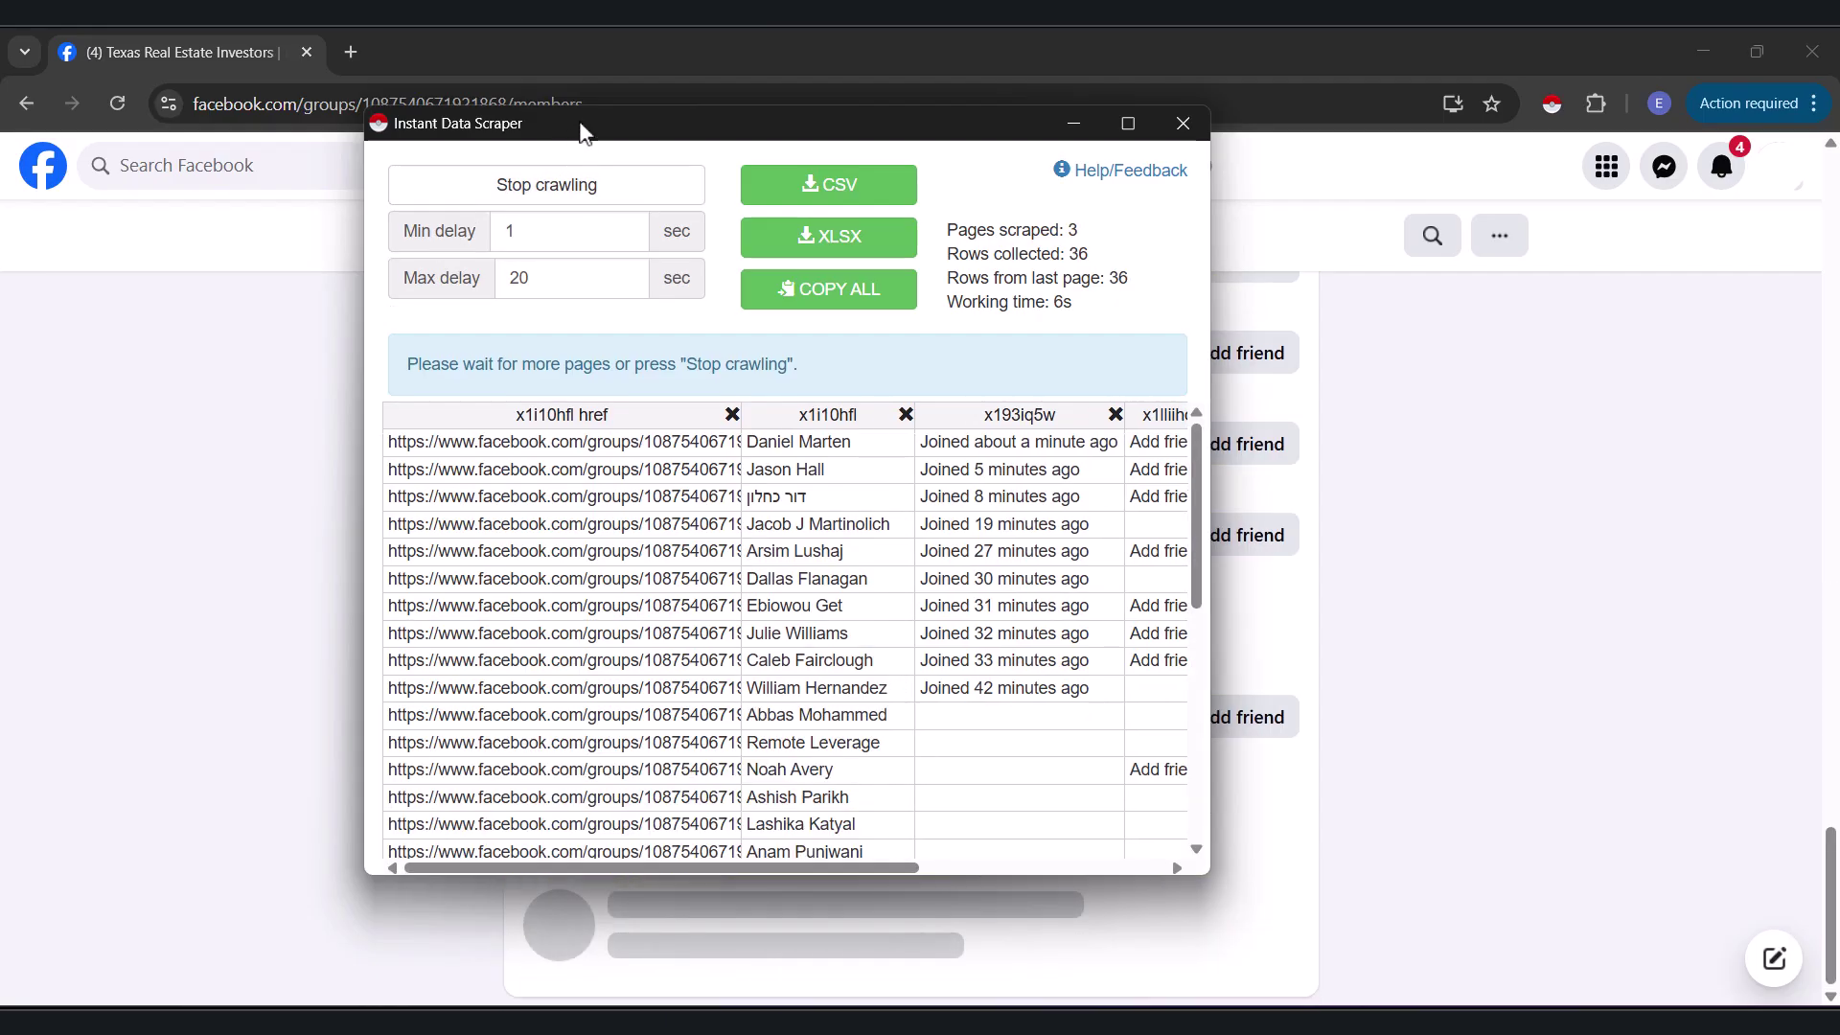
Step: Resume the crawl, stop it at 2,536 rows, and download the table as facebook.csv
{"action": "left_click_drag", "start_coordinate": [589, 136], "coordinate": [319, 142]}
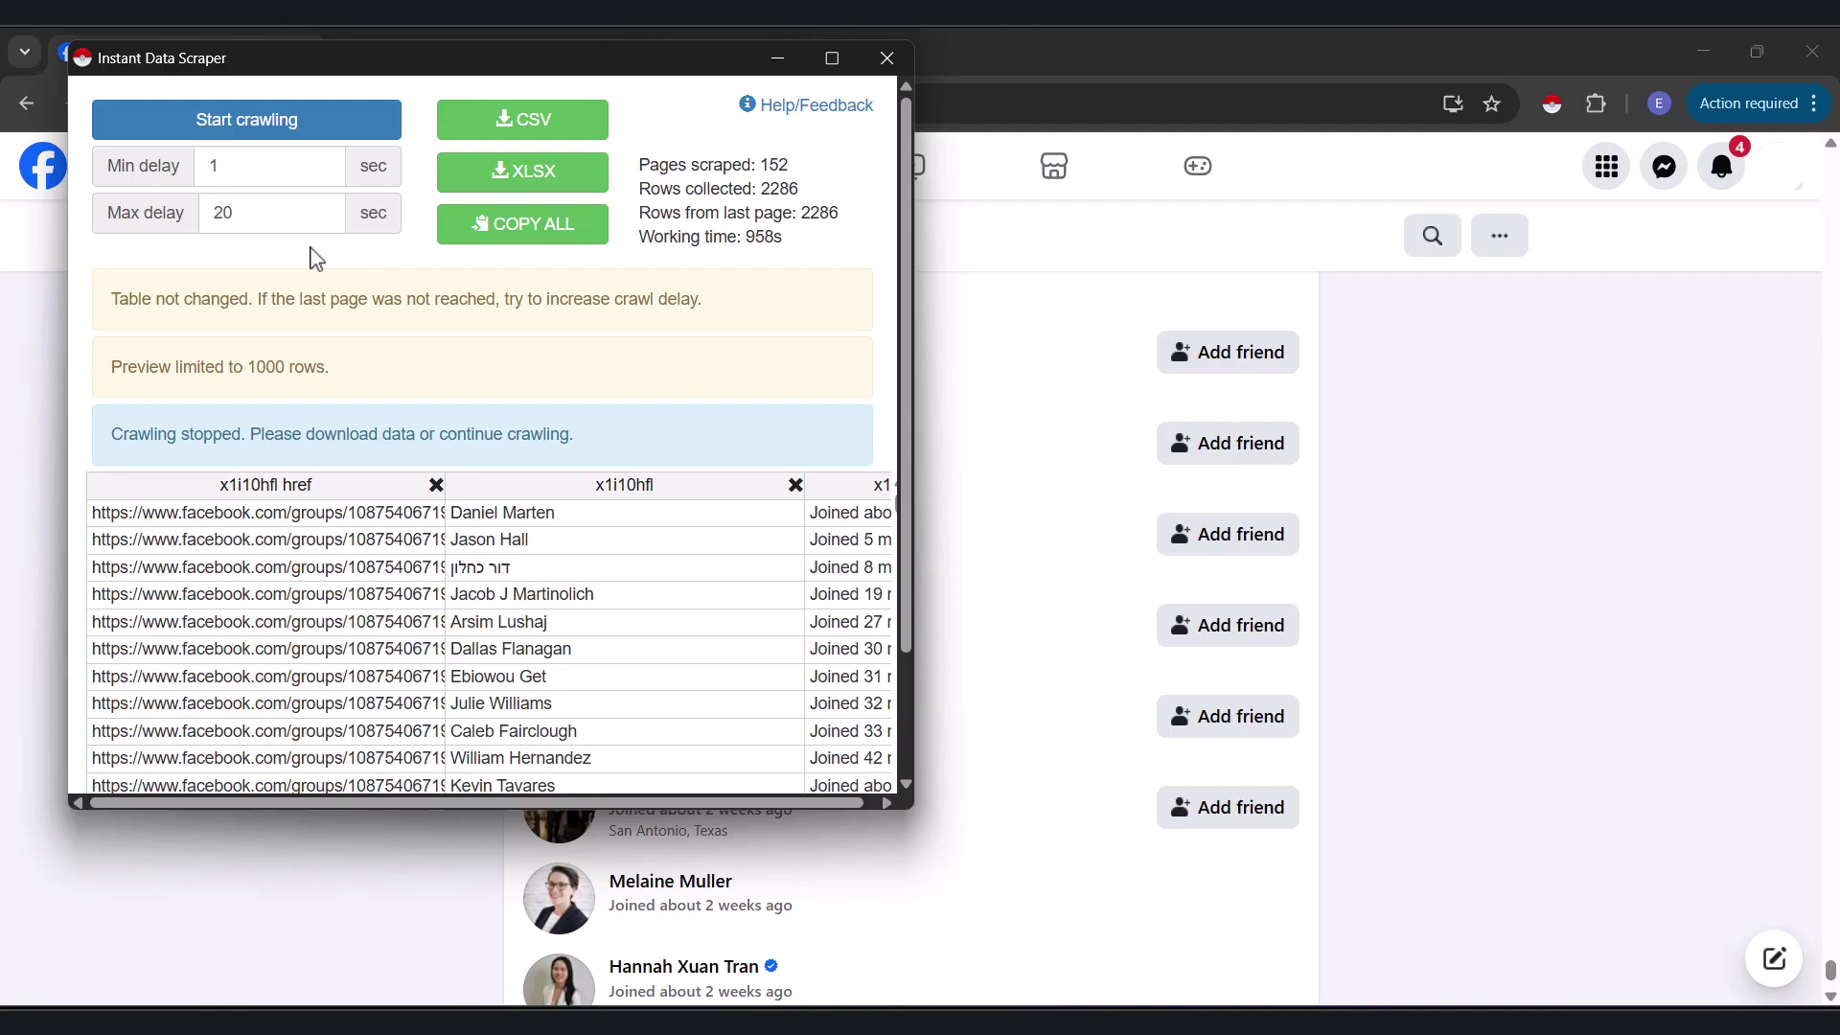
{"action": "left_click", "coordinate": [263, 132]}
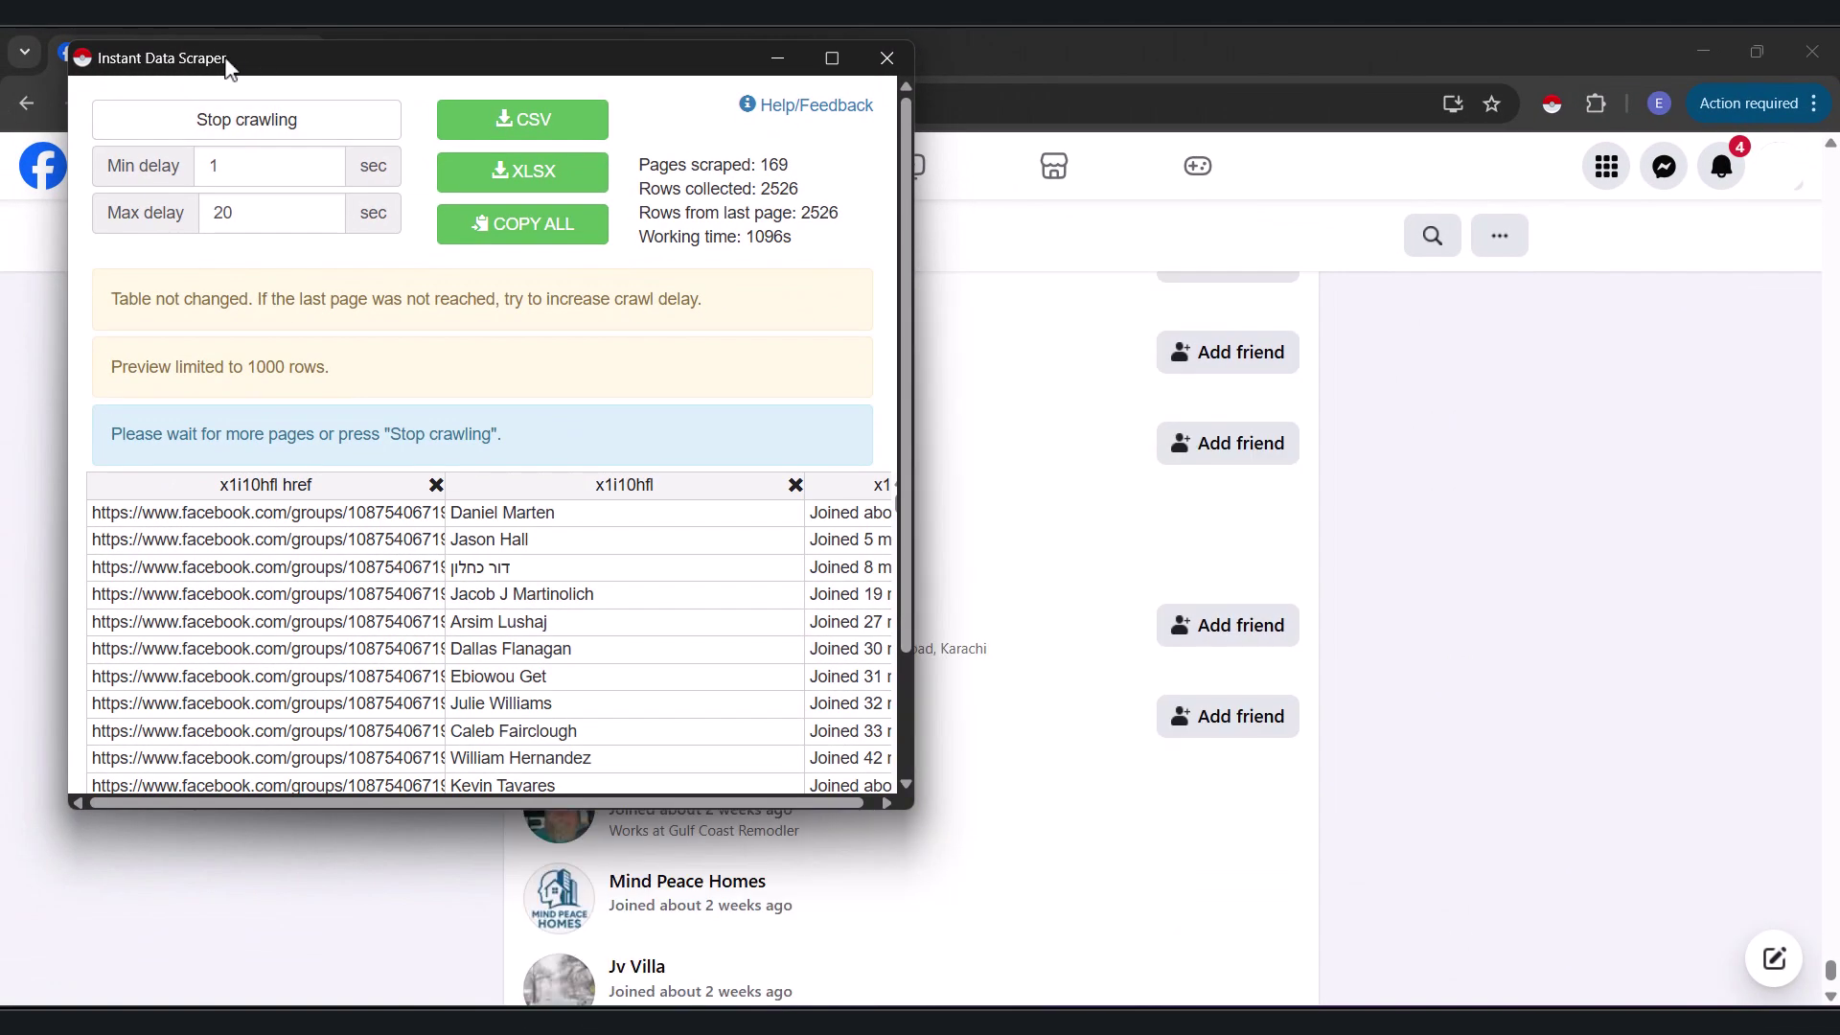
{"action": "left_click", "coordinate": [252, 119]}
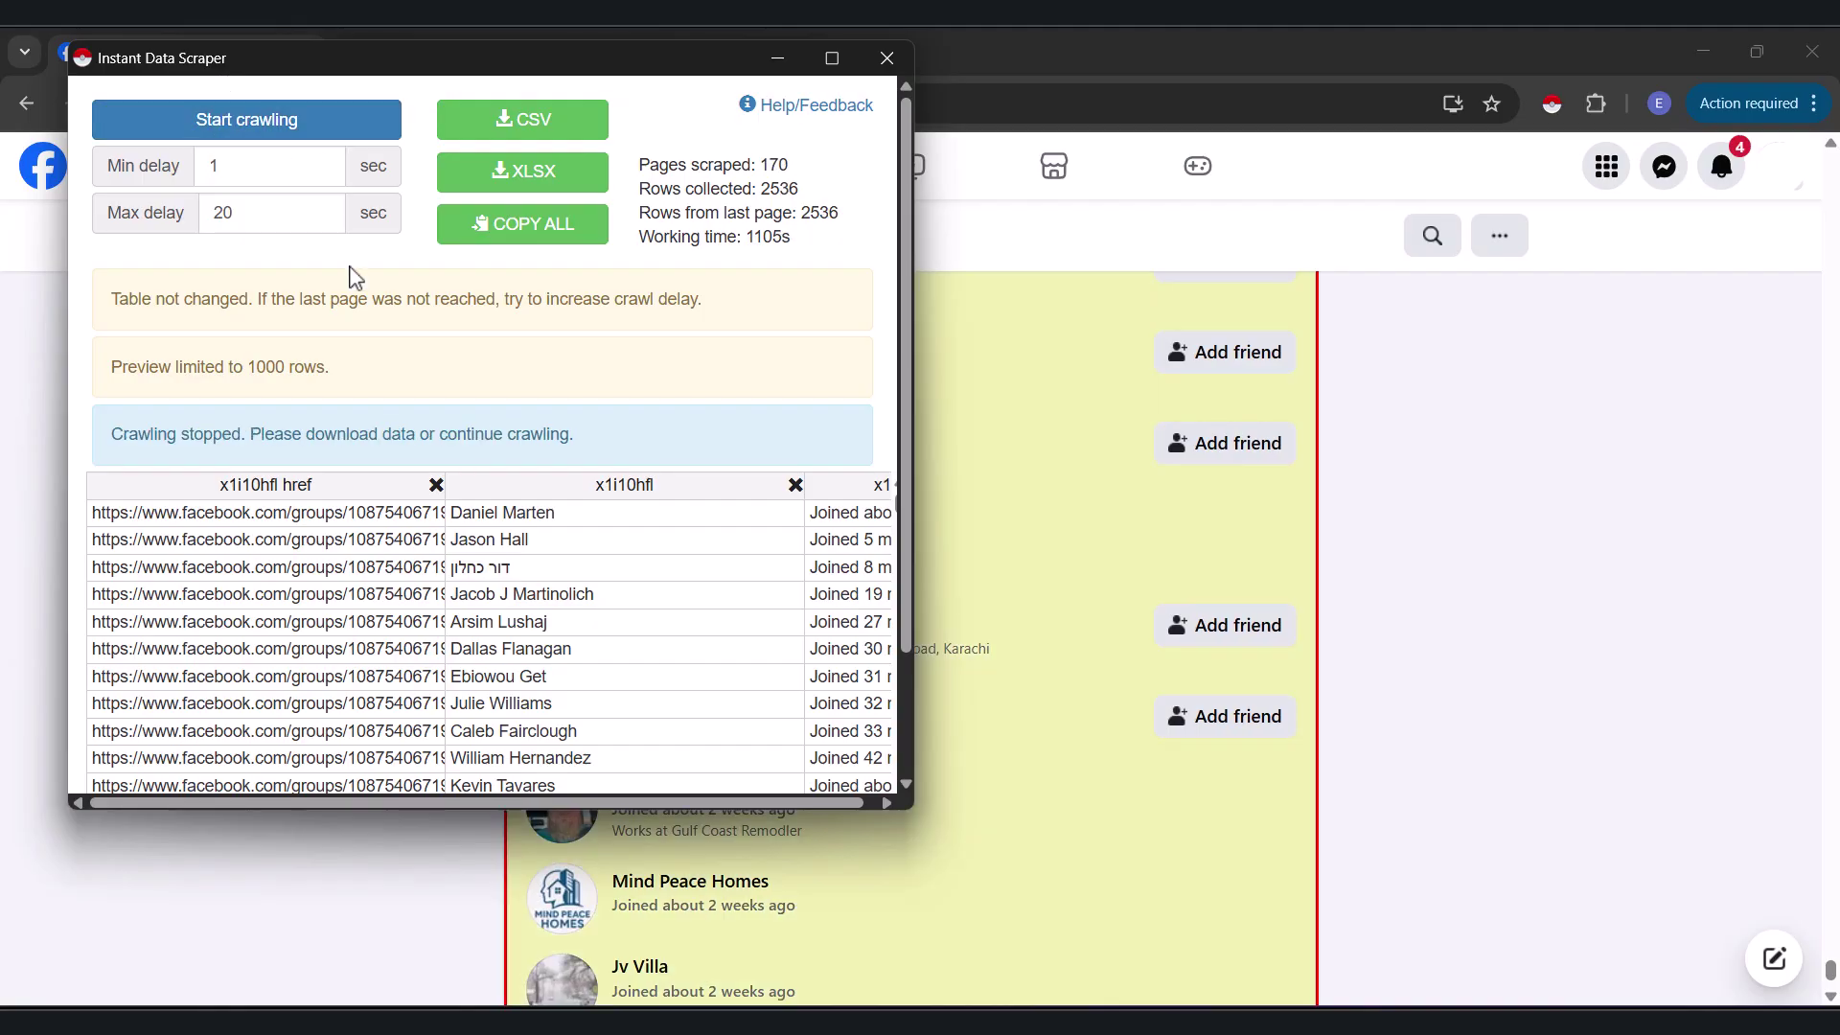
{"action": "left_click", "coordinate": [518, 122]}
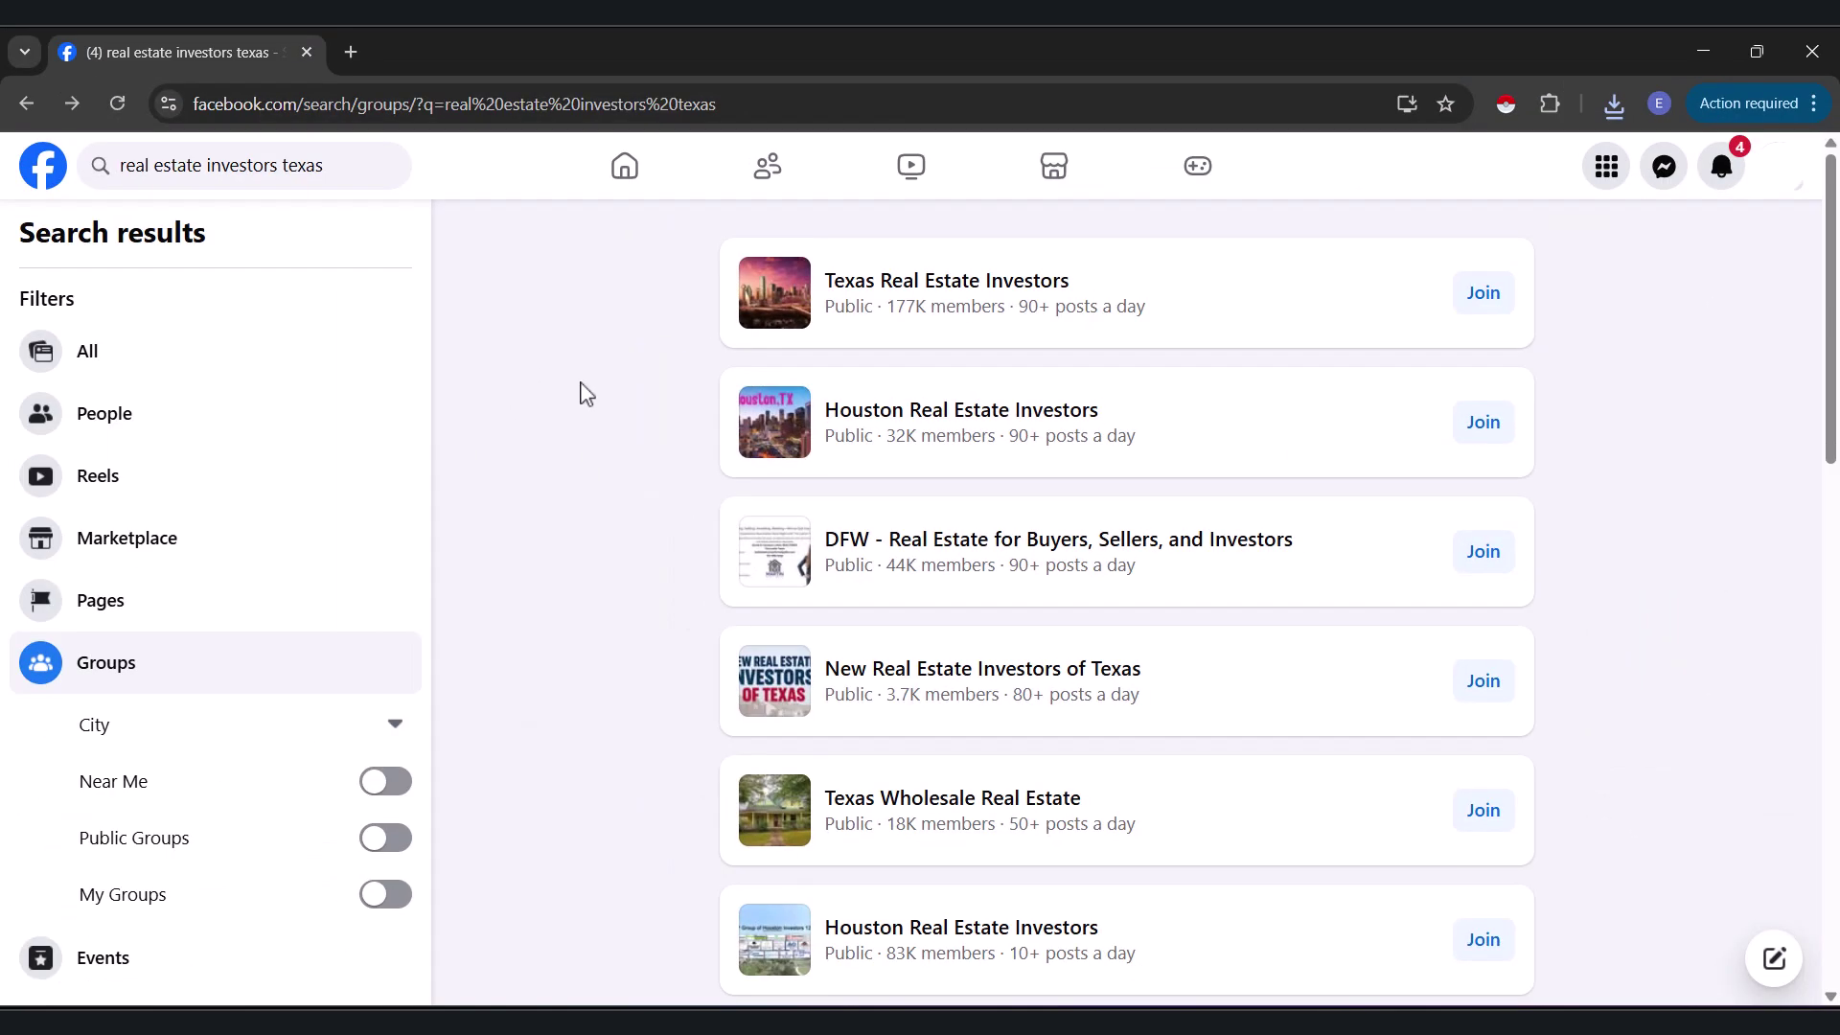
Step: Open the Houston Real Estate Investors group and show its member list
{"action": "scroll", "coordinate": [629, 526], "scroll_direction": "down", "scroll_amount": 2}
{"action": "scroll", "coordinate": [629, 527], "scroll_direction": "down", "scroll_amount": 2}
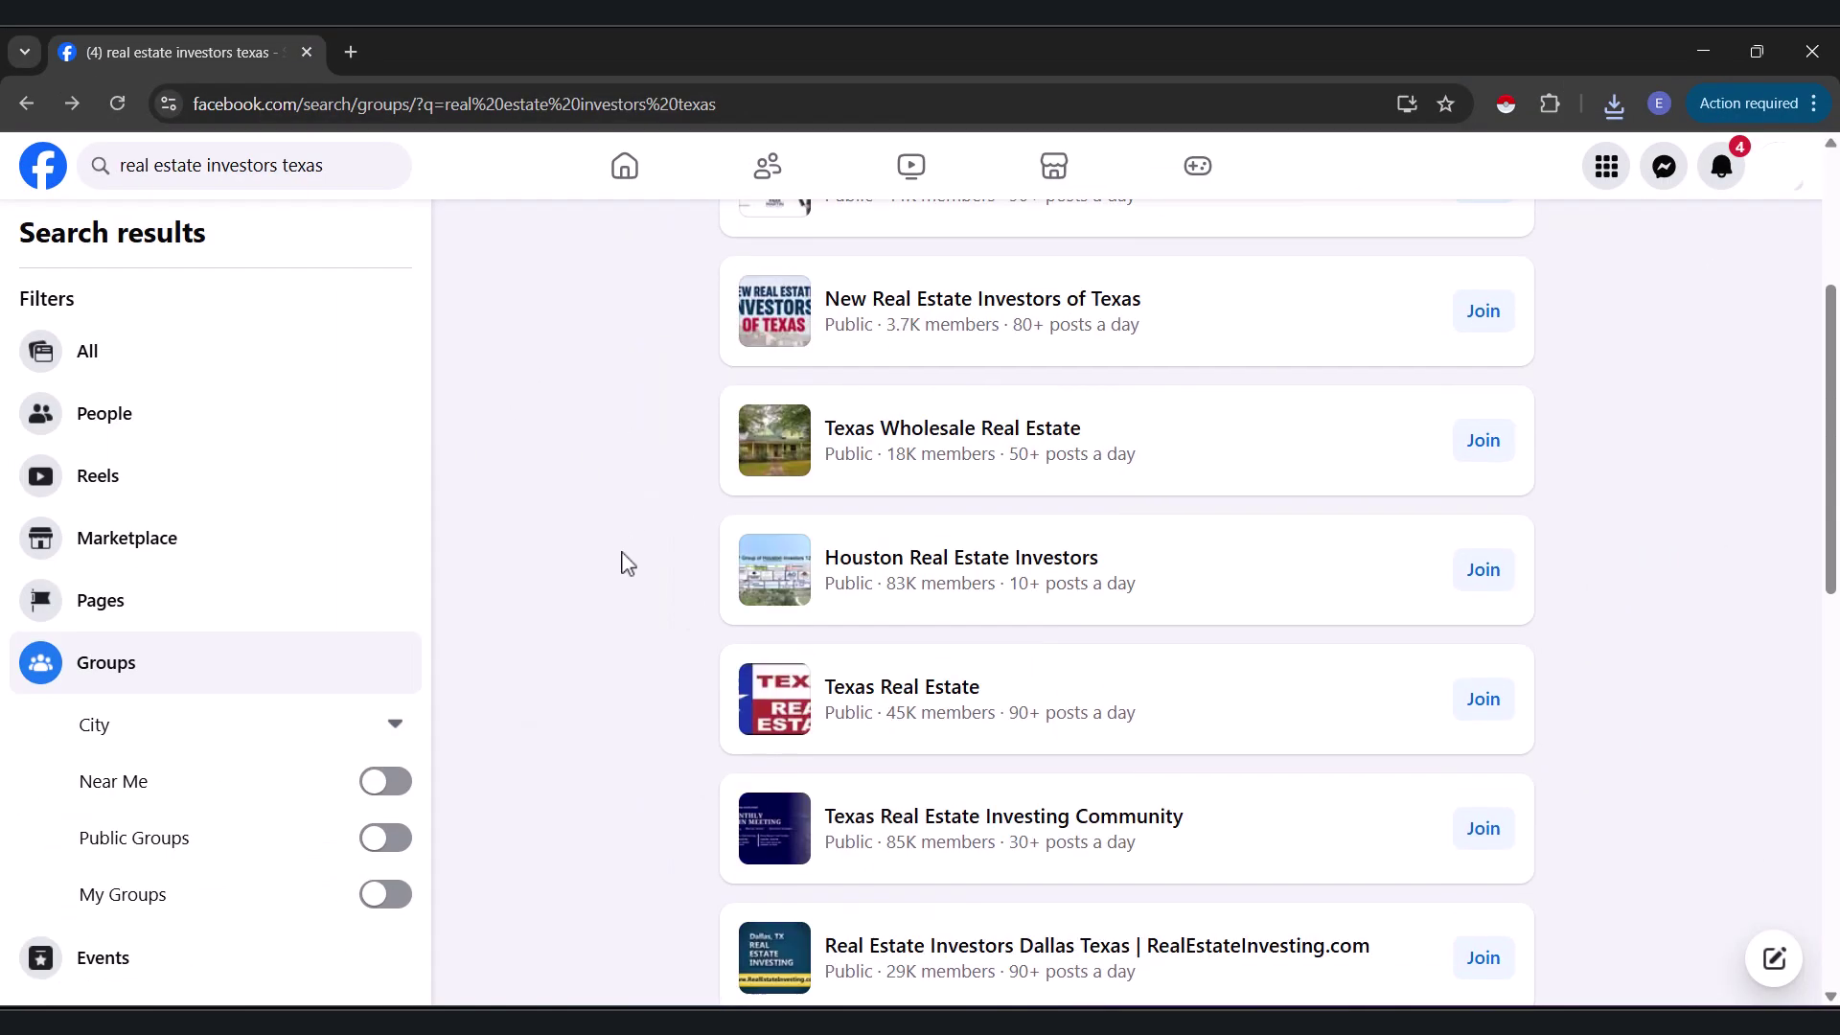
{"action": "scroll", "coordinate": [856, 613], "scroll_direction": "down", "scroll_amount": 3}
{"action": "scroll", "coordinate": [856, 613], "scroll_direction": "down", "scroll_amount": 2}
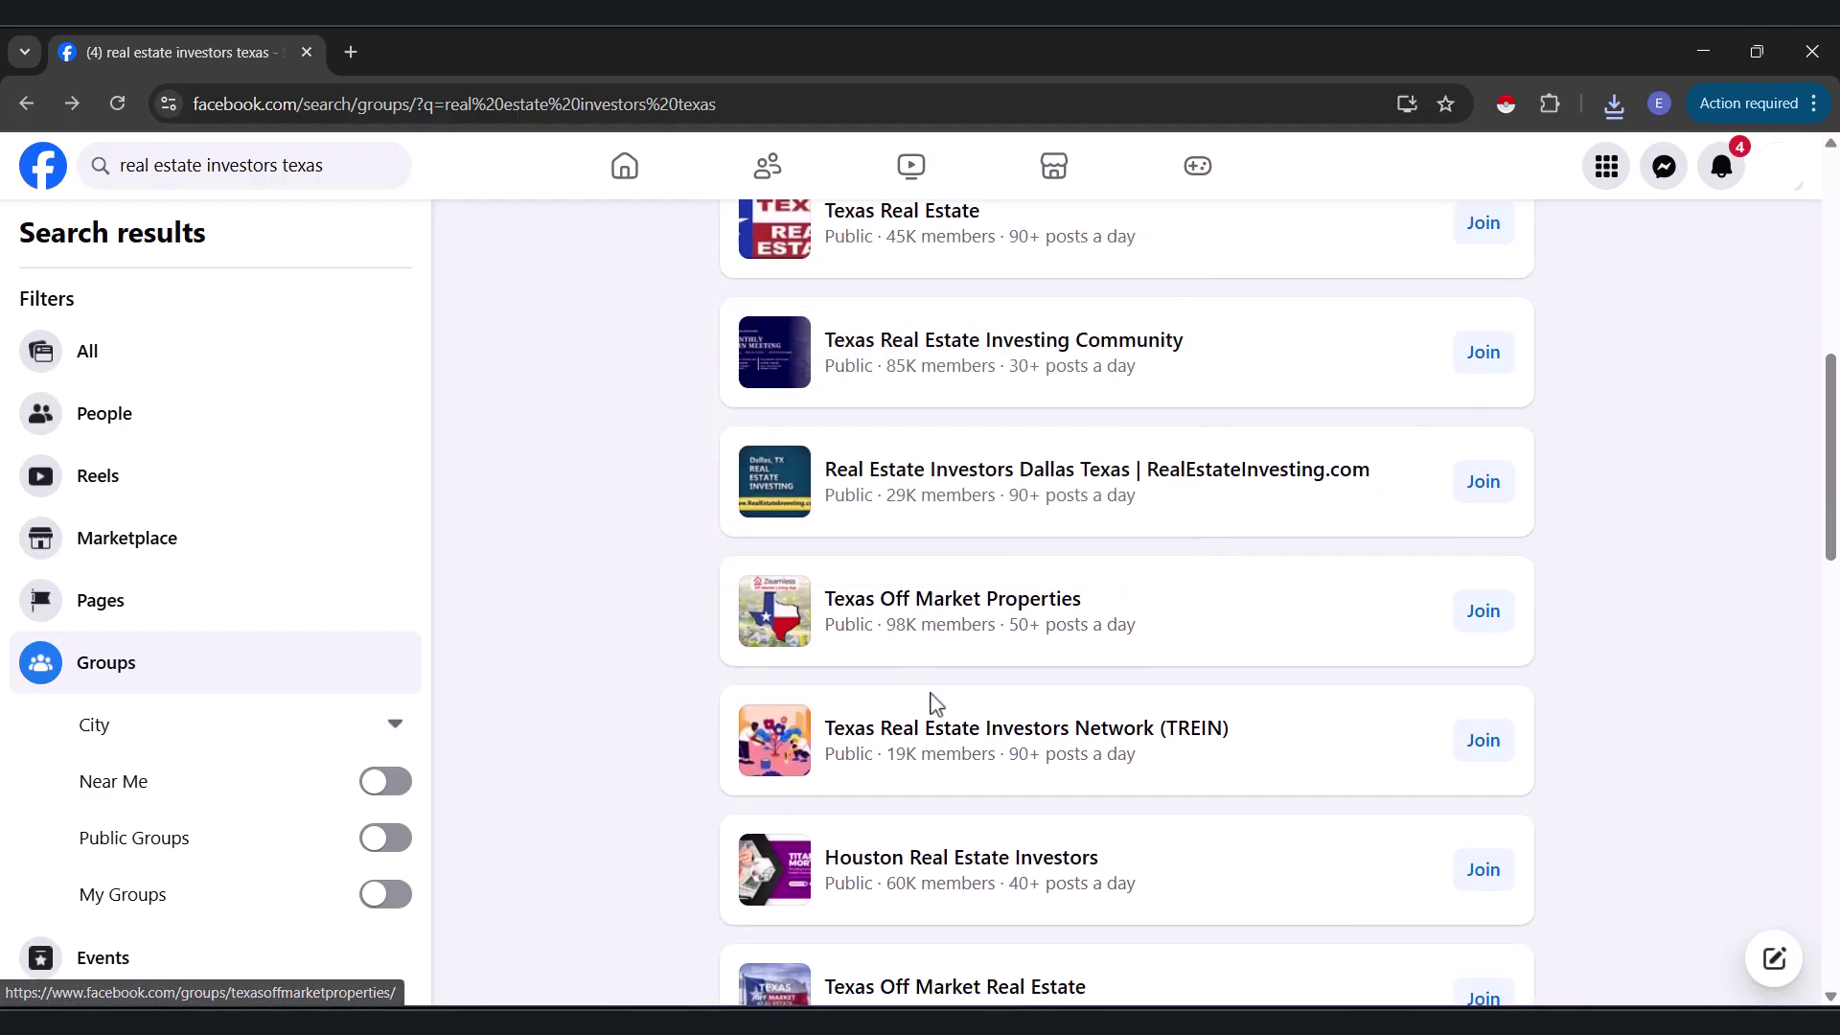
{"action": "scroll", "coordinate": [824, 729], "scroll_direction": "down", "scroll_amount": 1}
{"action": "left_click", "coordinate": [875, 755]}
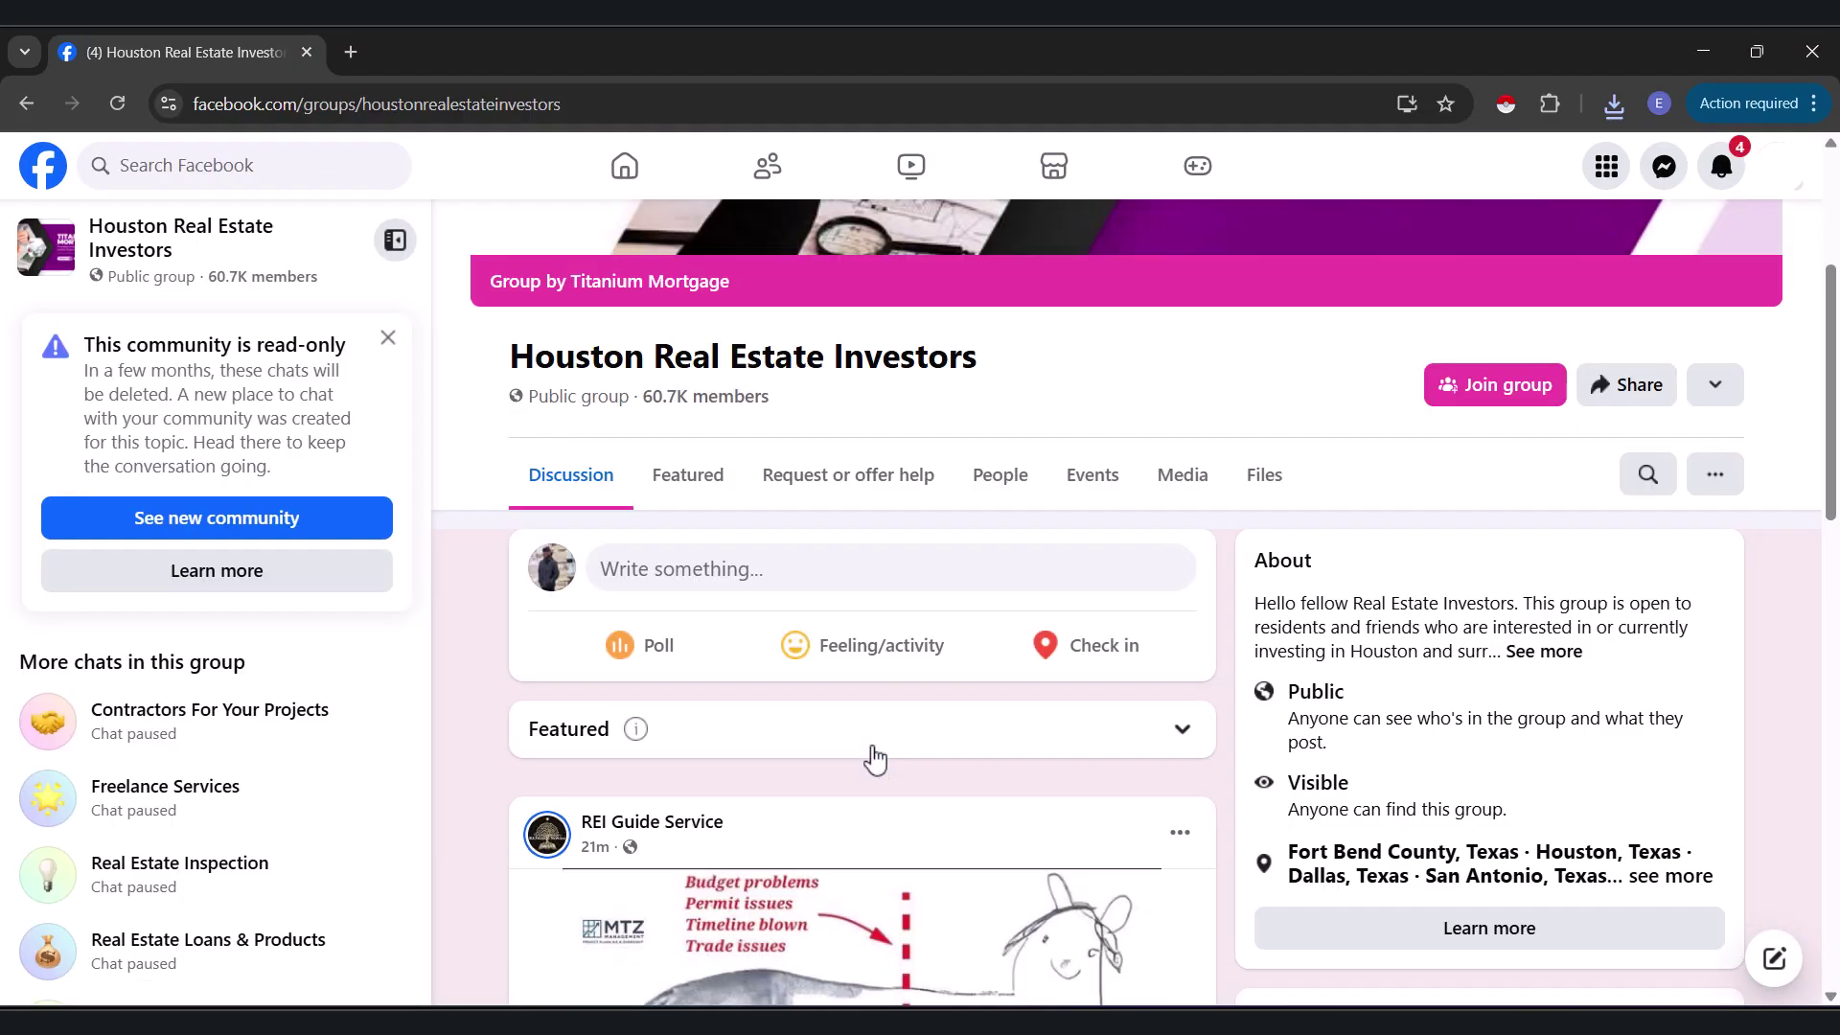
{"action": "left_click", "coordinate": [997, 486]}
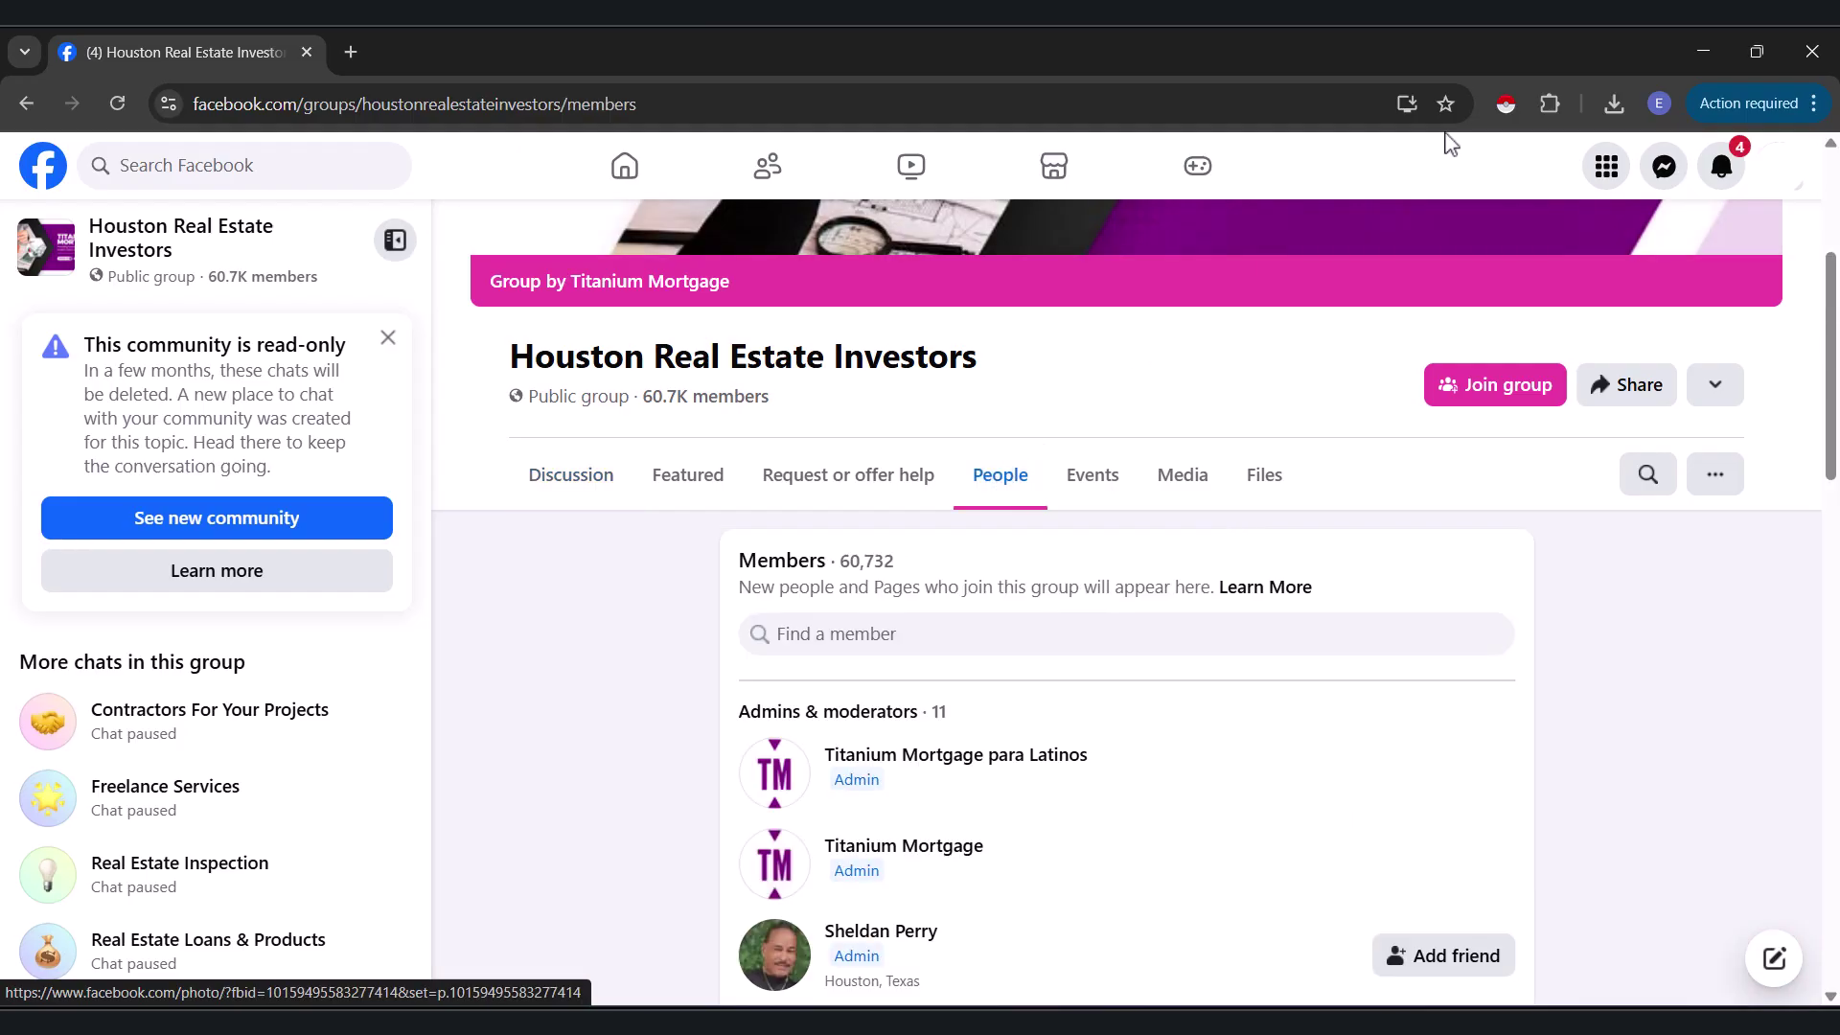
Step: Scrape the Houston members briefly, stopping at 68 rows, then close the scraper
{"action": "left_click", "coordinate": [1507, 104]}
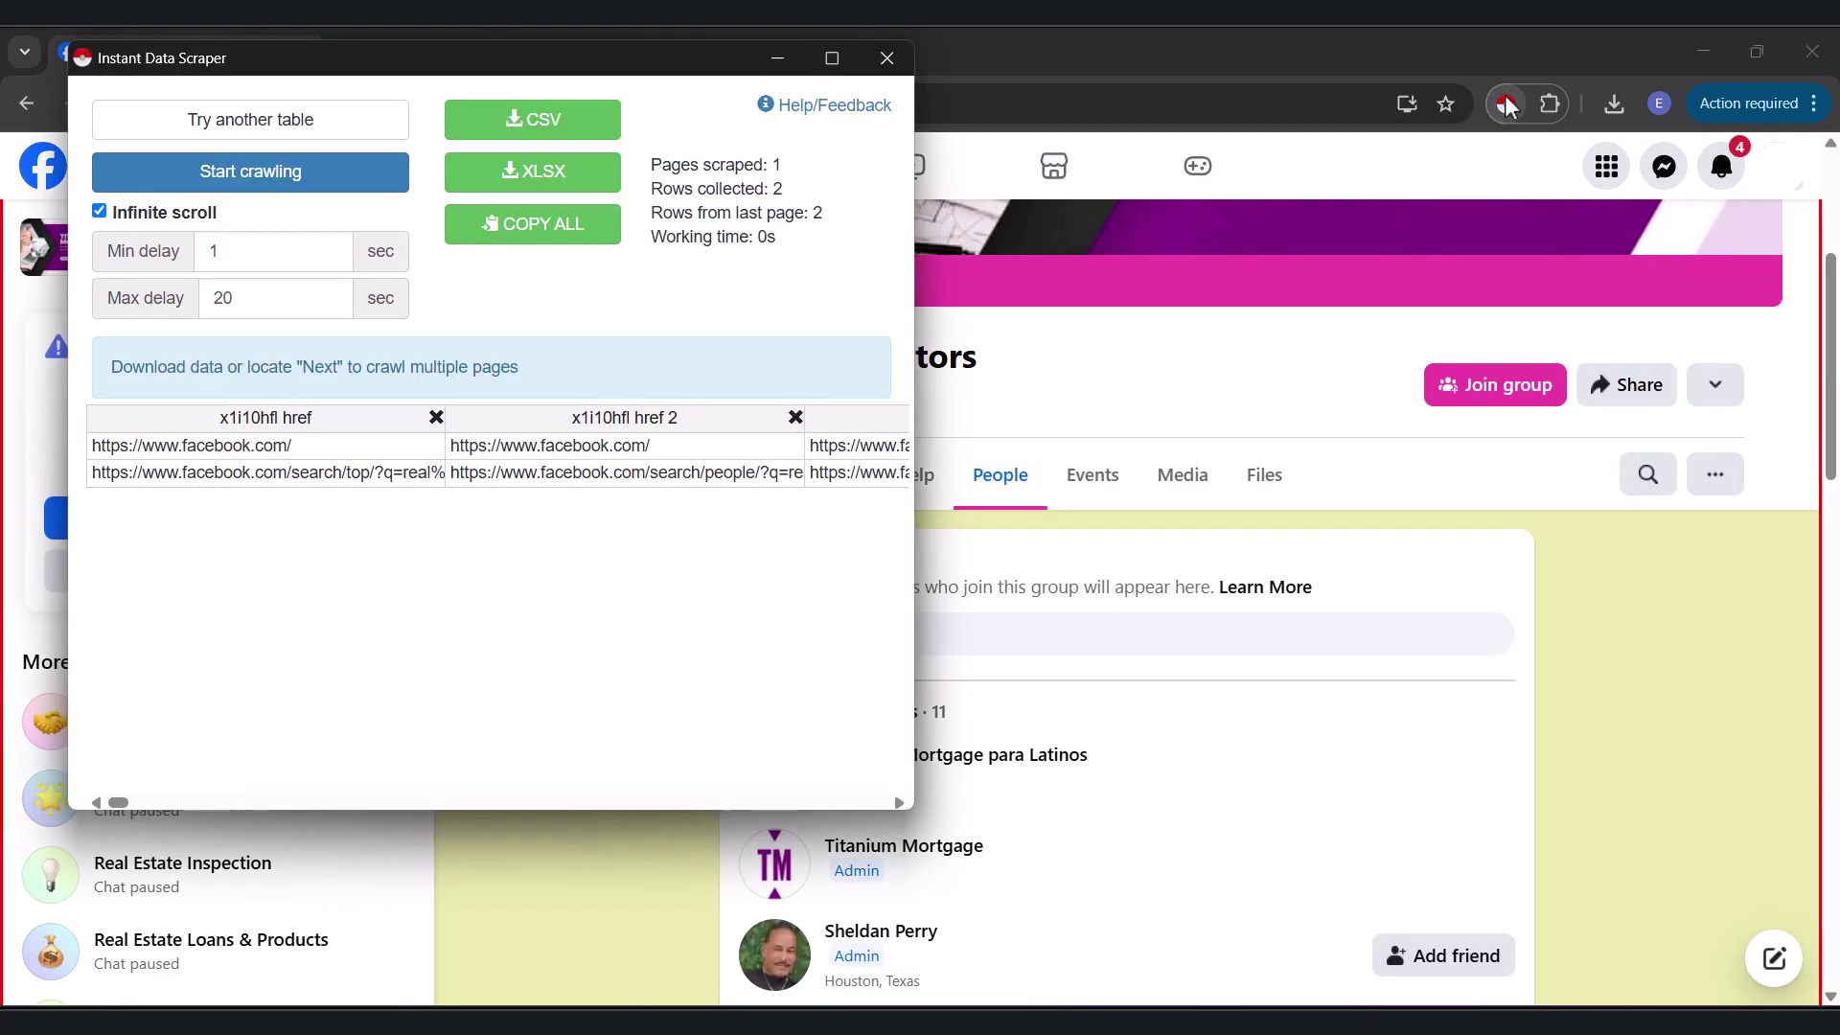
{"action": "left_click", "coordinate": [267, 184]}
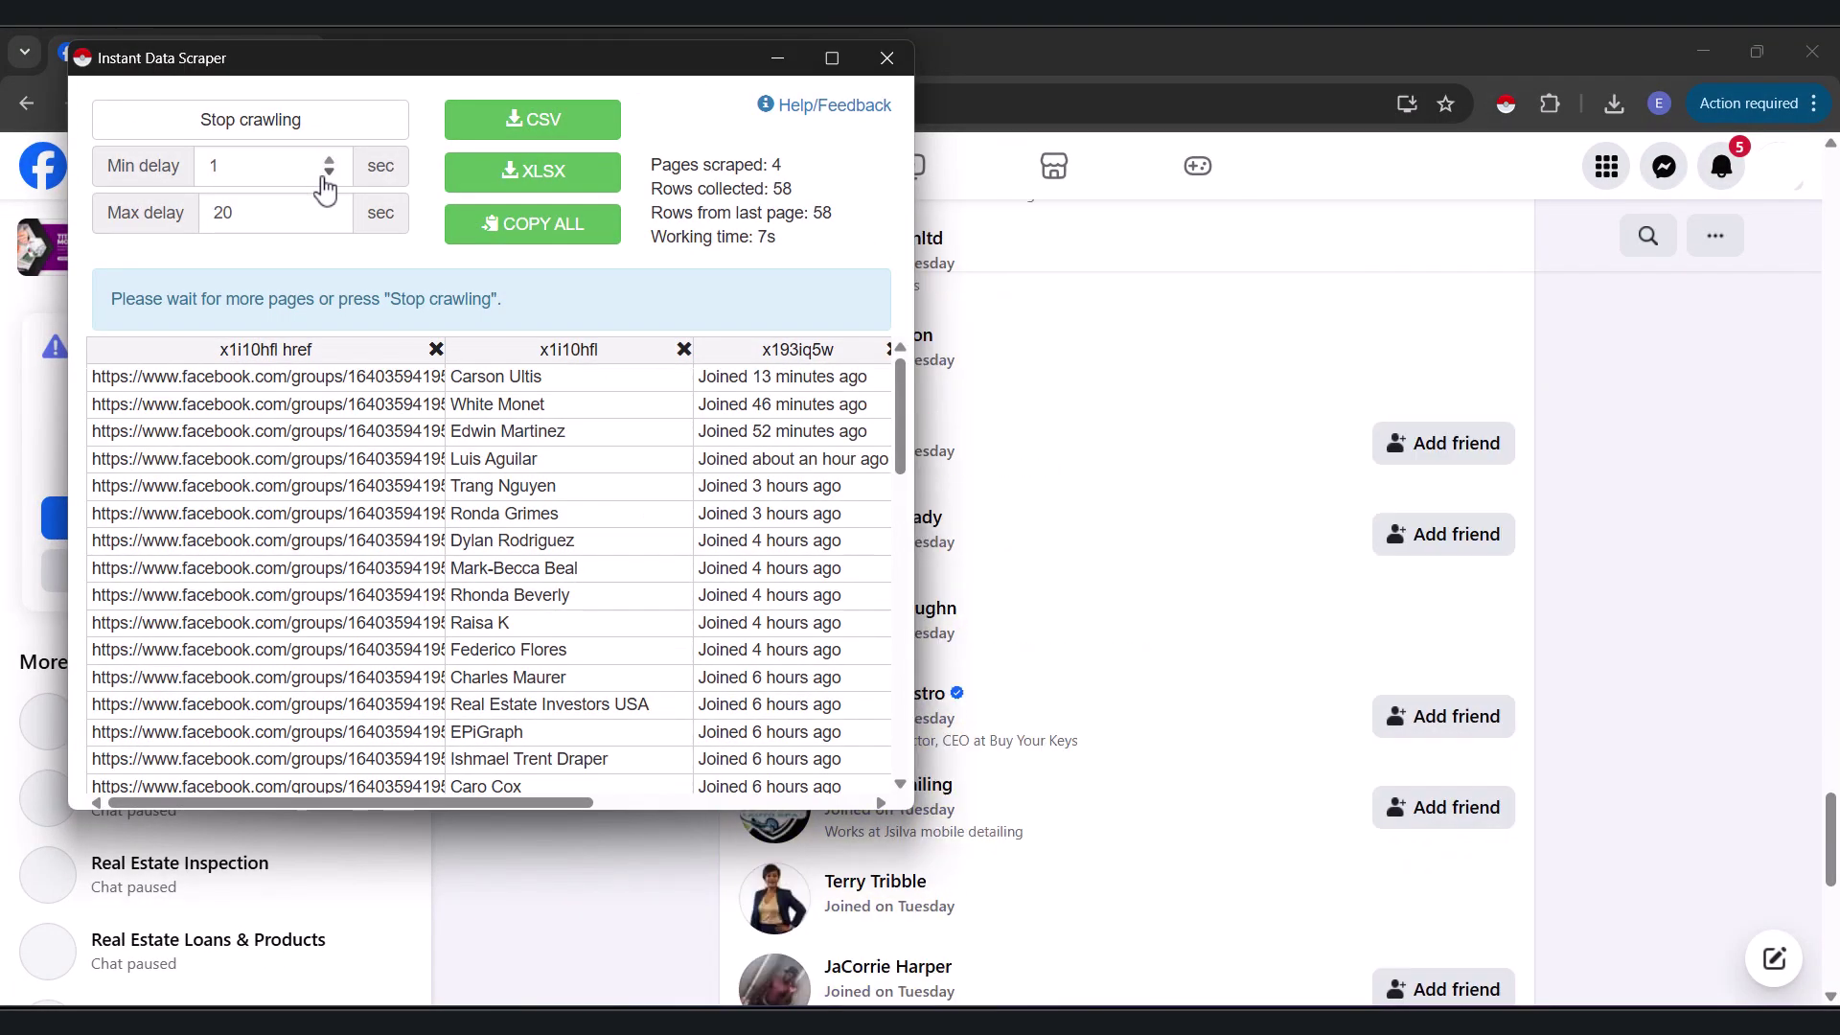
{"action": "left_click", "coordinate": [287, 131]}
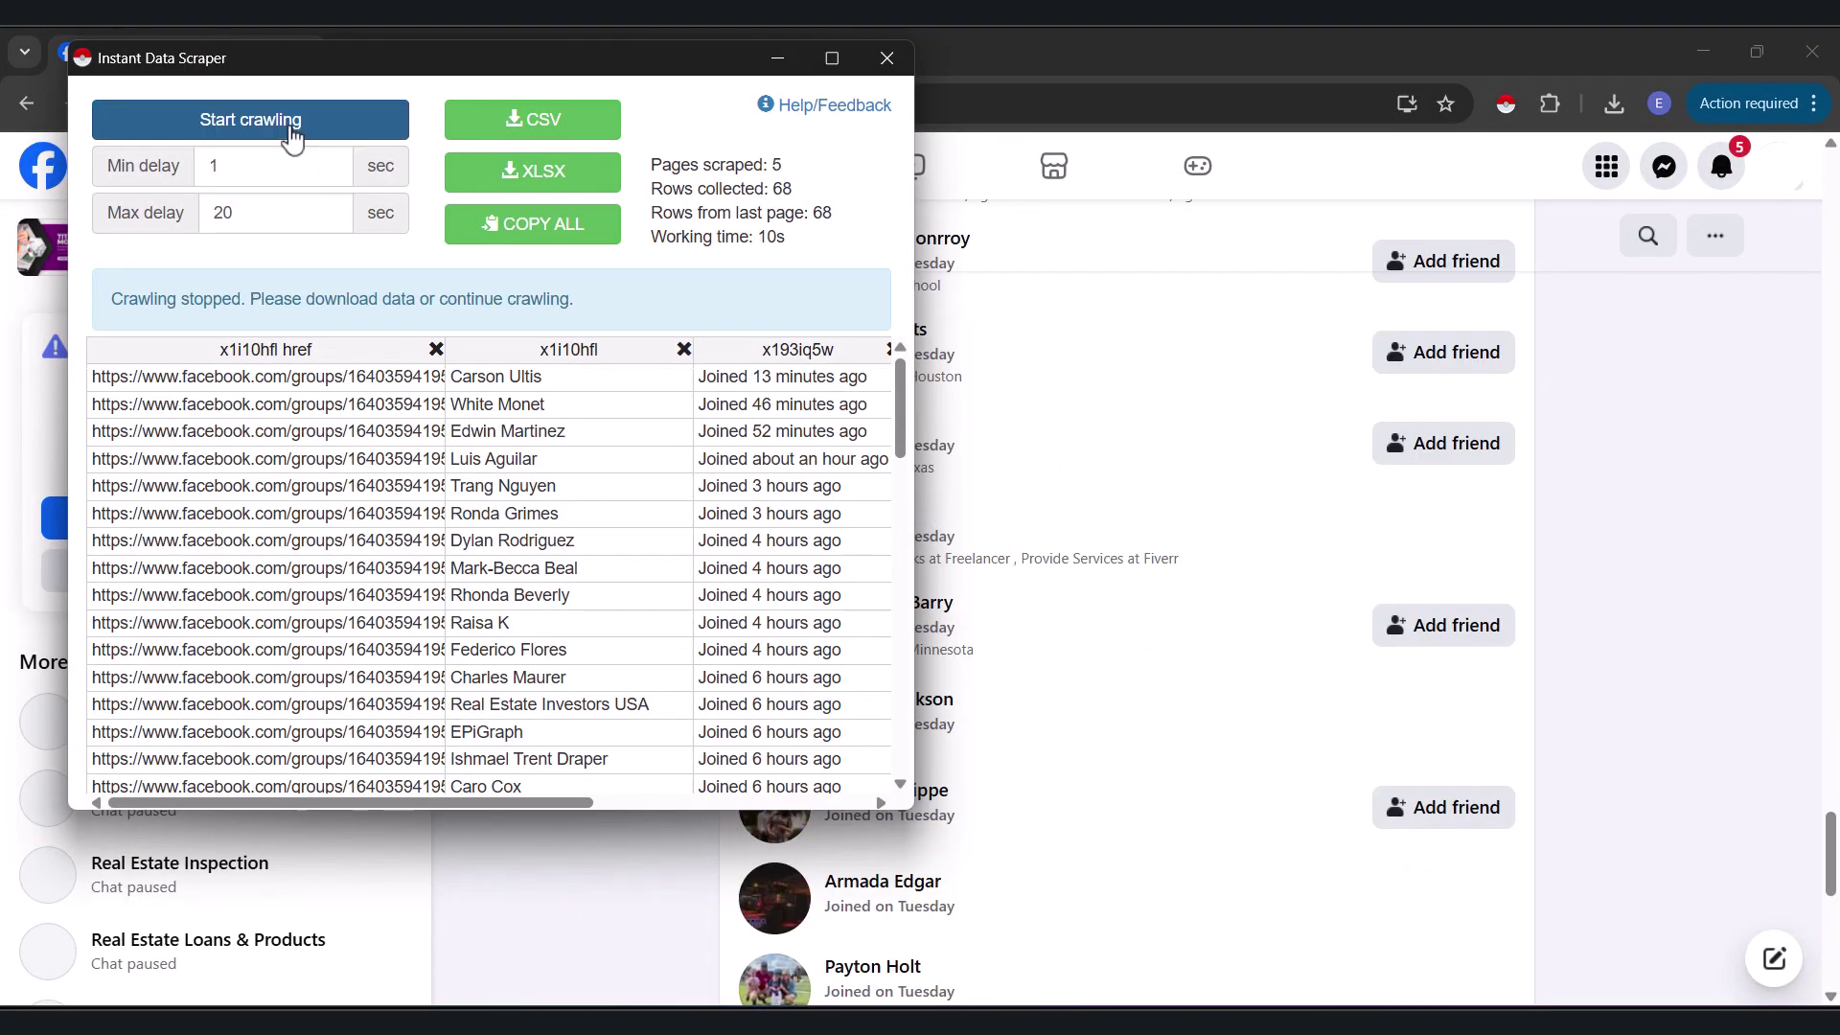
{"action": "left_click", "coordinate": [884, 59]}
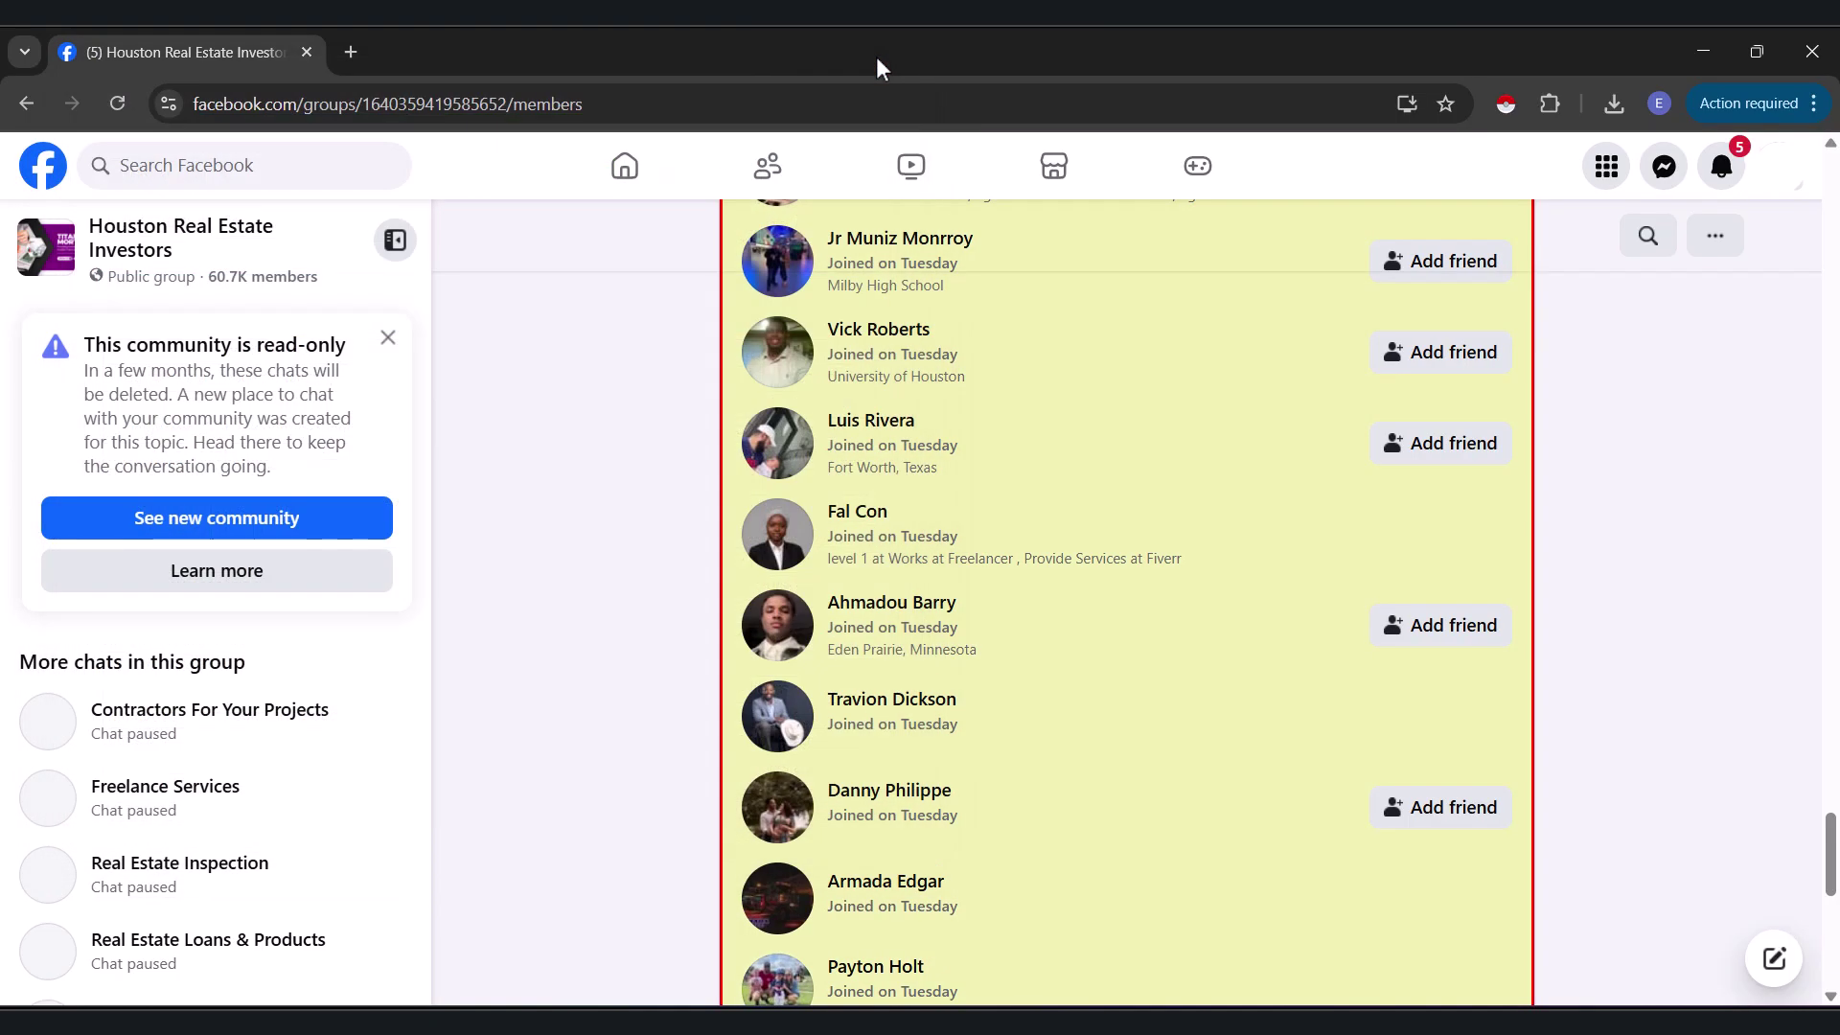
Step: Open Google Drive through a Google search for 'google drive'
{"action": "left_click", "coordinate": [351, 52]}
{"action": "type", "text": "google drive"}
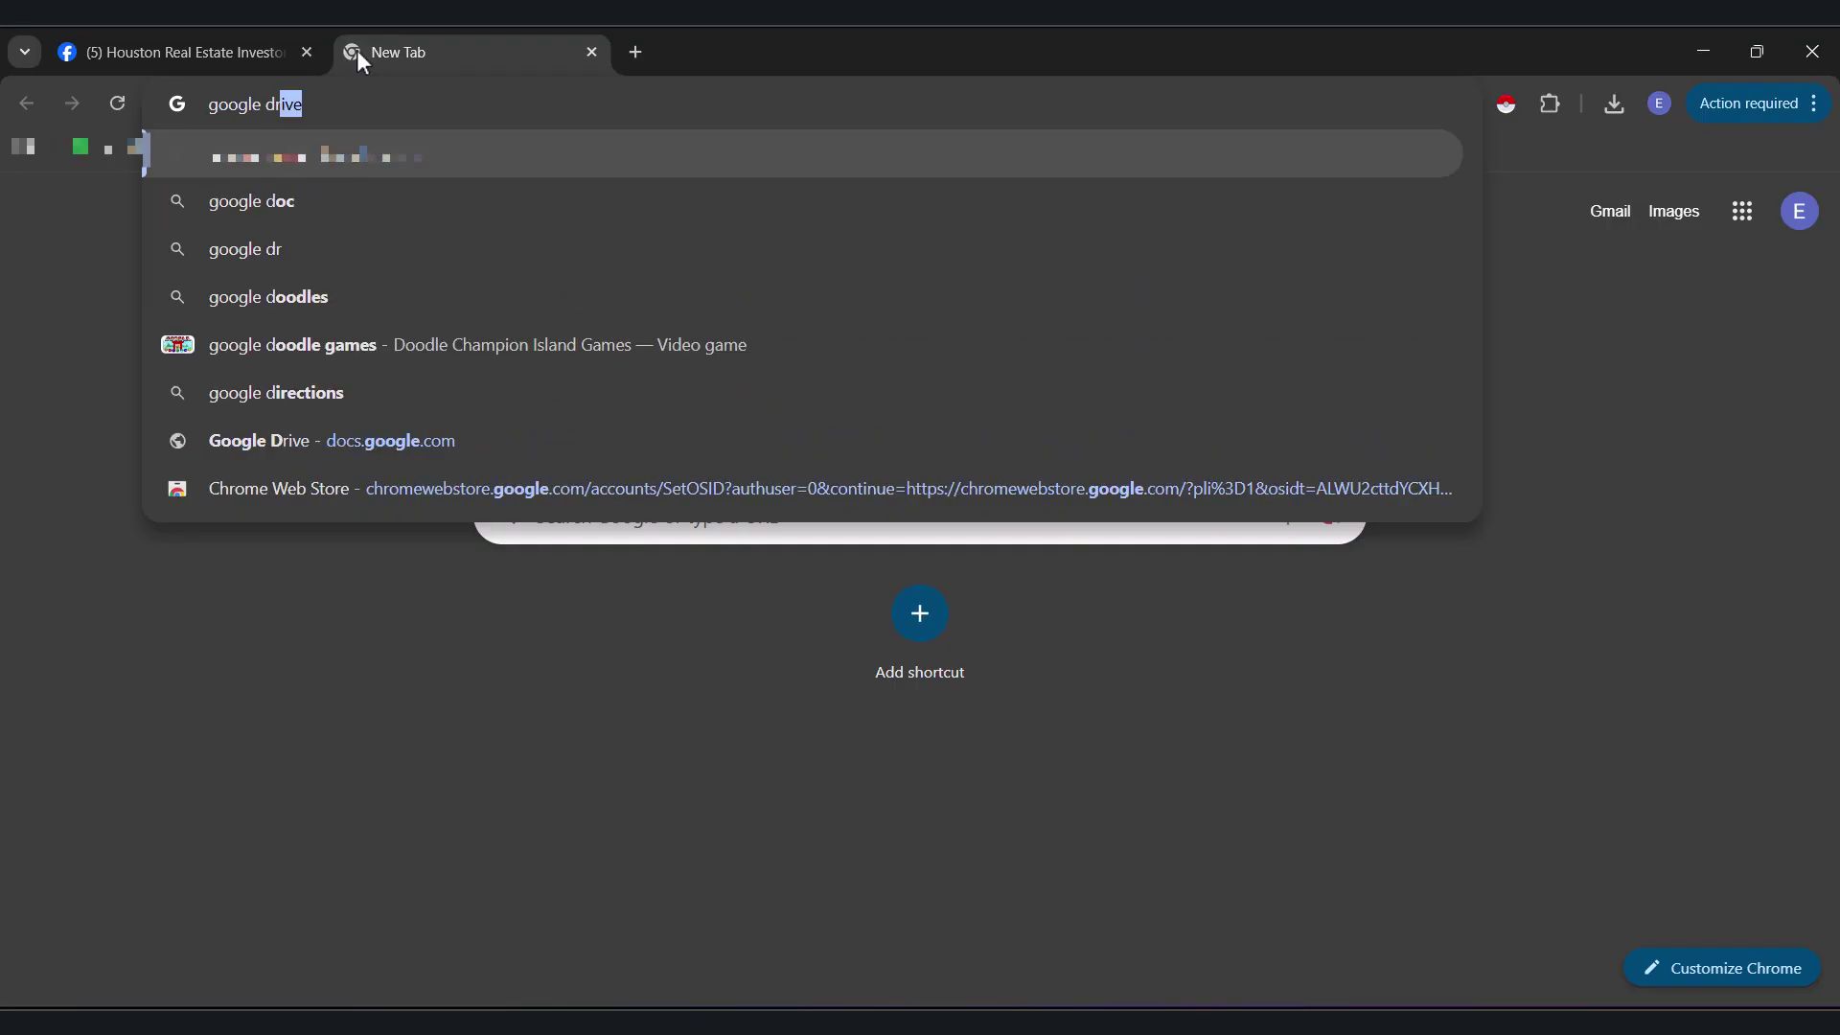
{"action": "key", "text": "Return"}
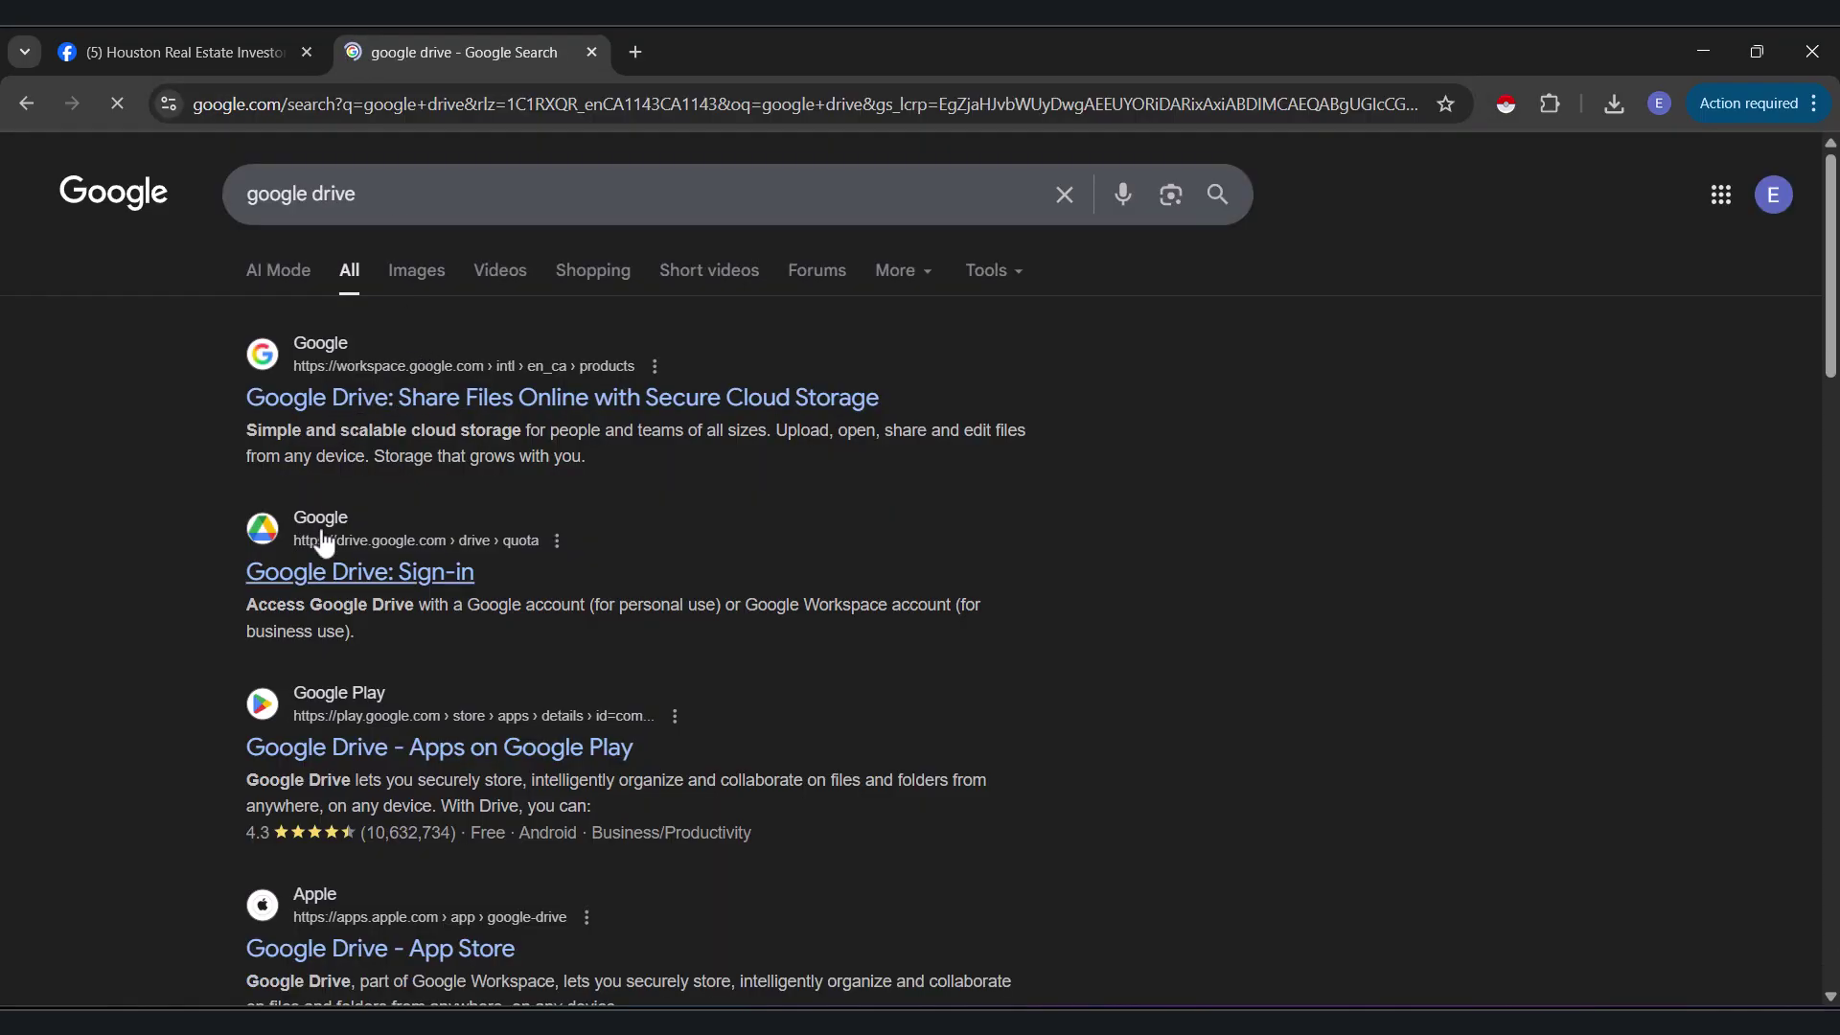
{"action": "left_click", "coordinate": [317, 575]}
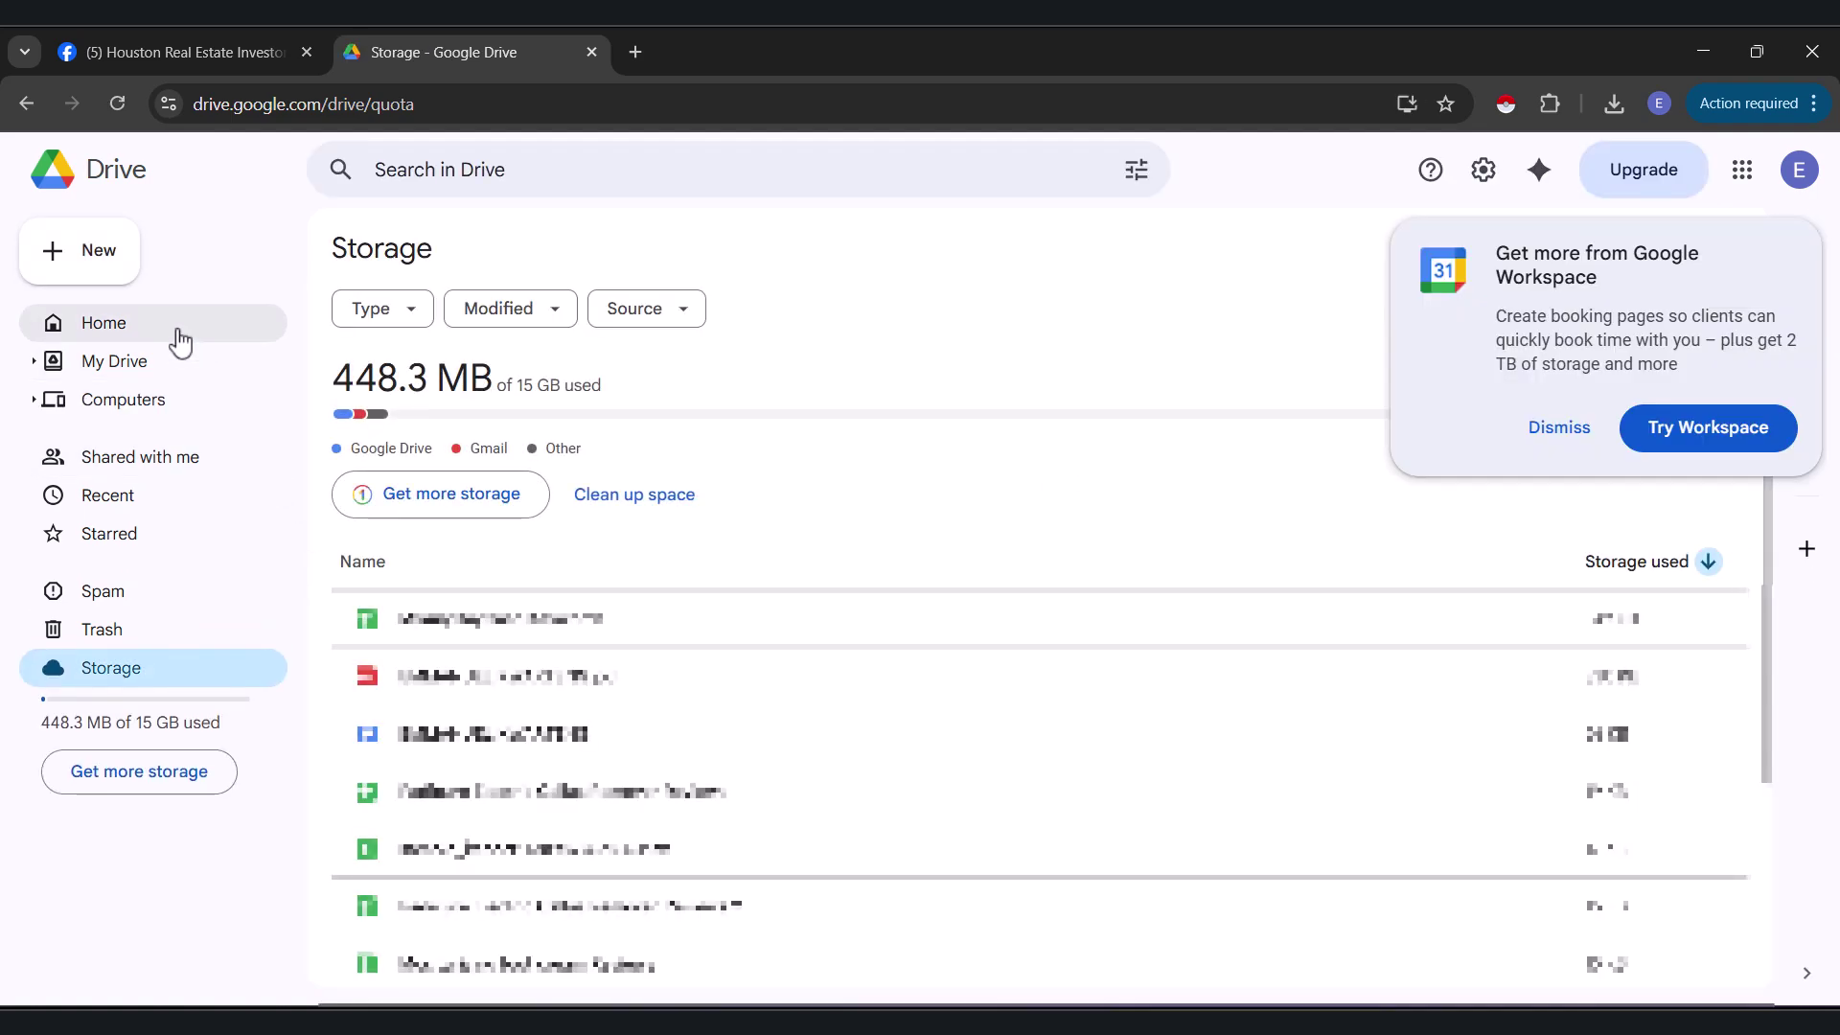
Step: Create and open a new Drive folder named 'Facebook Leads'
{"action": "left_click", "coordinate": [117, 281]}
{"action": "left_click", "coordinate": [144, 247]}
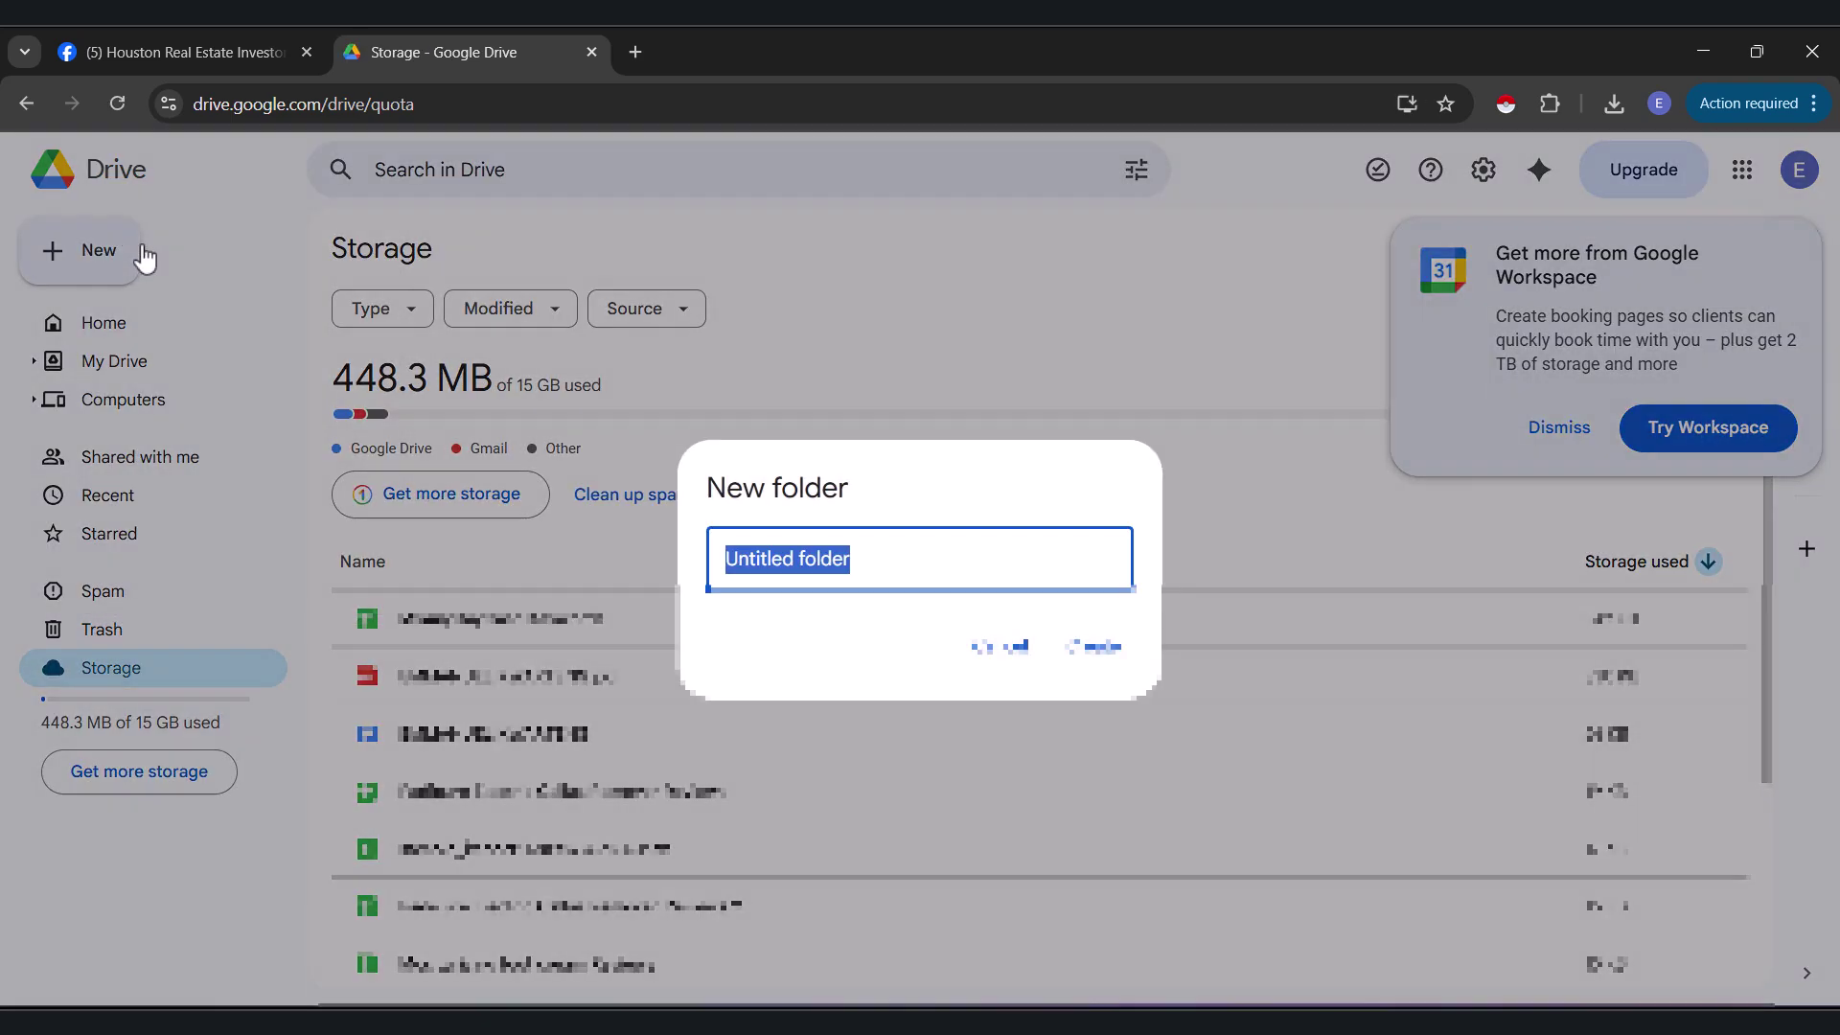
{"action": "type", "text": "Face"}
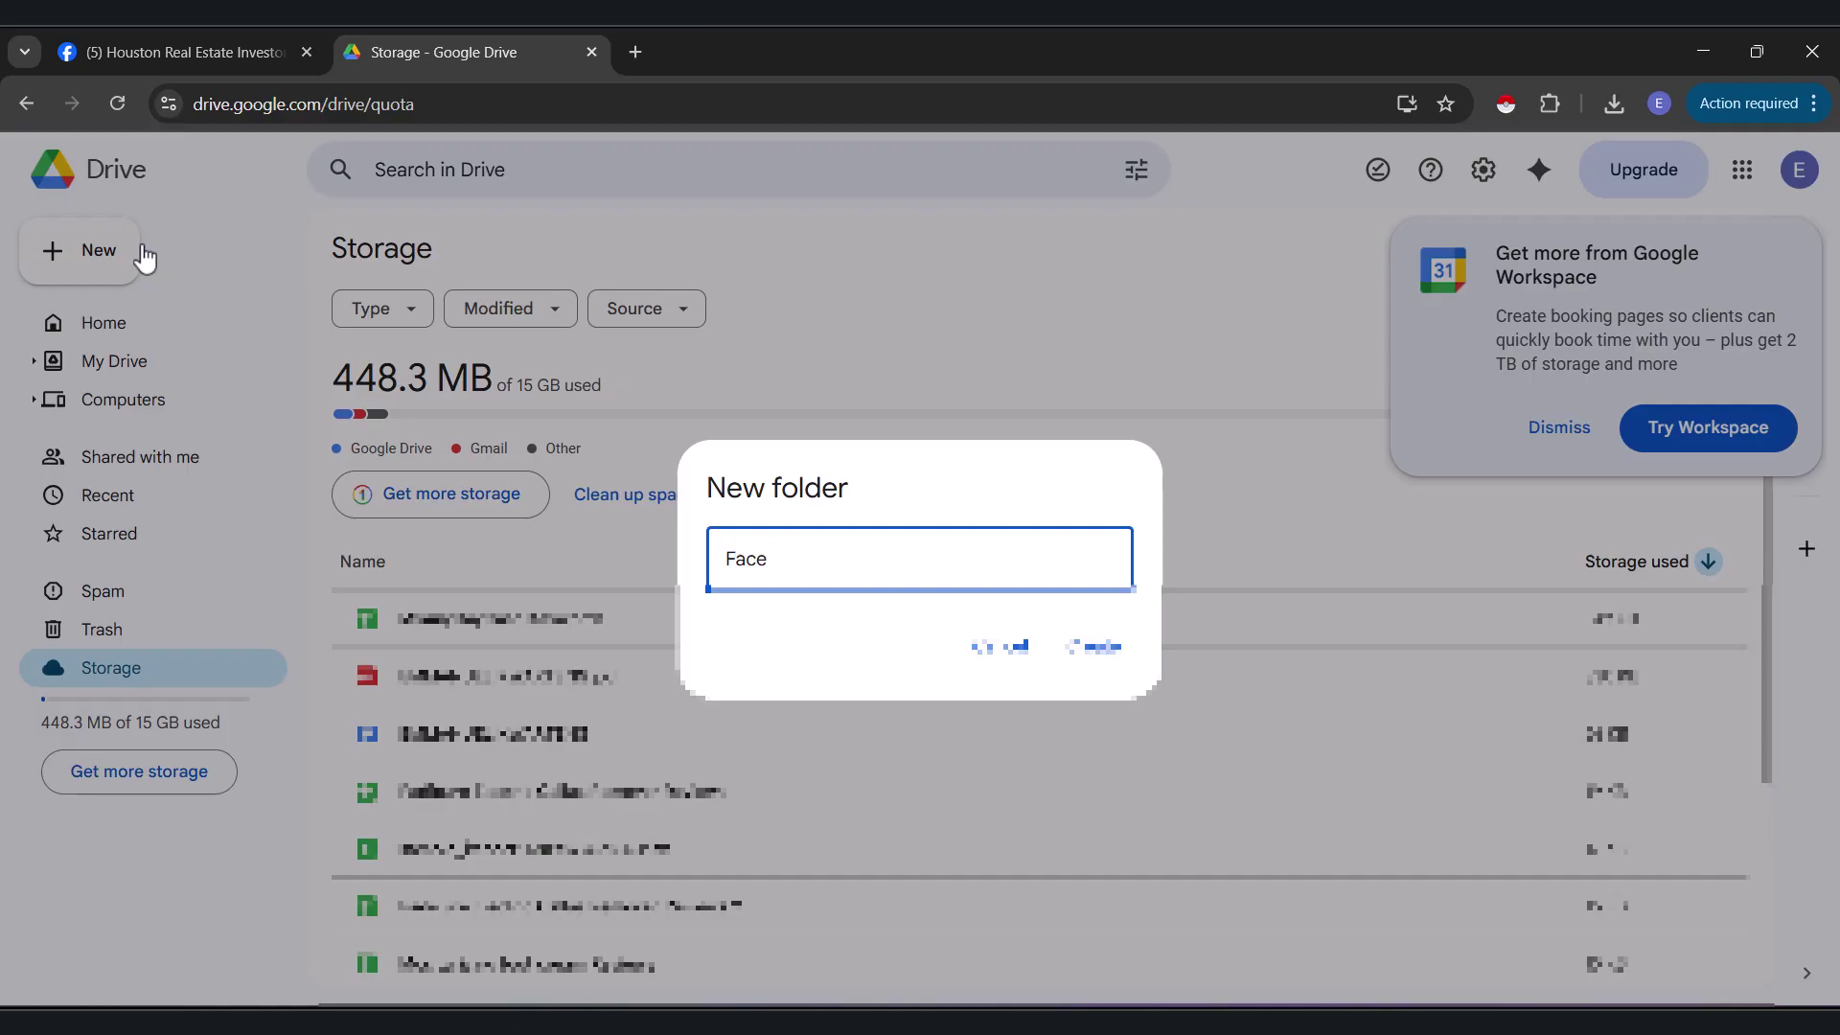
{"action": "type", "text": "book Leads"}
{"action": "left_click", "coordinate": [1091, 646]}
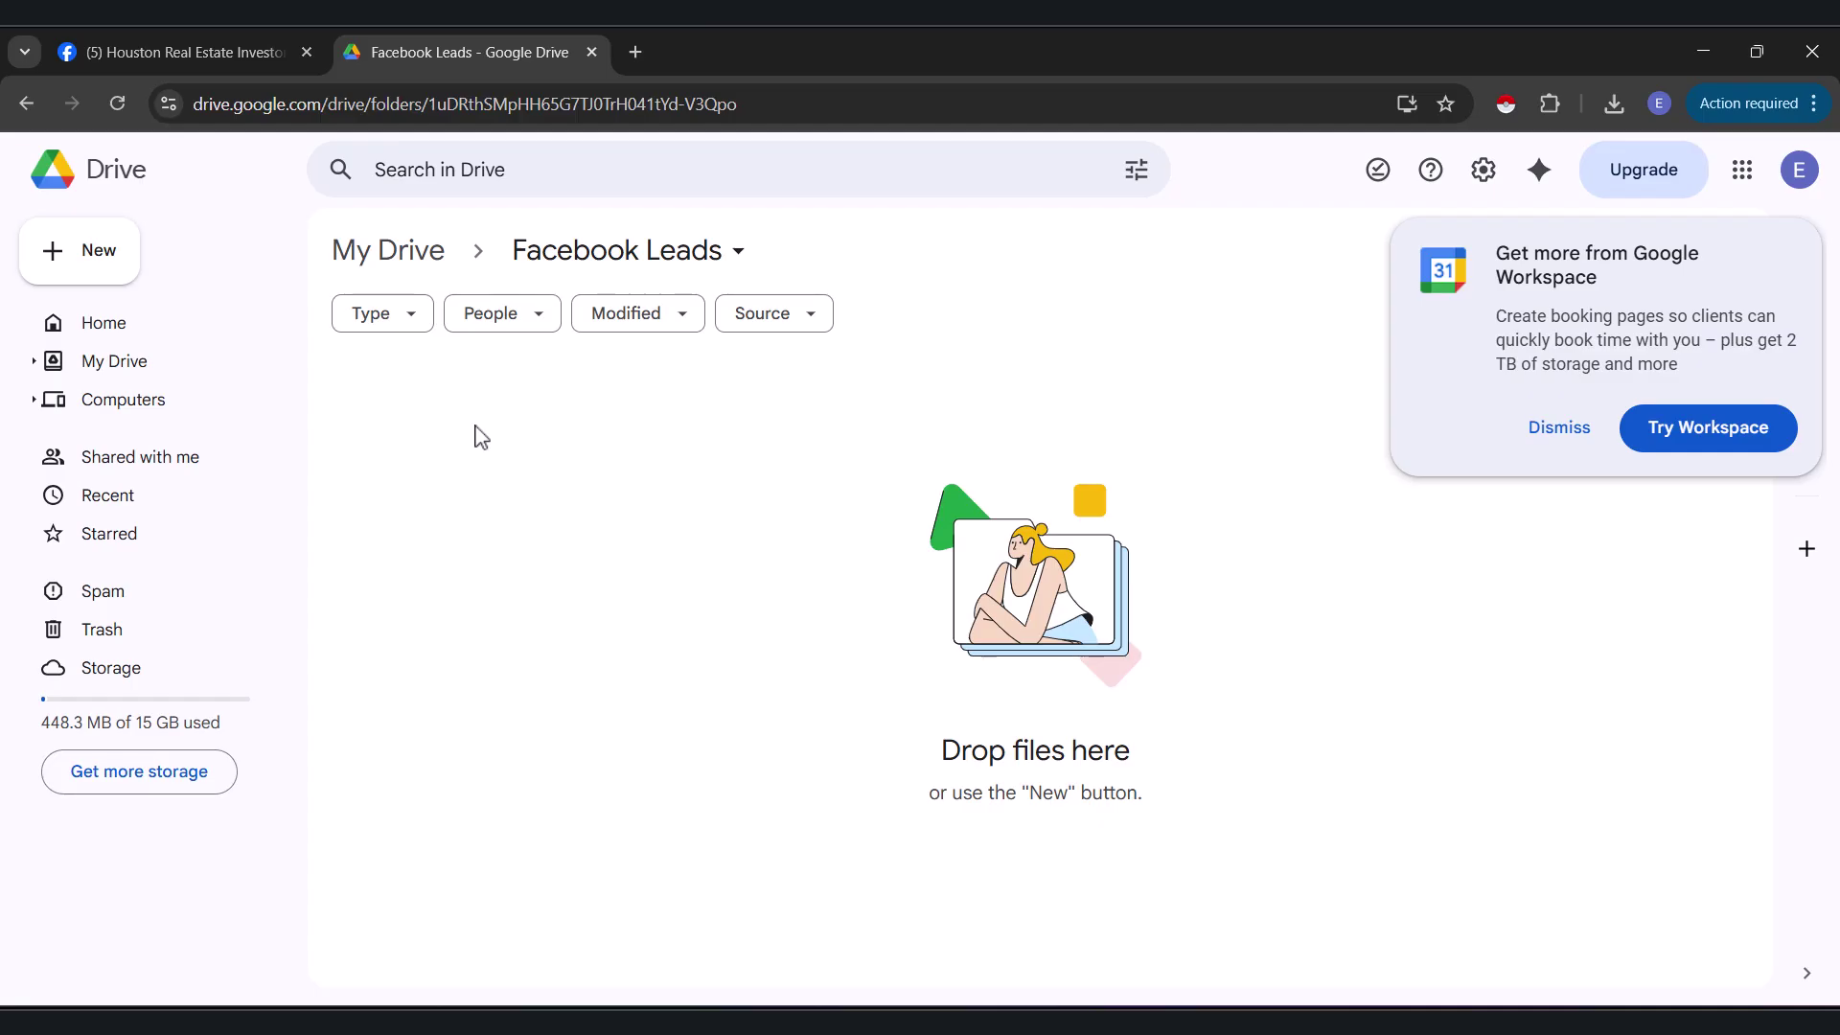
Step: Upload facebook.csv into Facebook Leads and rename it 'Real Estate Investors Florida'
{"action": "left_click", "coordinate": [107, 268]}
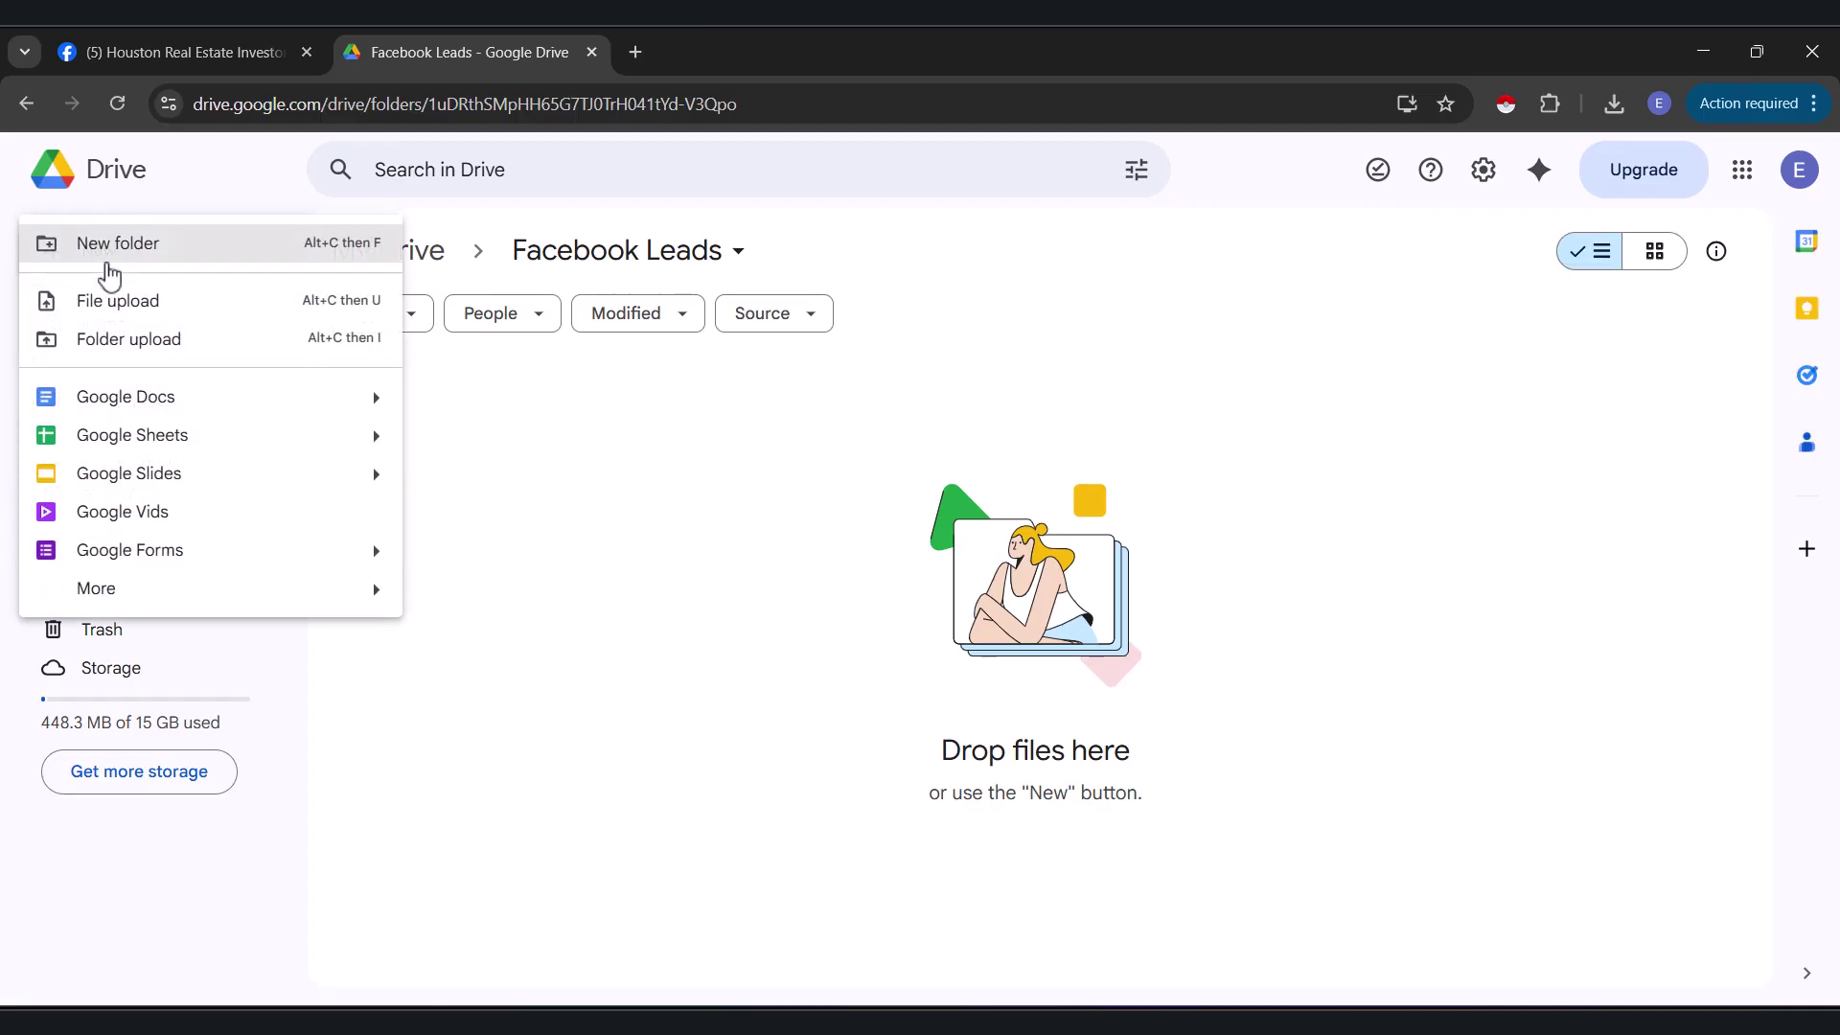
{"action": "left_click", "coordinate": [106, 303]}
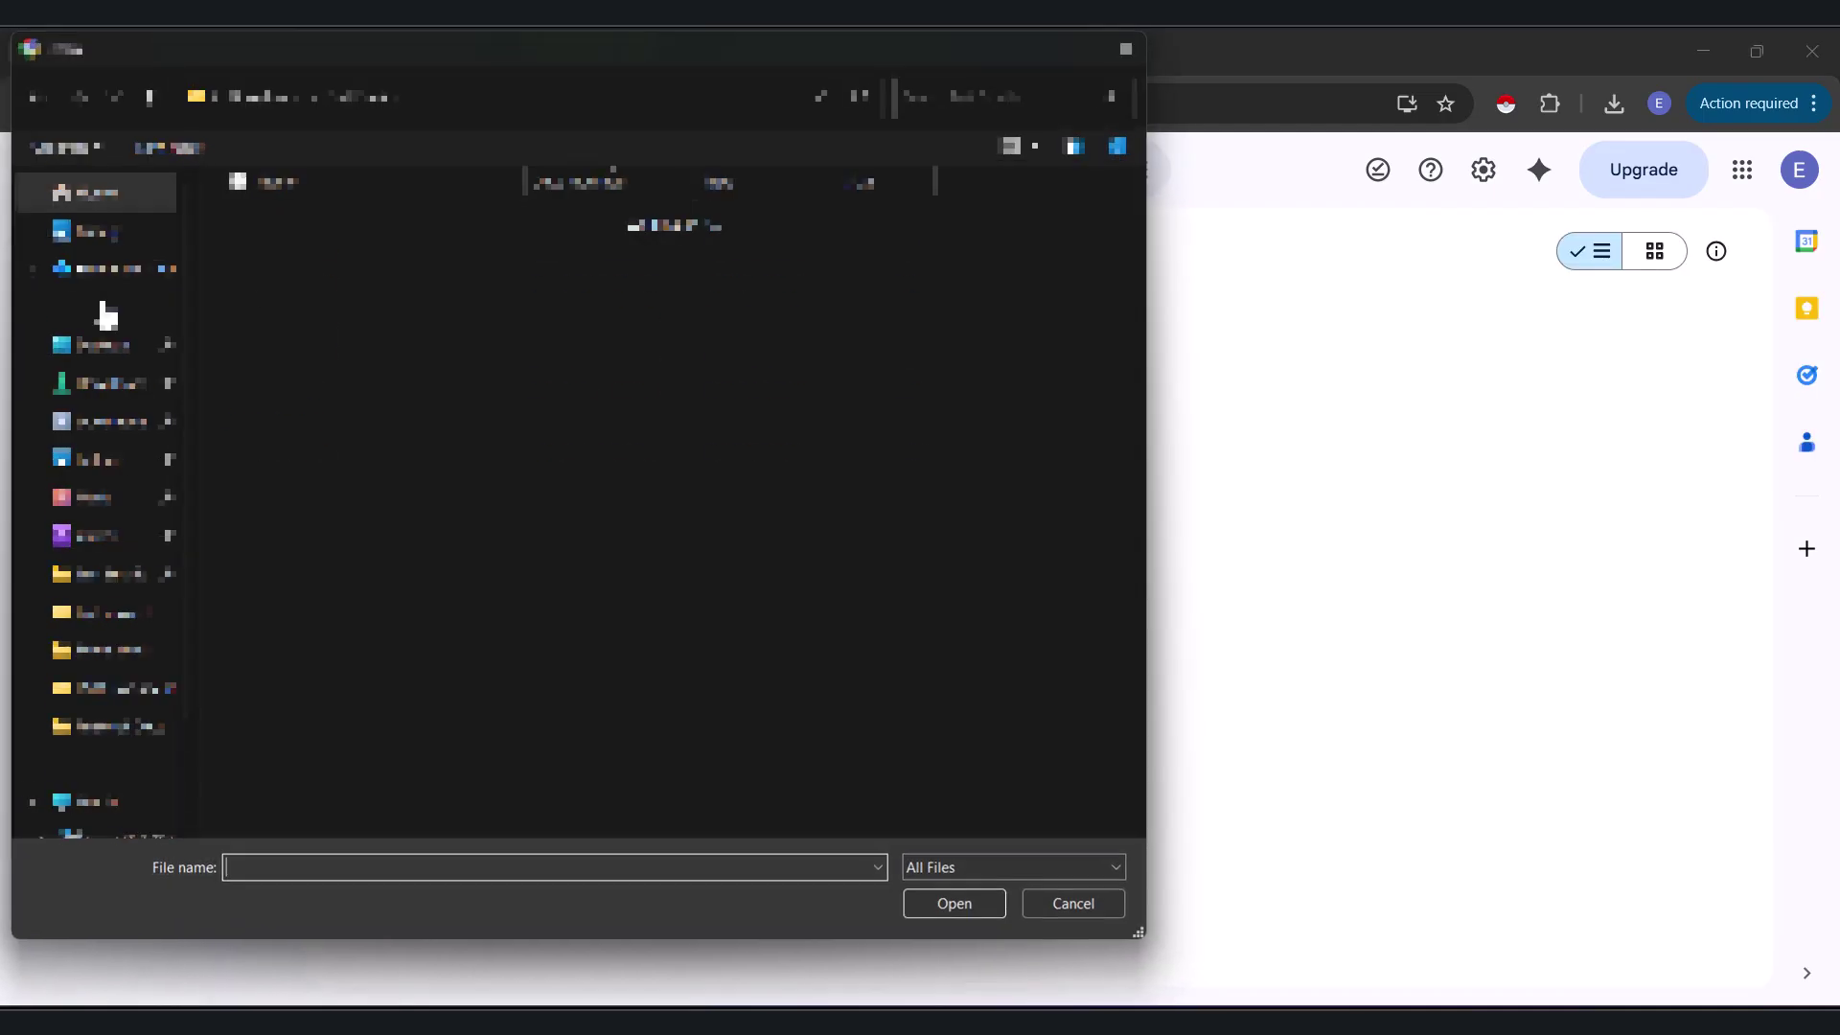
{"action": "left_click", "coordinate": [106, 386]}
{"action": "double_click", "coordinate": [285, 309]}
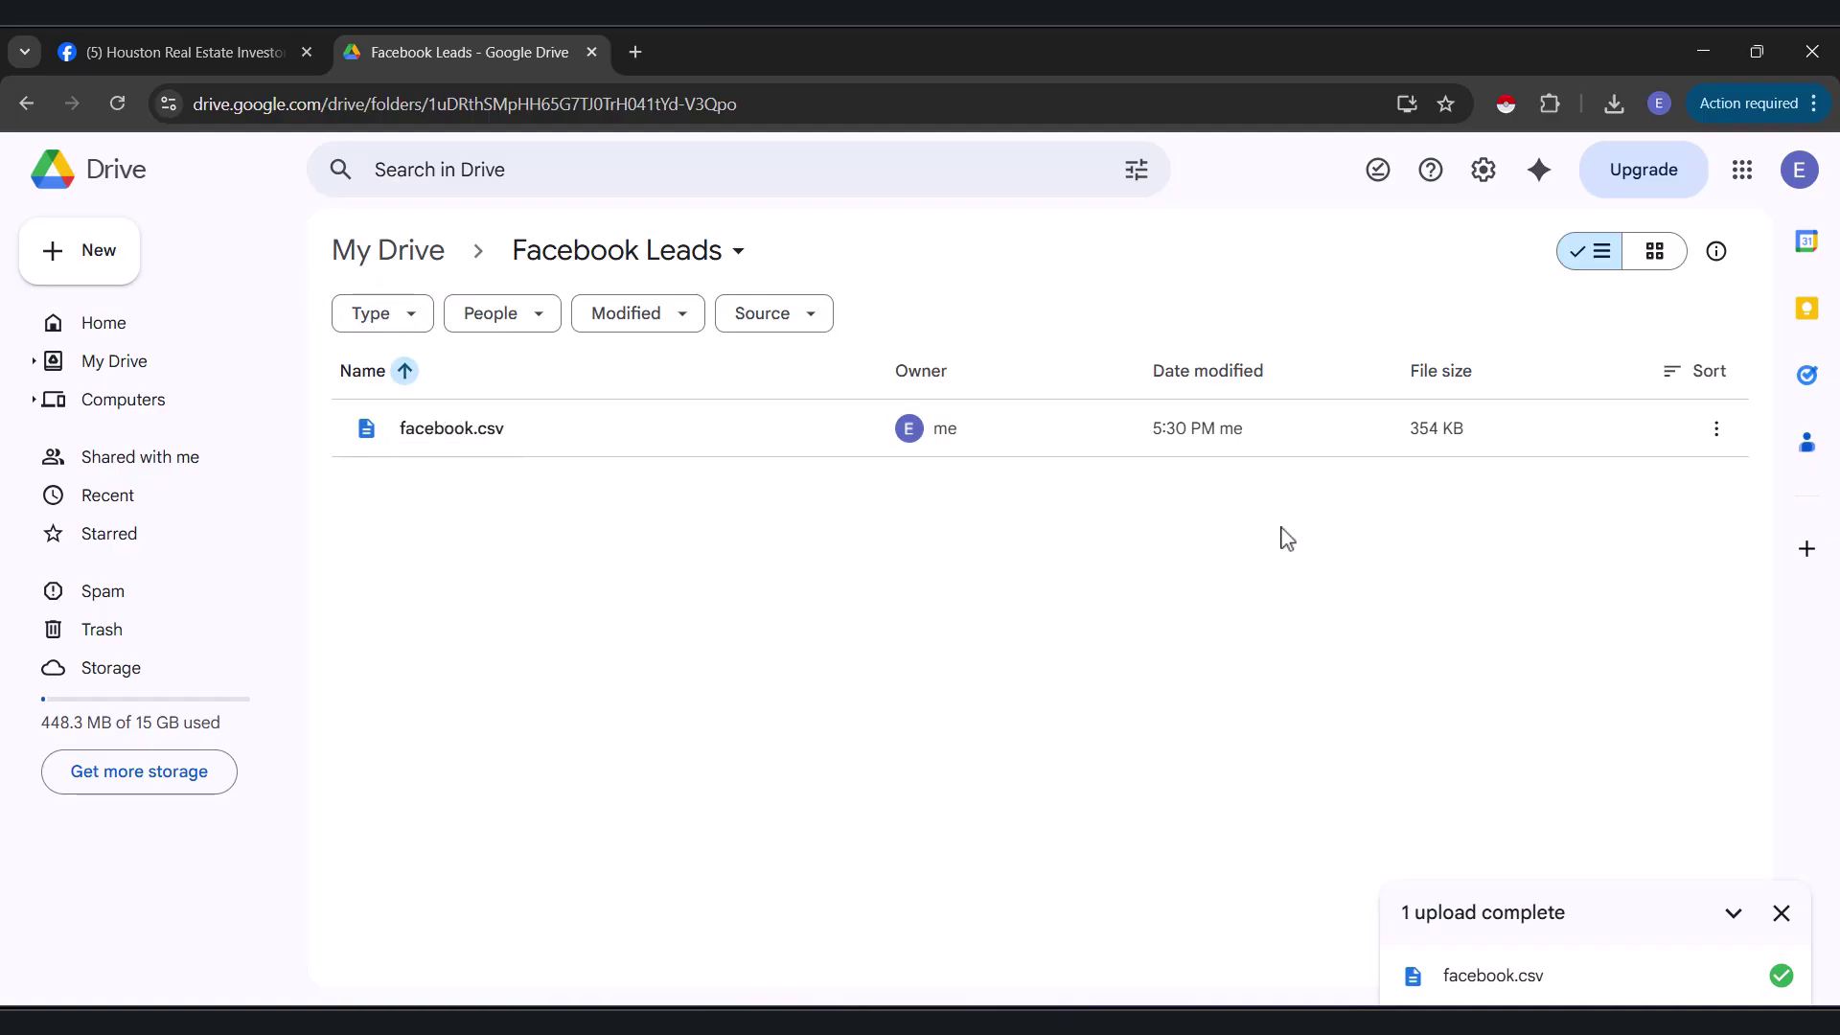
{"action": "left_click", "coordinate": [1629, 428]}
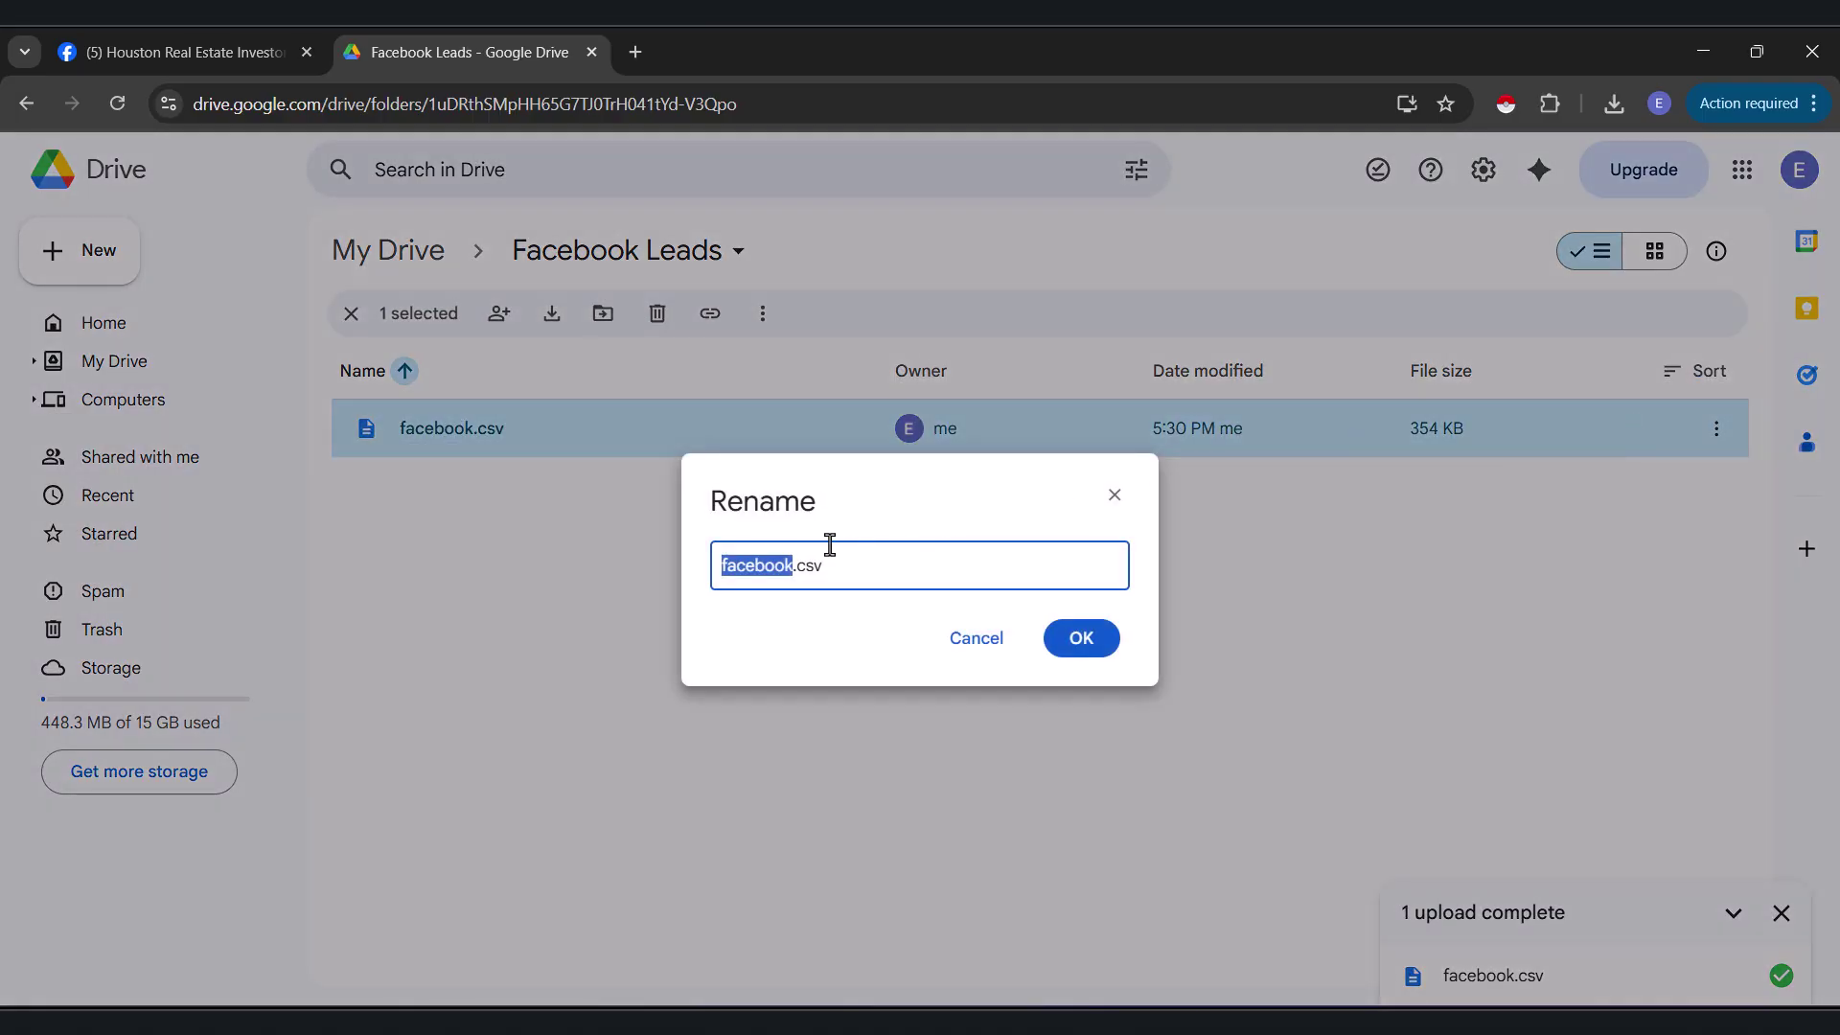
{"action": "type", "text": "Real Estate Investors"}
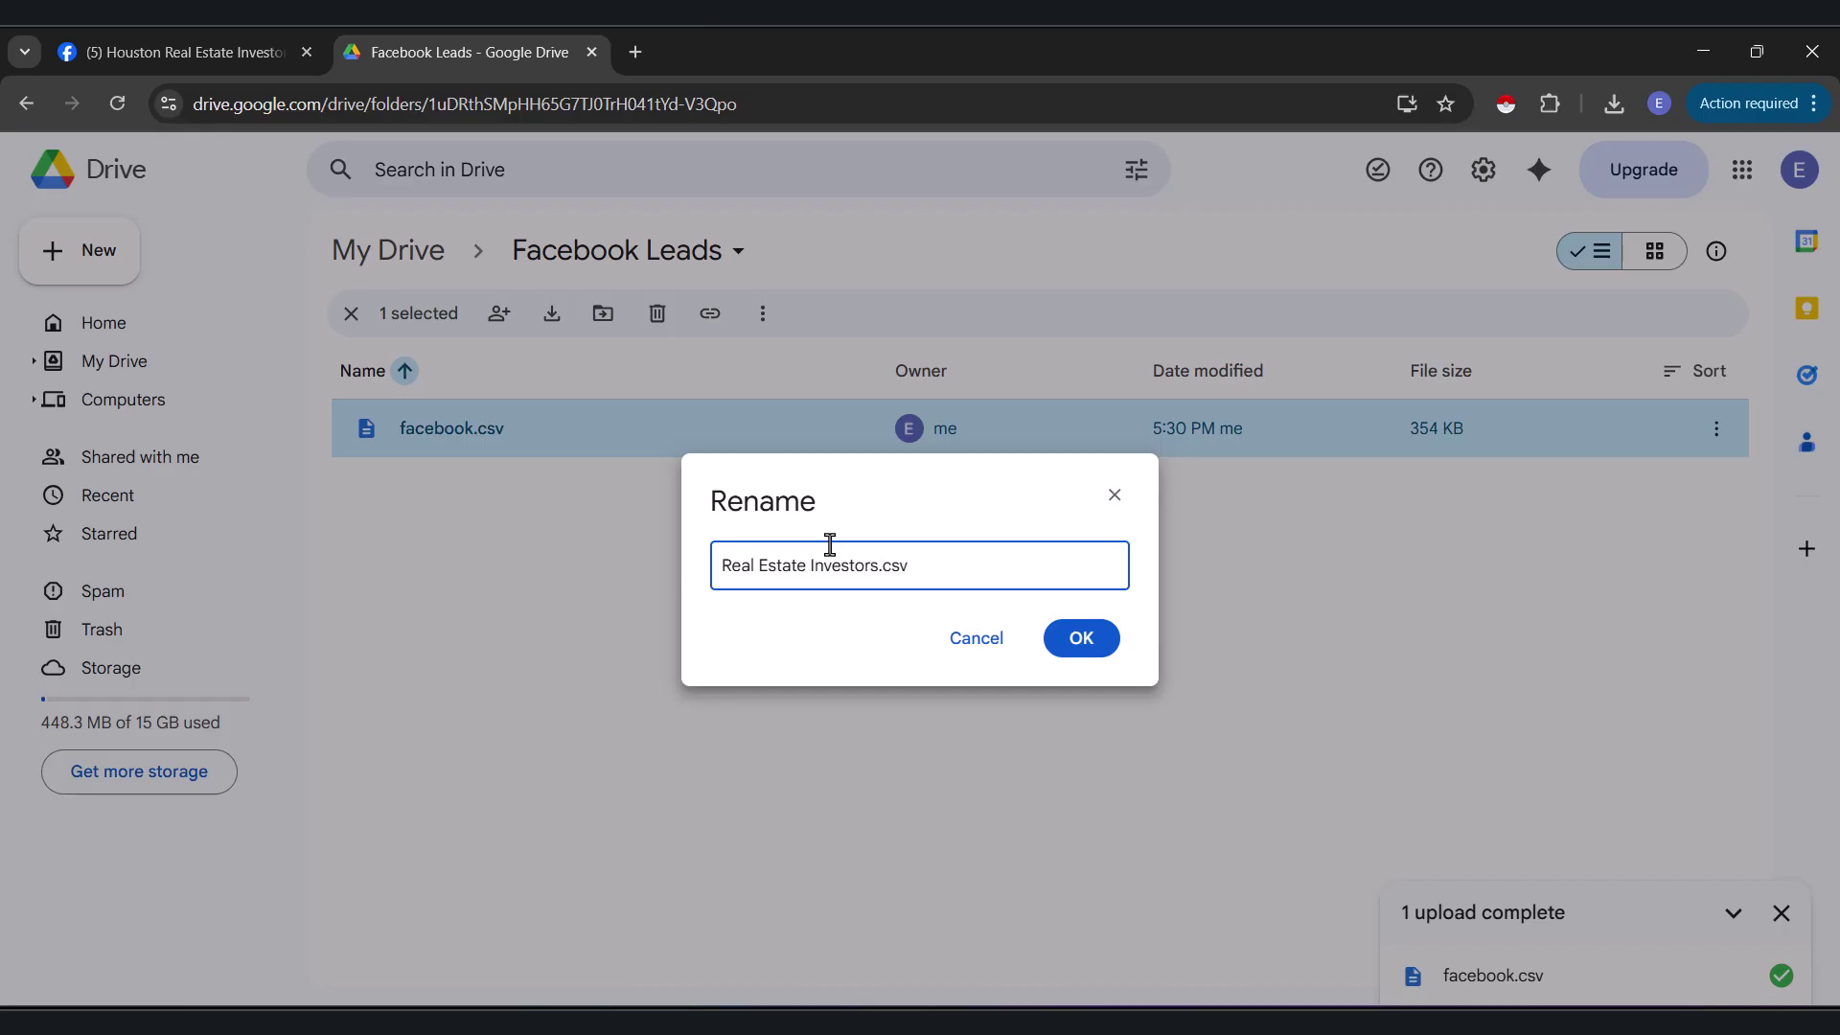
{"action": "type", "text": " Florida"}
Step: Confirm the new file name and open the CSV with Google Sheets
{"action": "left_click", "coordinate": [1086, 642]}
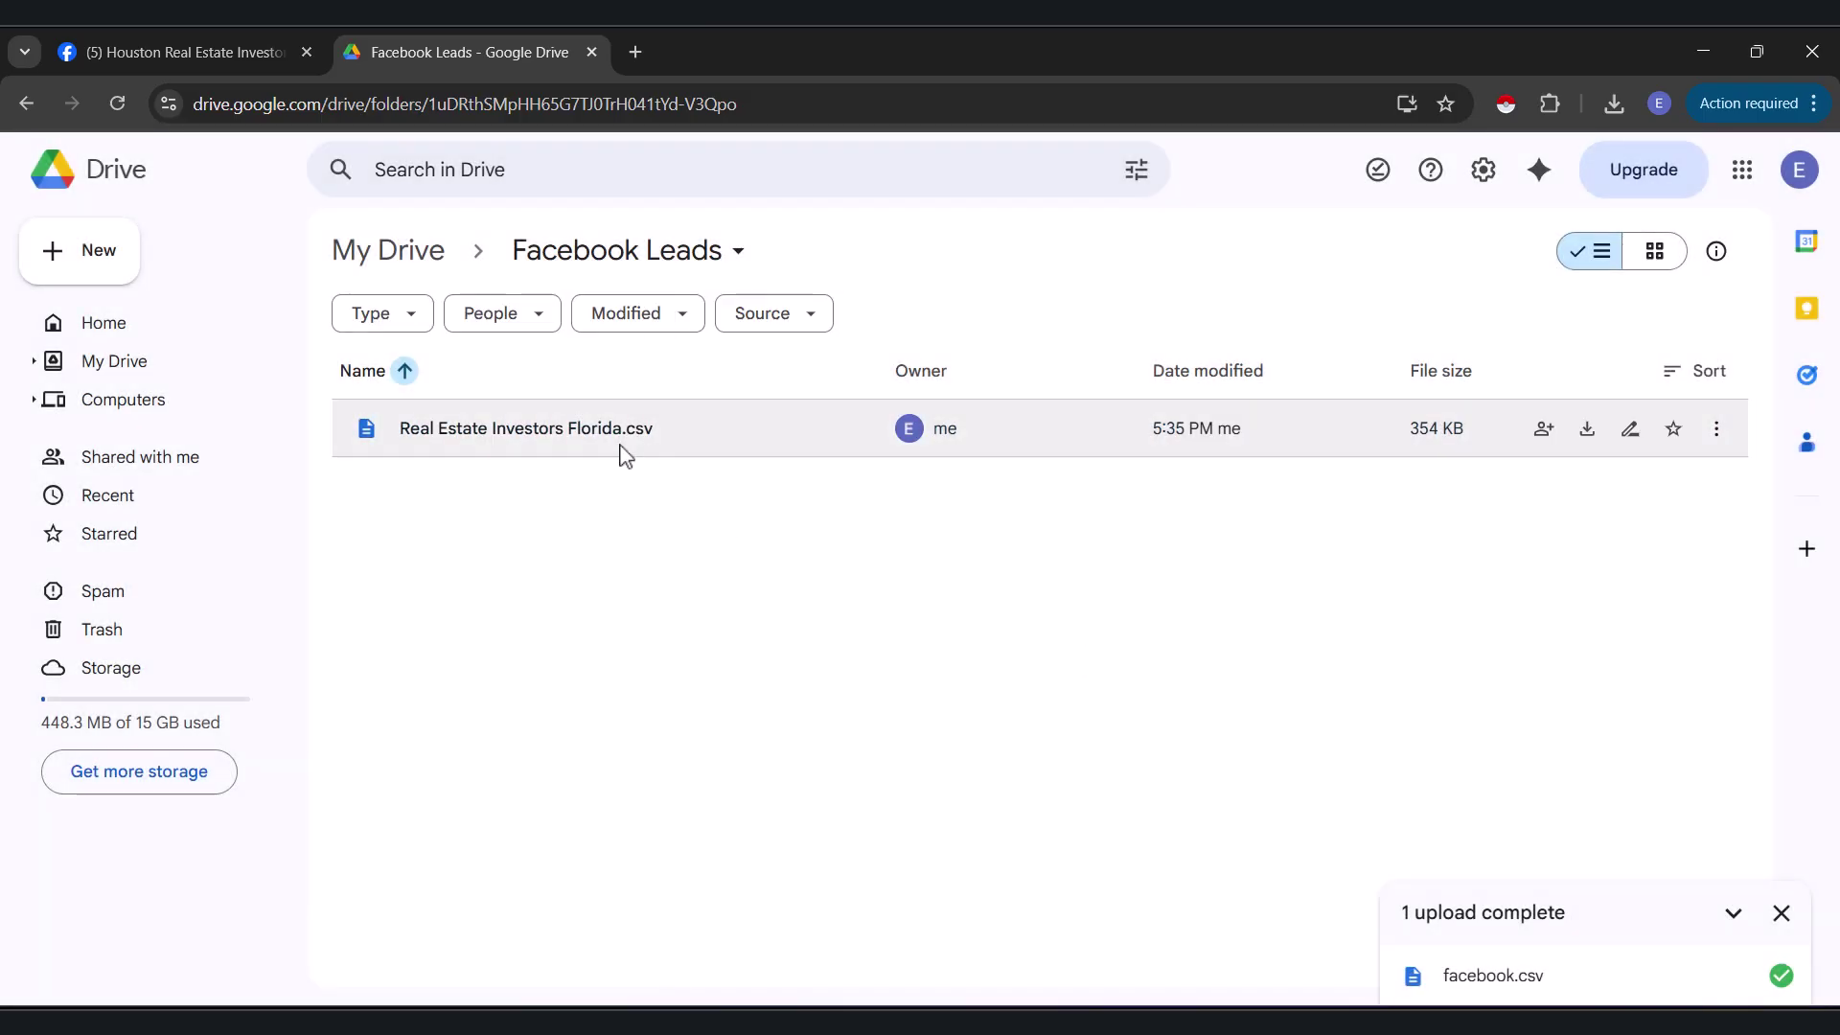
{"action": "right_click", "coordinate": [566, 431]}
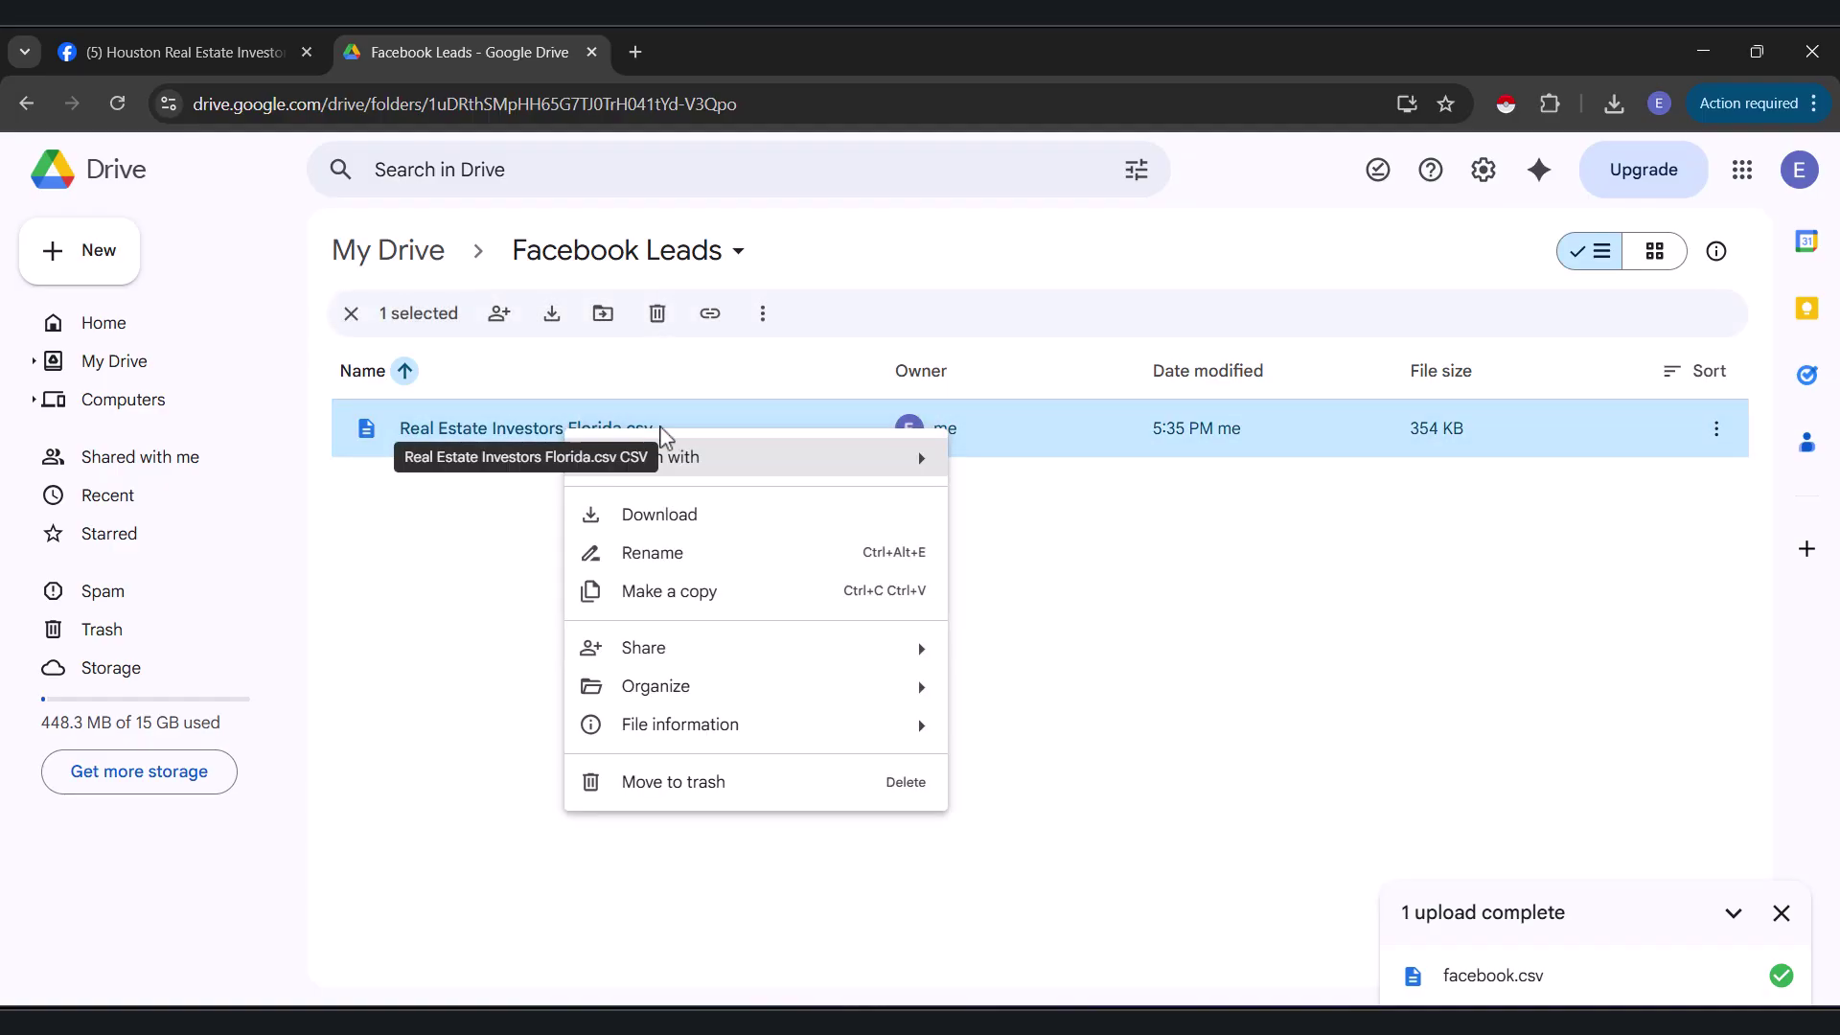
{"action": "mouse_move", "coordinate": [735, 462]}
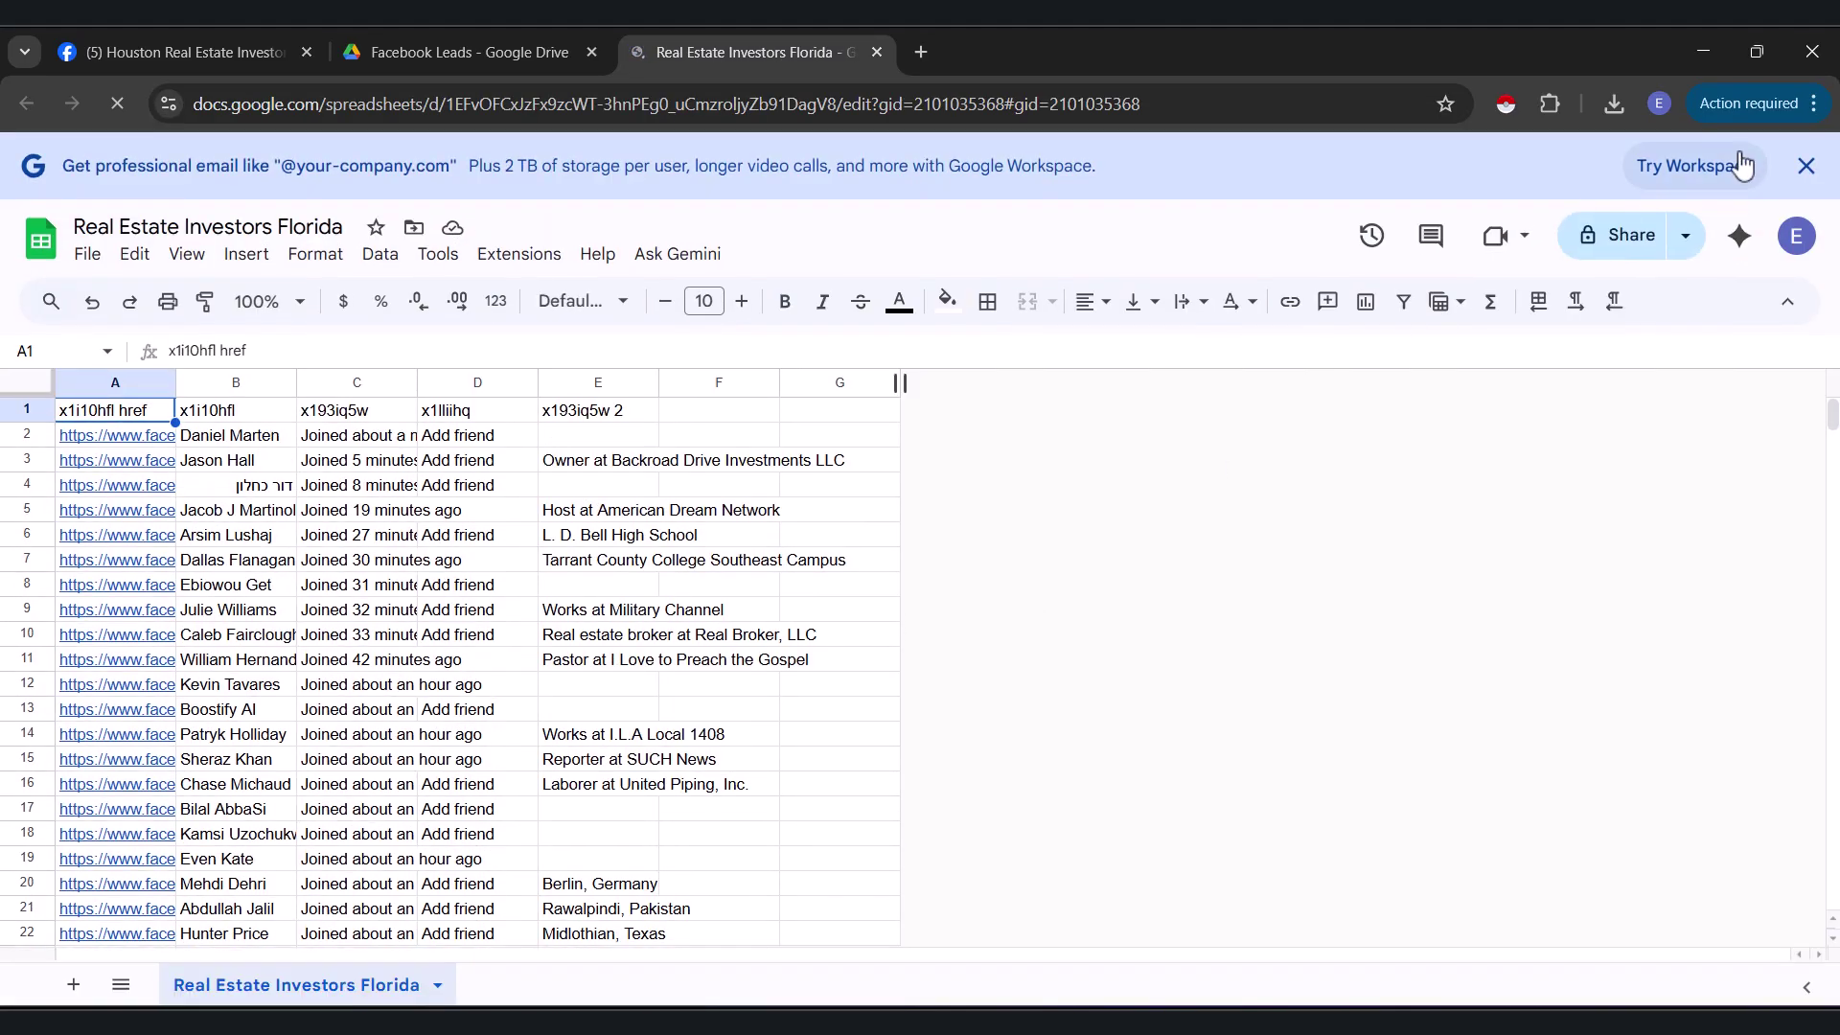
Step: Dismiss the Workspace banner and widen columns A, B and C to show links, names and join times
{"action": "left_click", "coordinate": [1806, 166]}
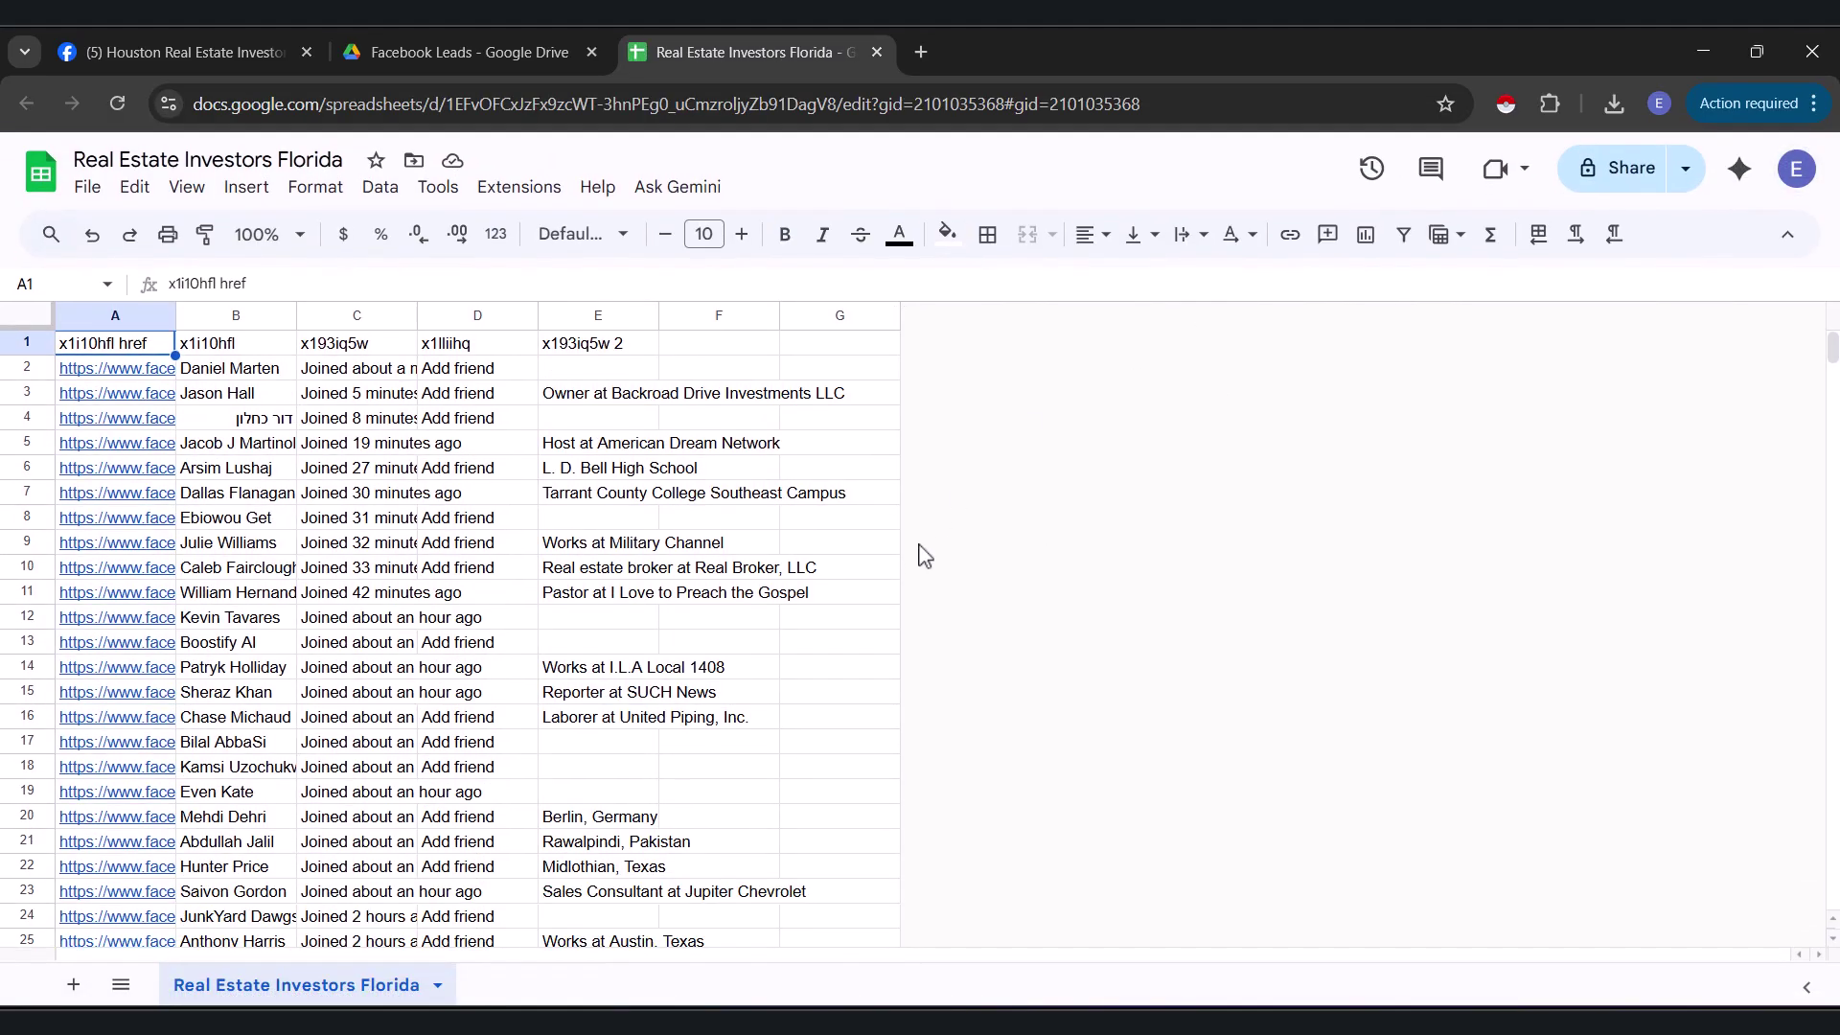
{"action": "left_click_drag", "start_coordinate": [176, 315], "coordinate": [327, 313]}
{"action": "left_click_drag", "start_coordinate": [452, 316], "coordinate": [523, 315]}
{"action": "left_click_drag", "start_coordinate": [645, 315], "coordinate": [726, 315]}
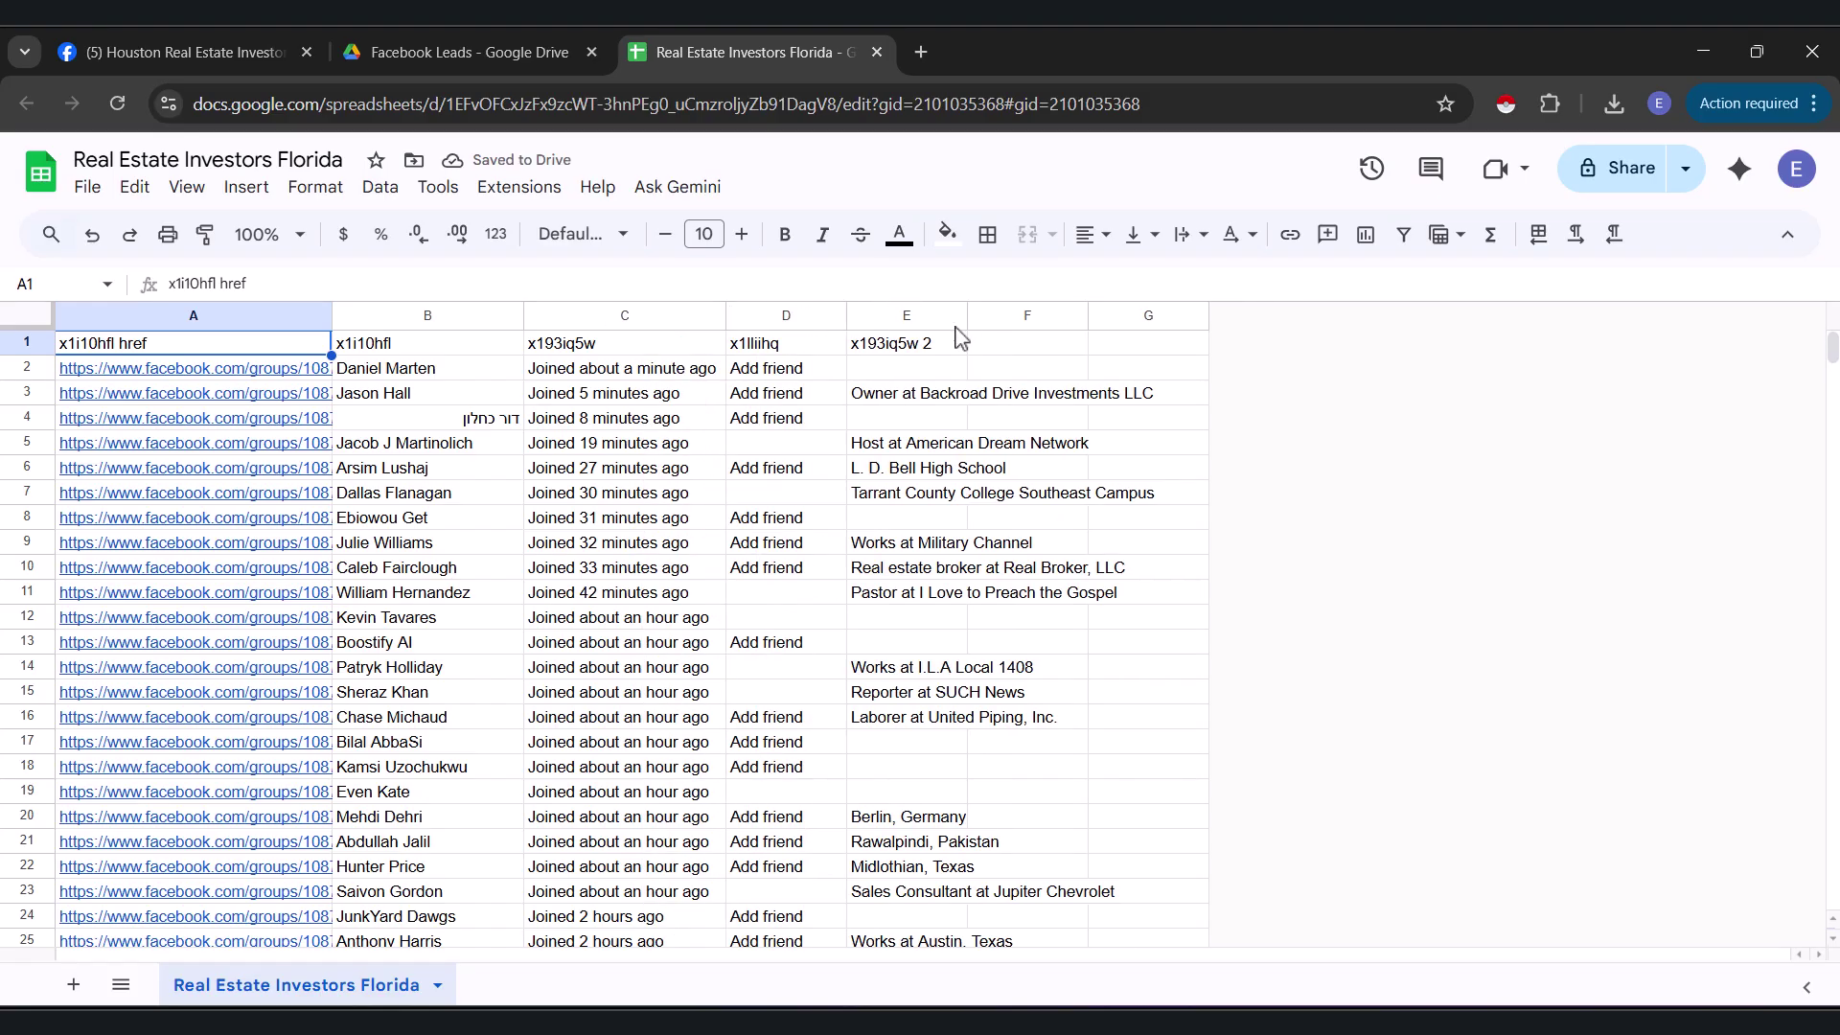
Step: Rename headers A1–C1 to Link, Name and Date Joined
{"action": "left_click", "coordinate": [1198, 395]}
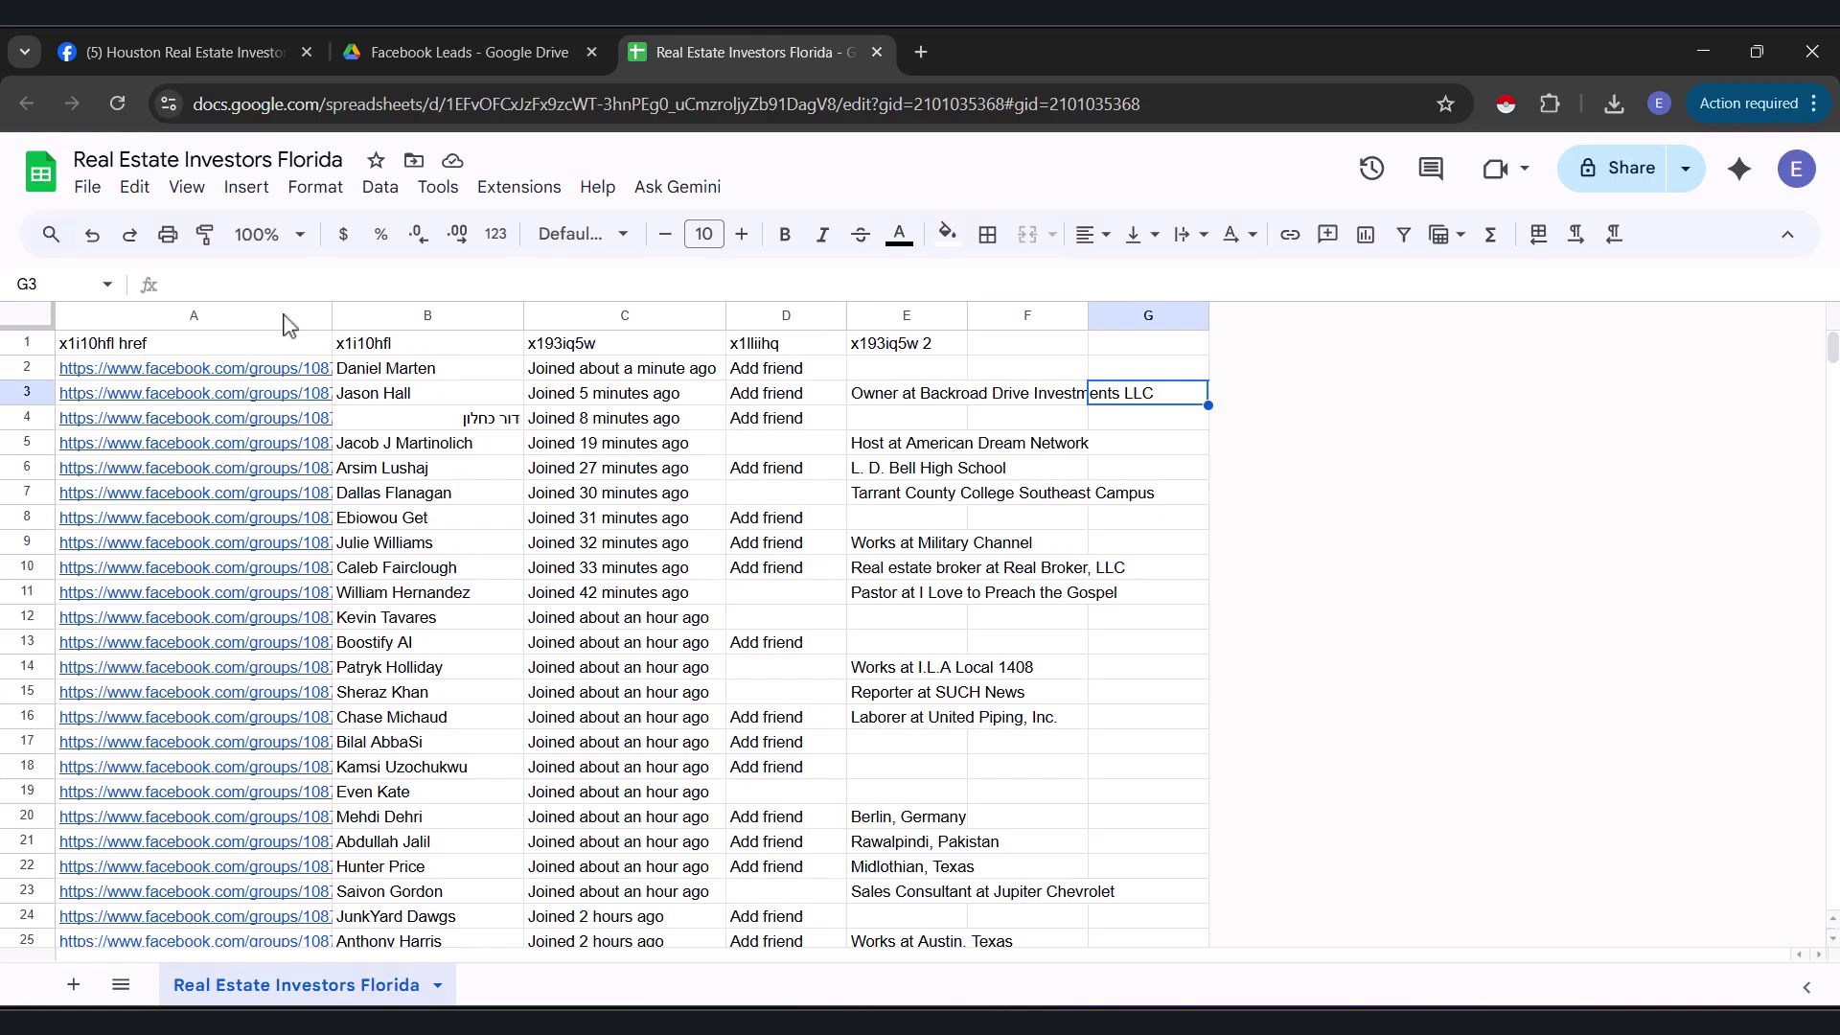
{"action": "left_click", "coordinate": [108, 351]}
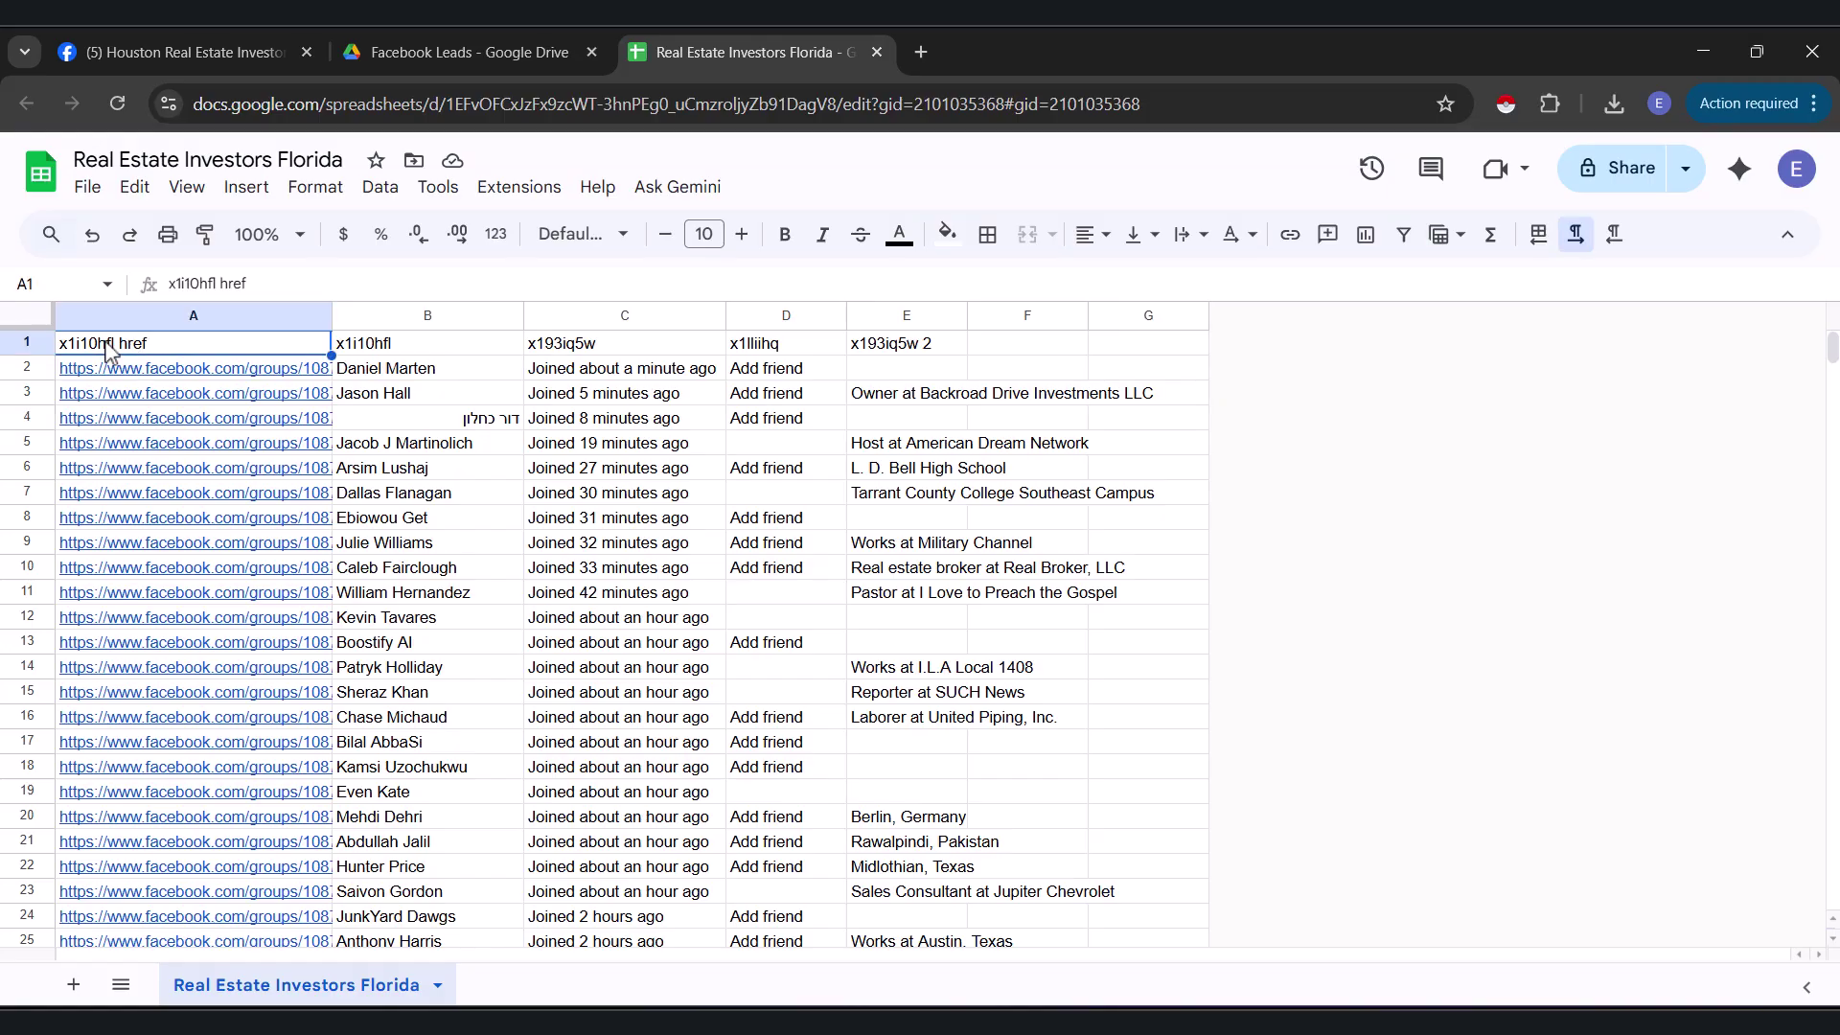
{"action": "type", "text": "Link"}
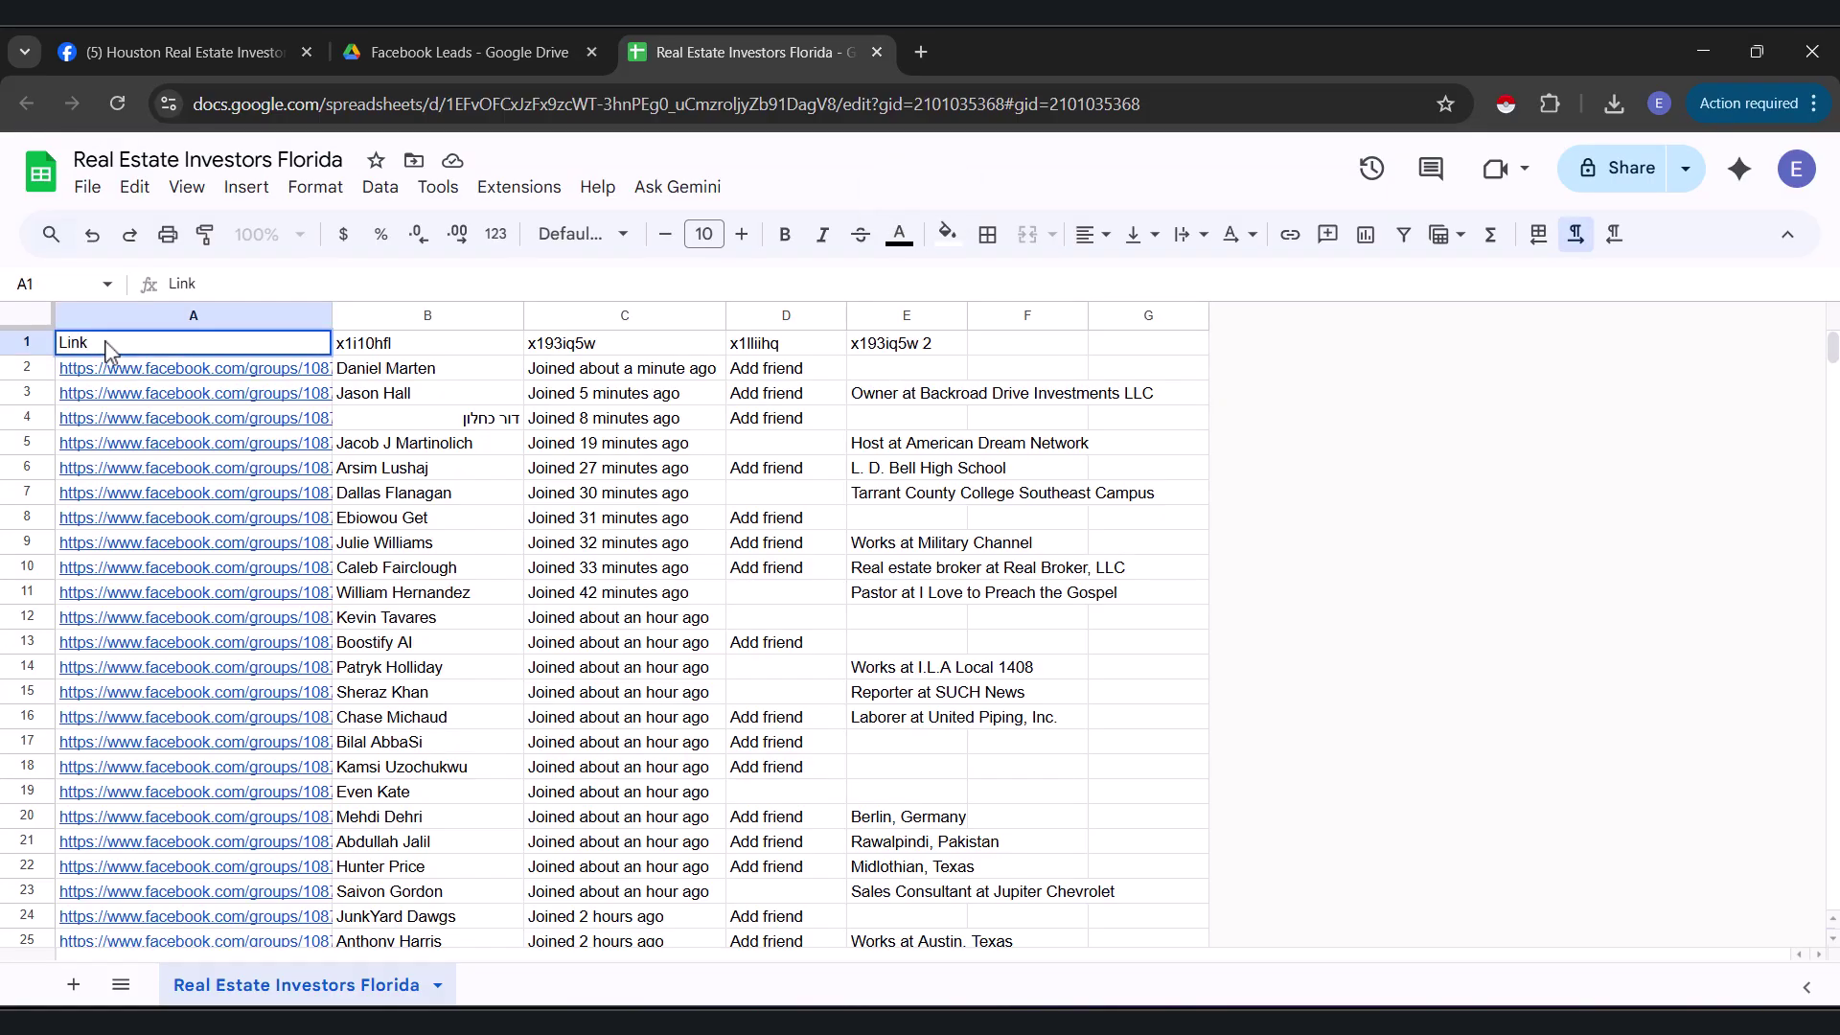
{"action": "left_click", "coordinate": [397, 352]}
{"action": "type", "text": "Name"}
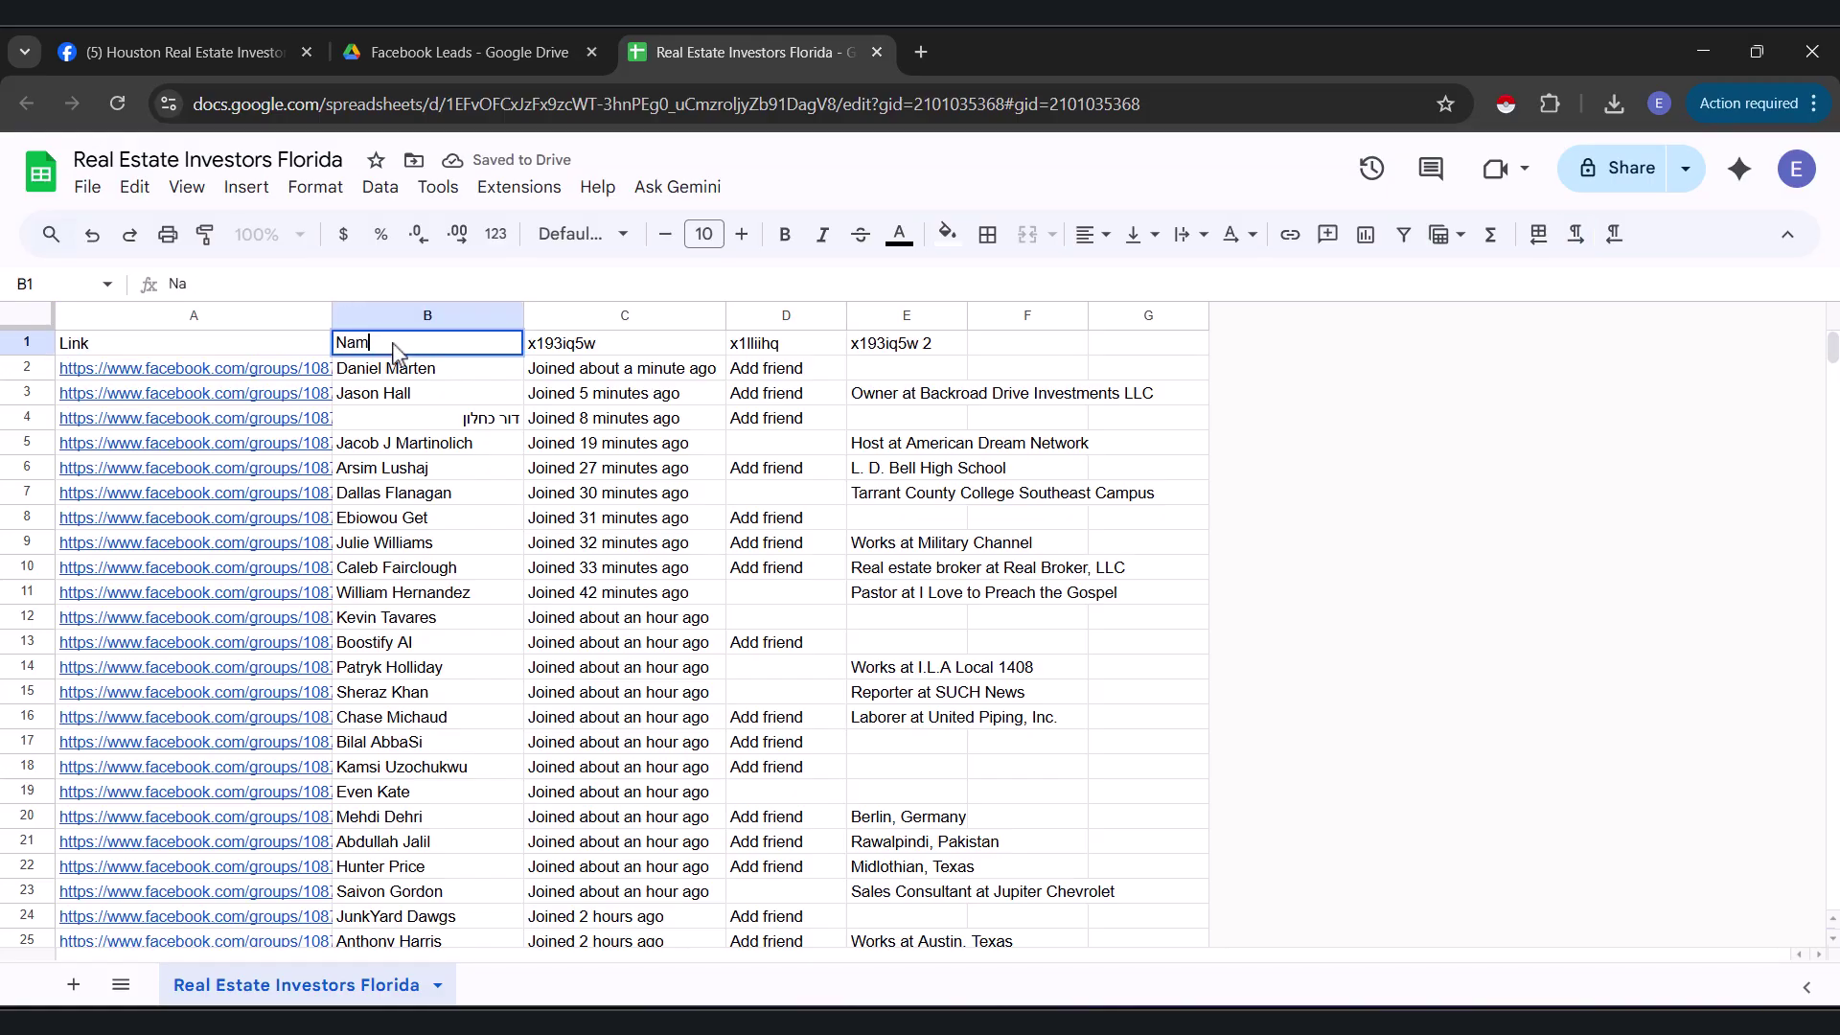
{"action": "left_click", "coordinate": [578, 347]}
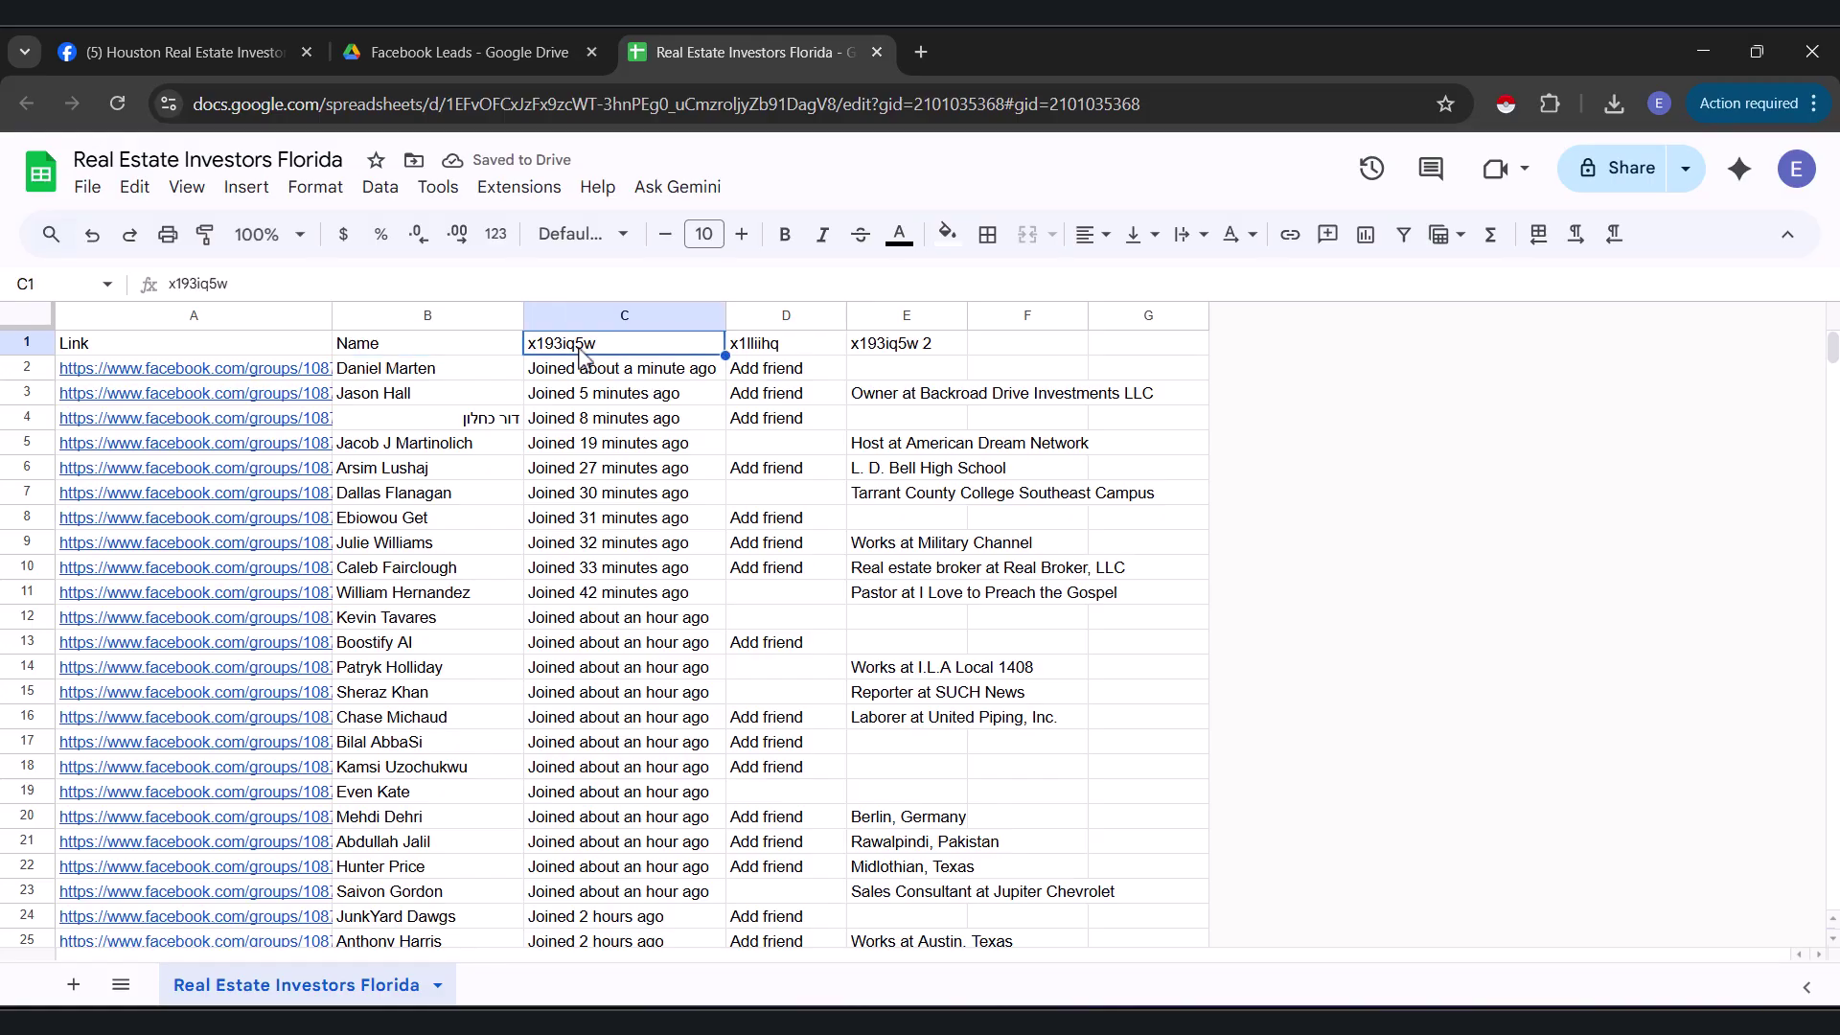
{"action": "type", "text": "Da"}
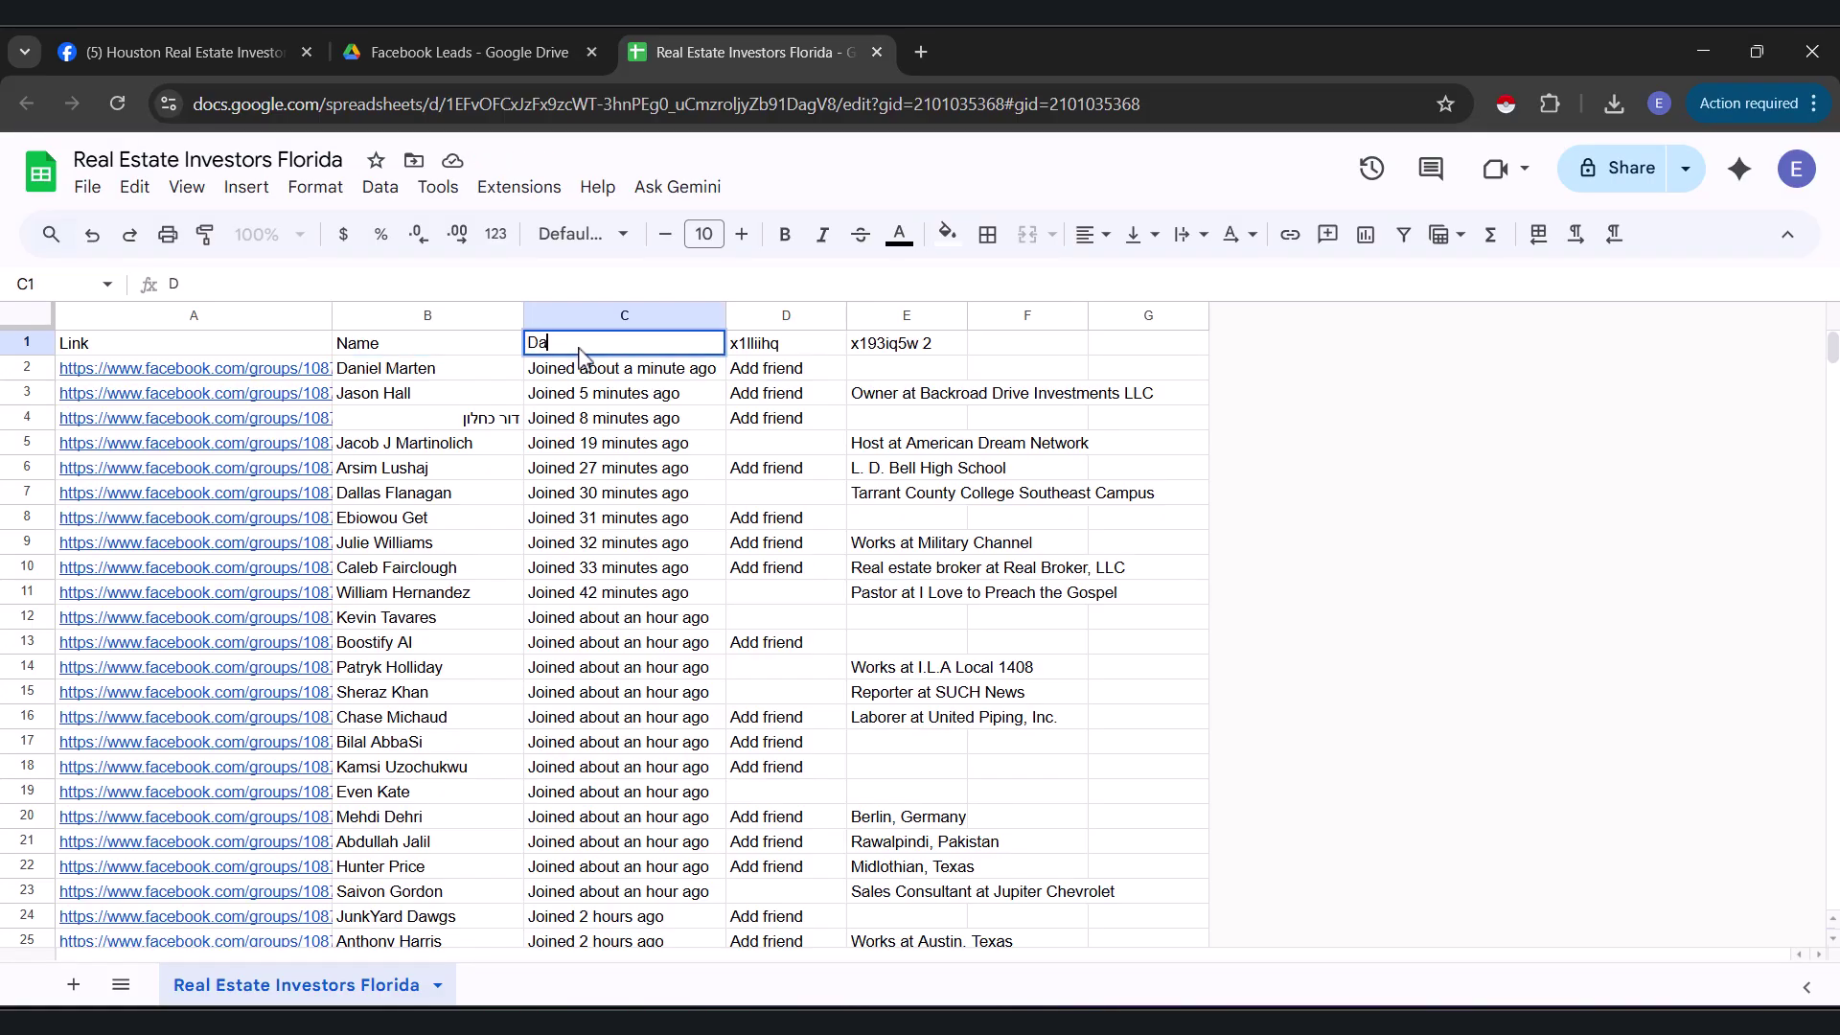
{"action": "type", "text": "te Joined"}
Step: Delete the Add friend column and rename the job-title header D1 to Description
{"action": "left_click", "coordinate": [797, 315]}
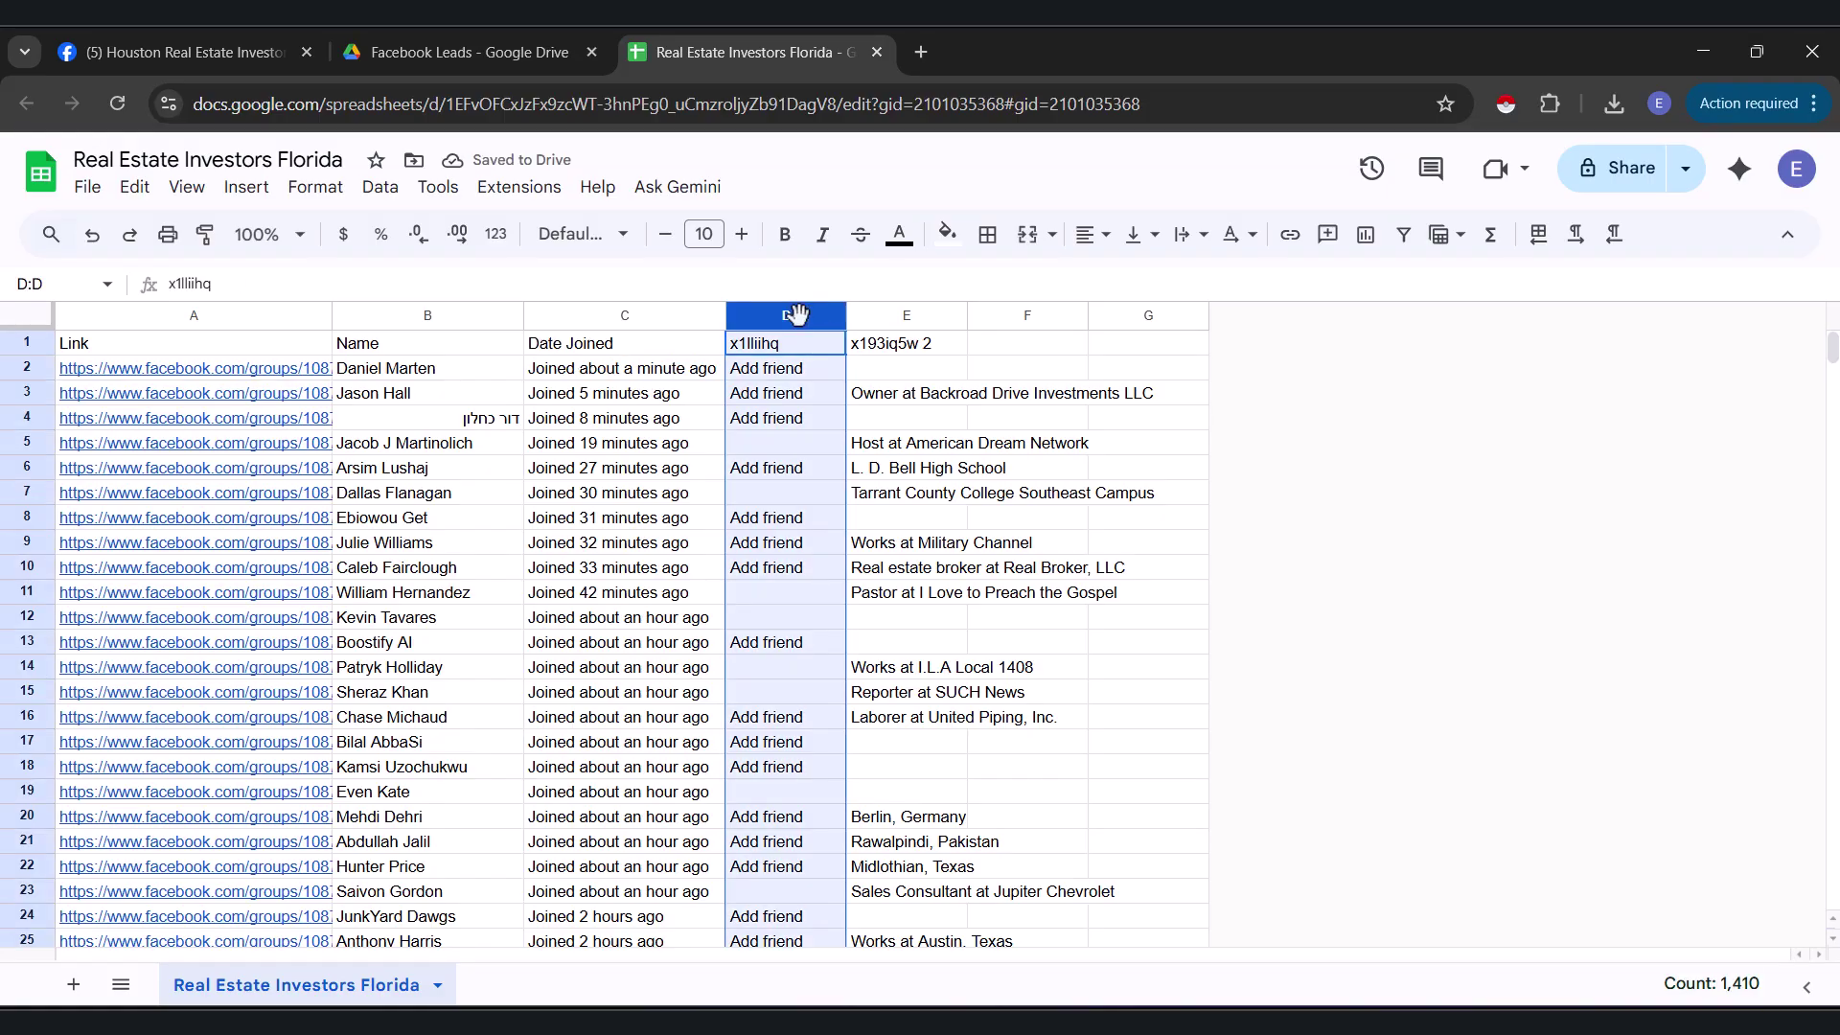
{"action": "right_click", "coordinate": [776, 316]}
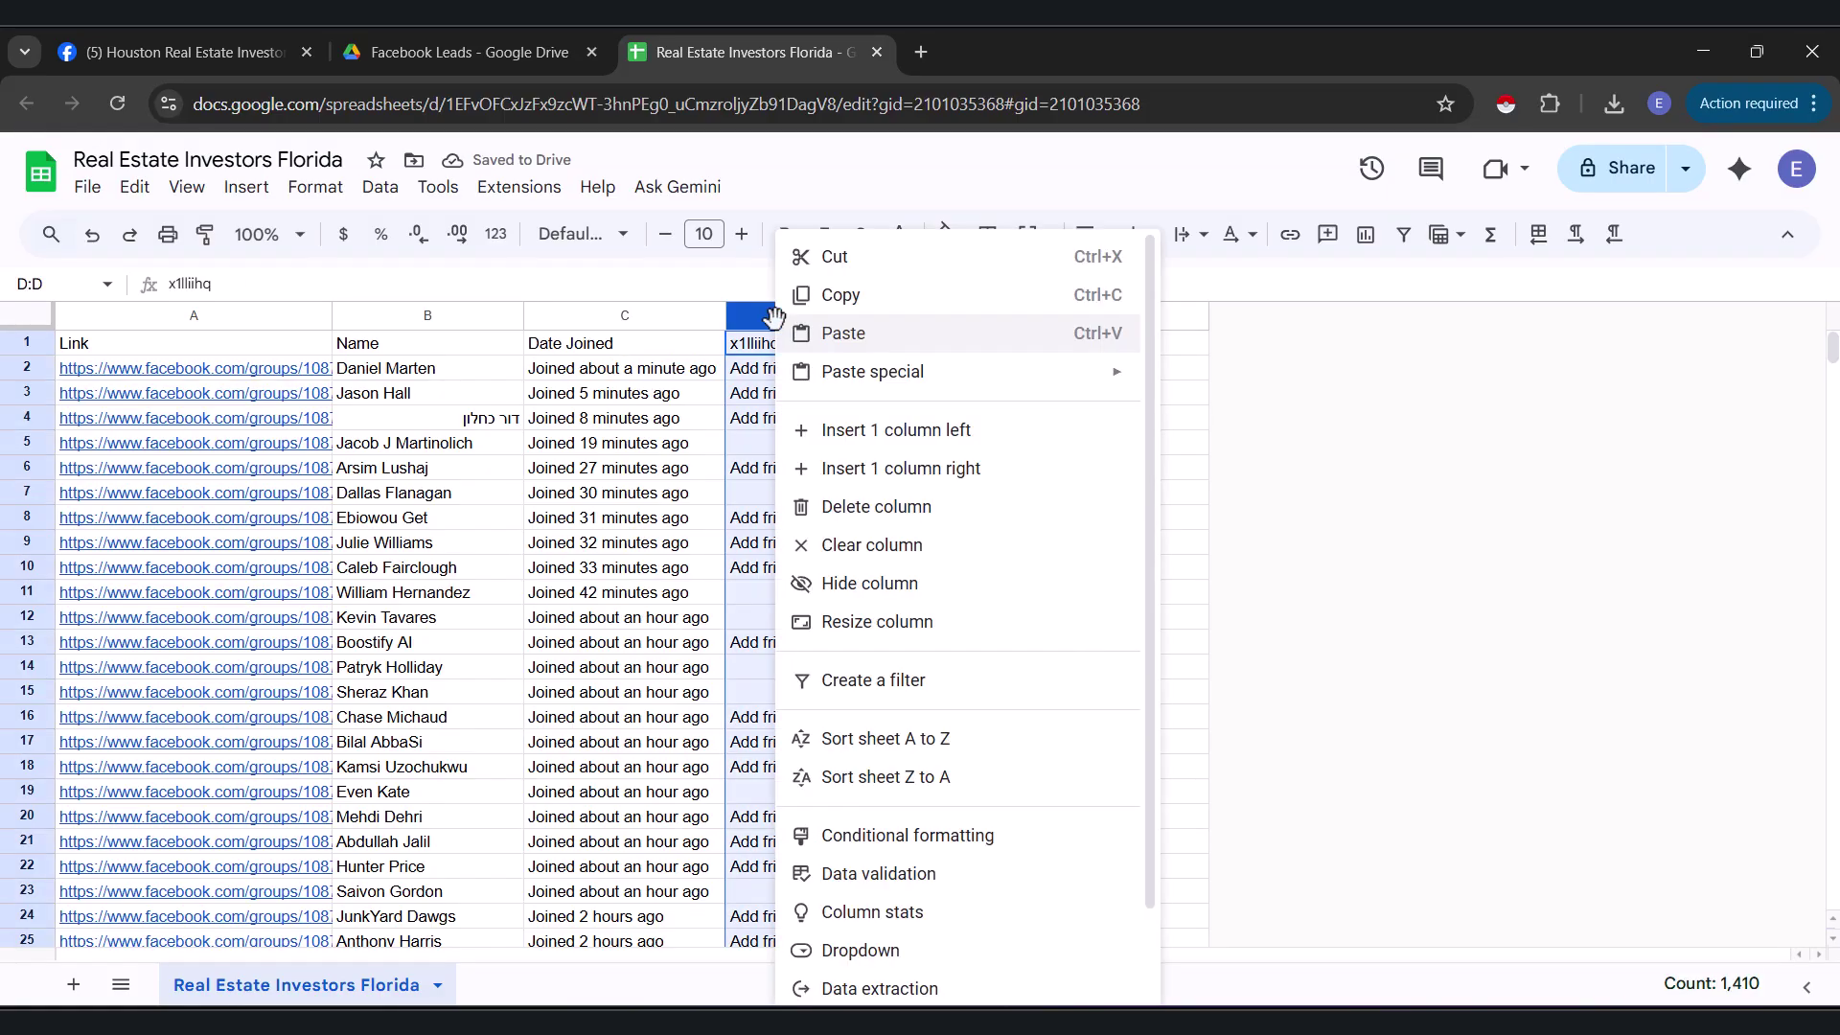
{"action": "left_click", "coordinate": [867, 513]}
{"action": "left_click", "coordinate": [867, 525]}
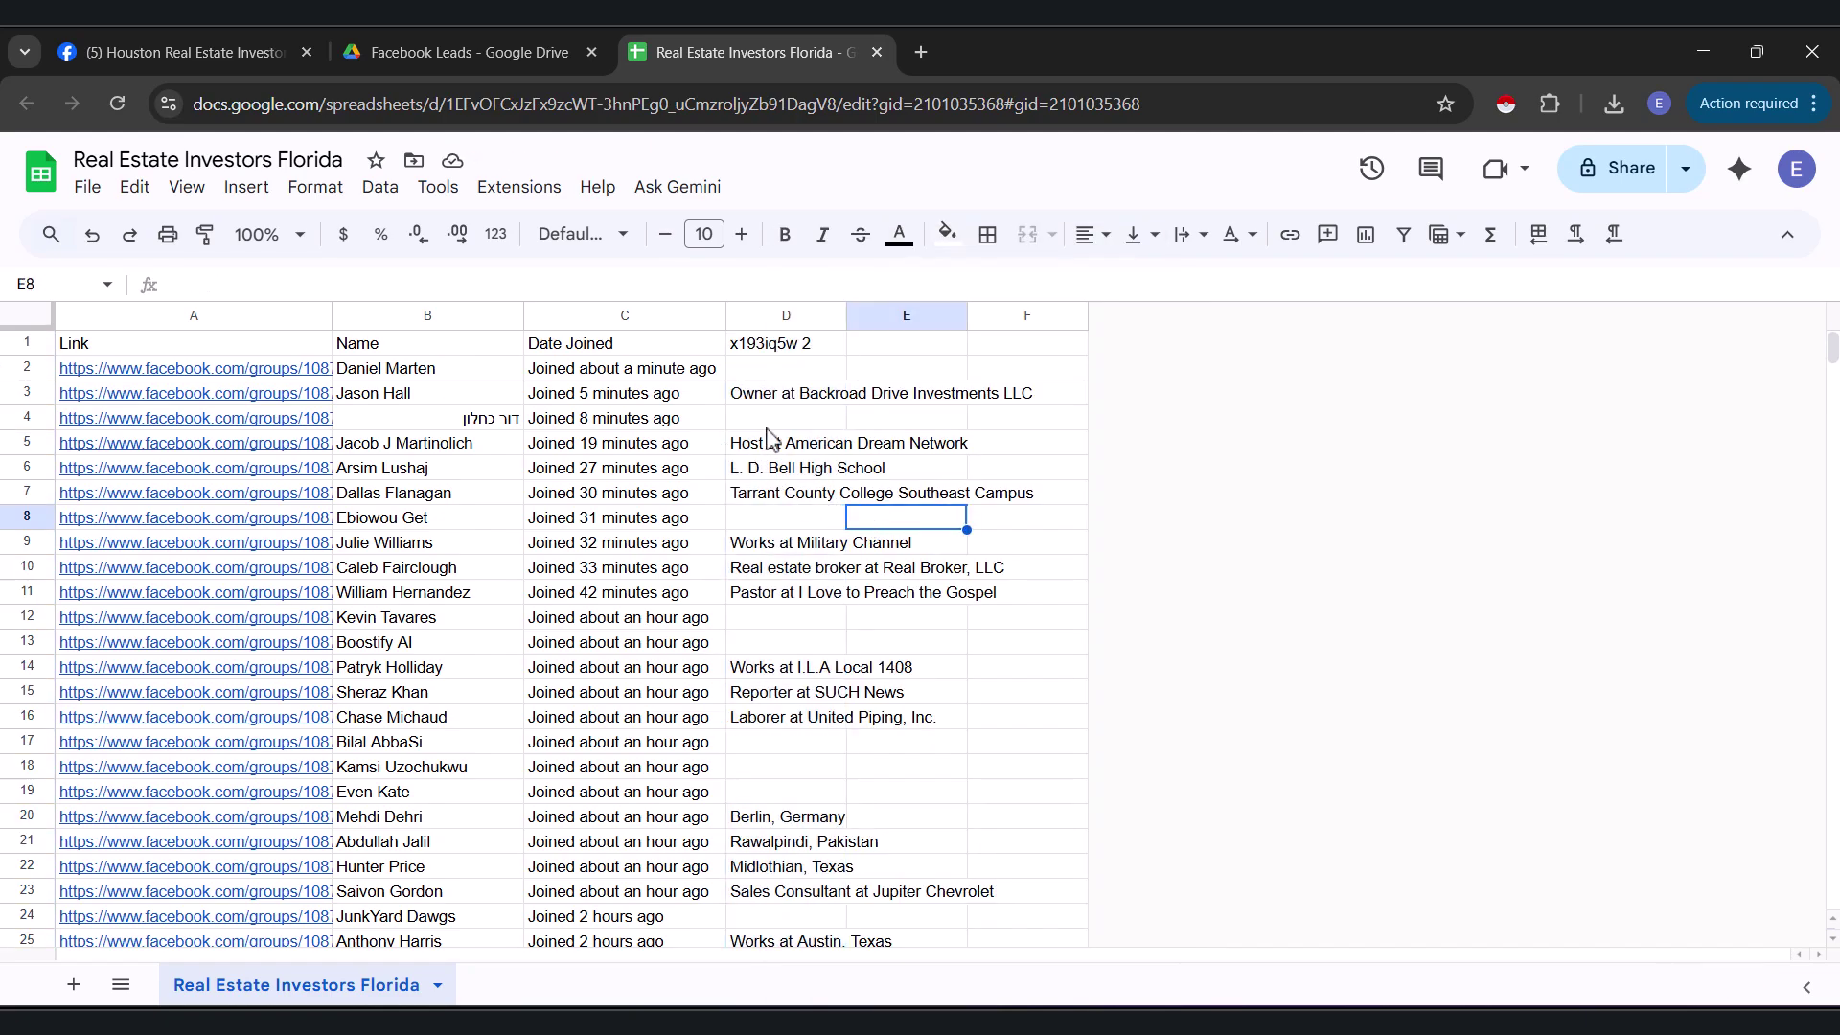
{"action": "left_click", "coordinate": [771, 351]}
{"action": "type", "text": "Des"}
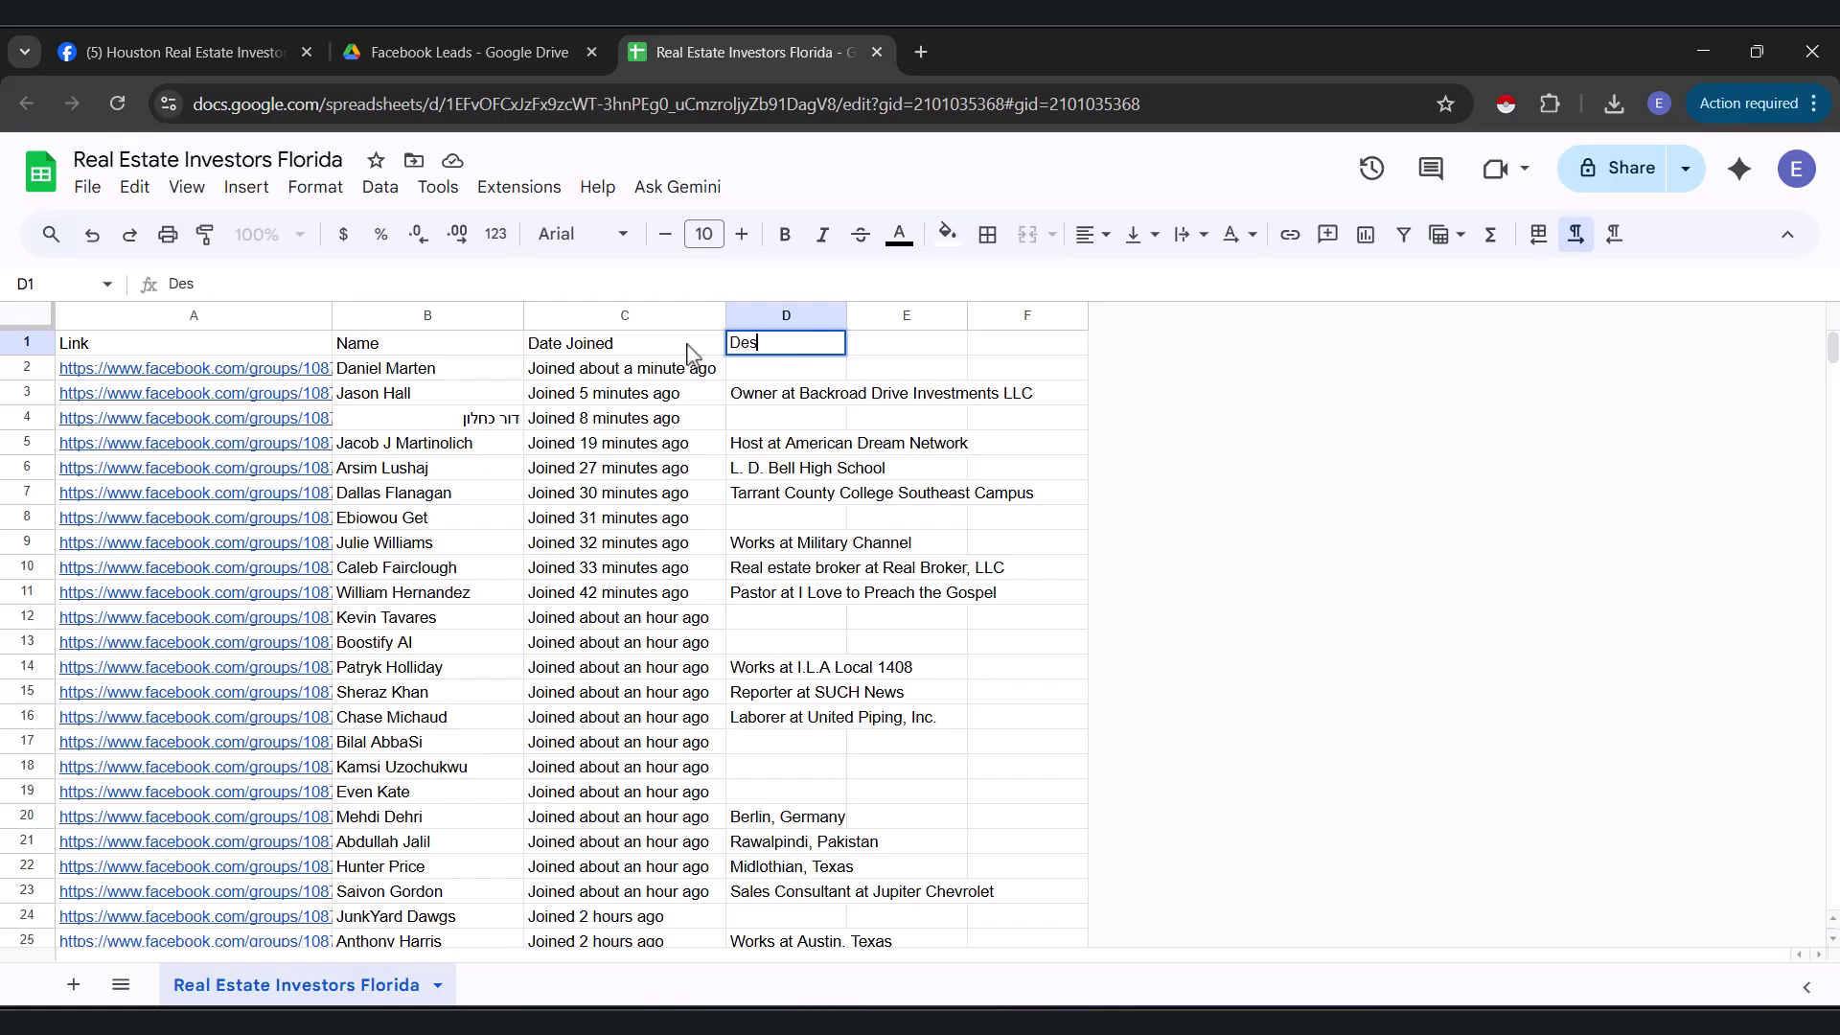
{"action": "type", "text": "cription"}
{"action": "key", "text": "Return"}
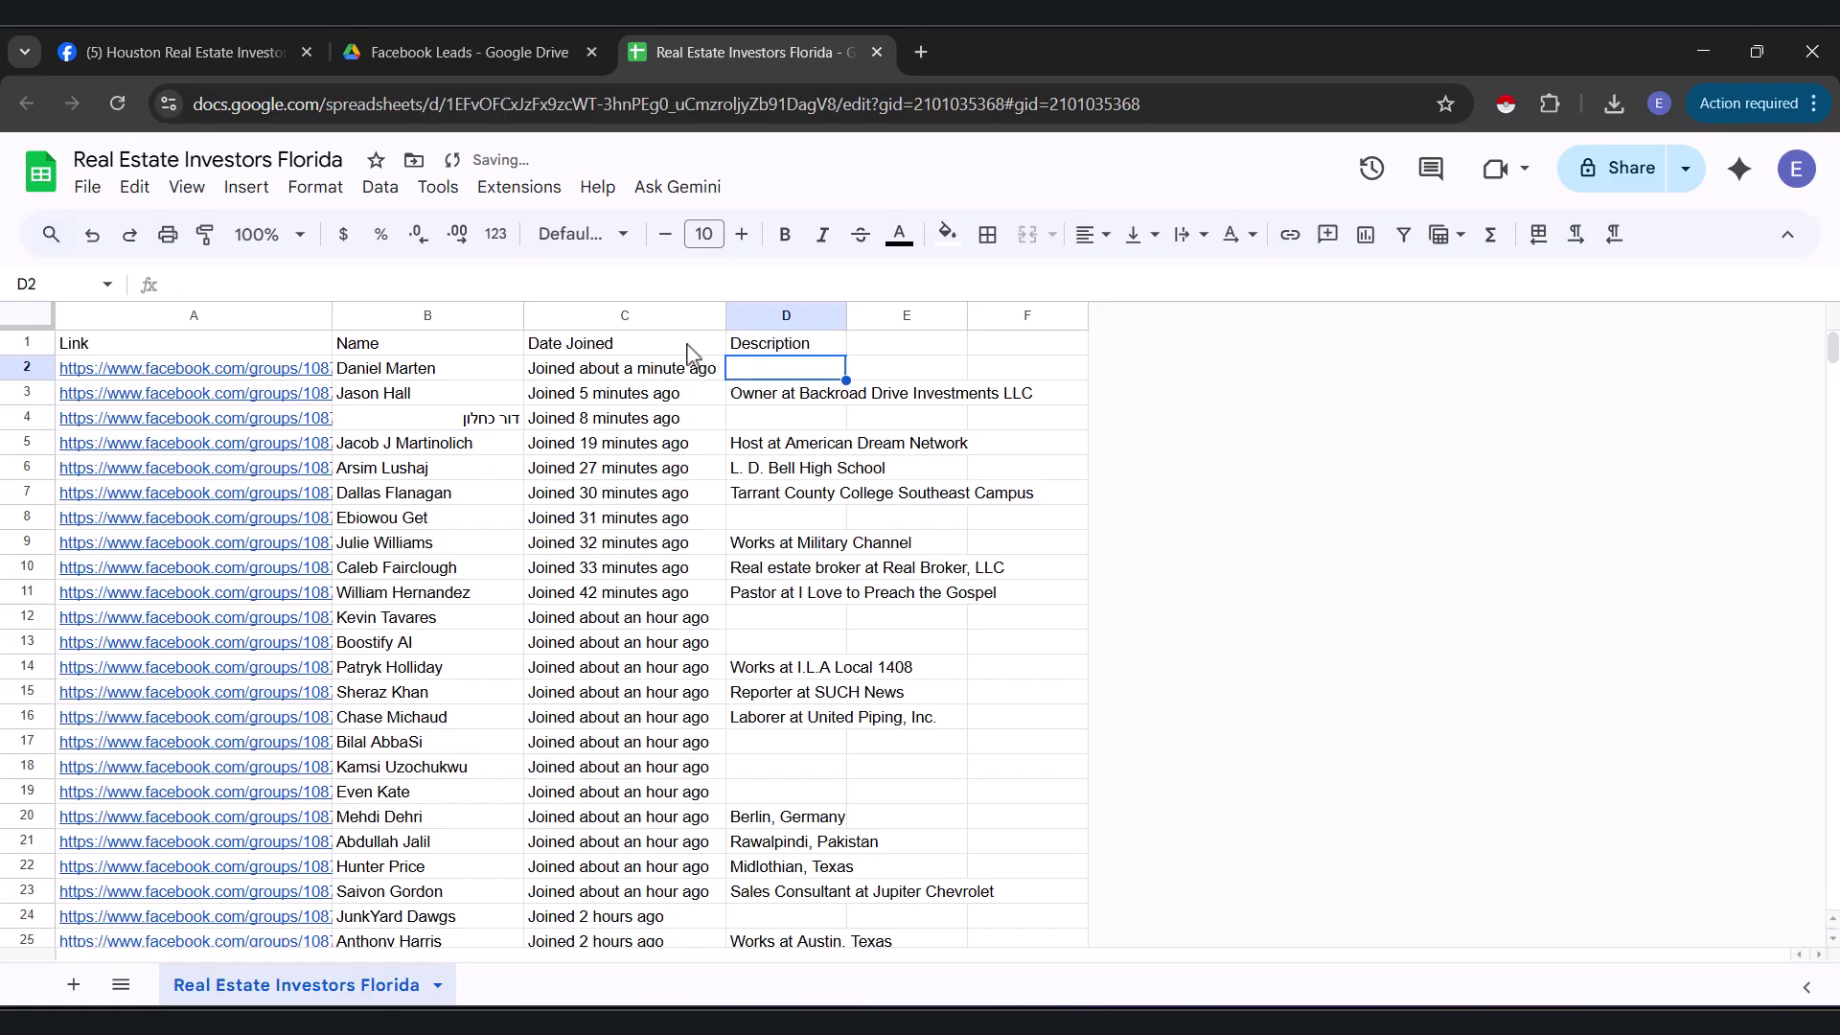
Step: Make the header row bold
{"action": "left_click", "coordinate": [38, 343]}
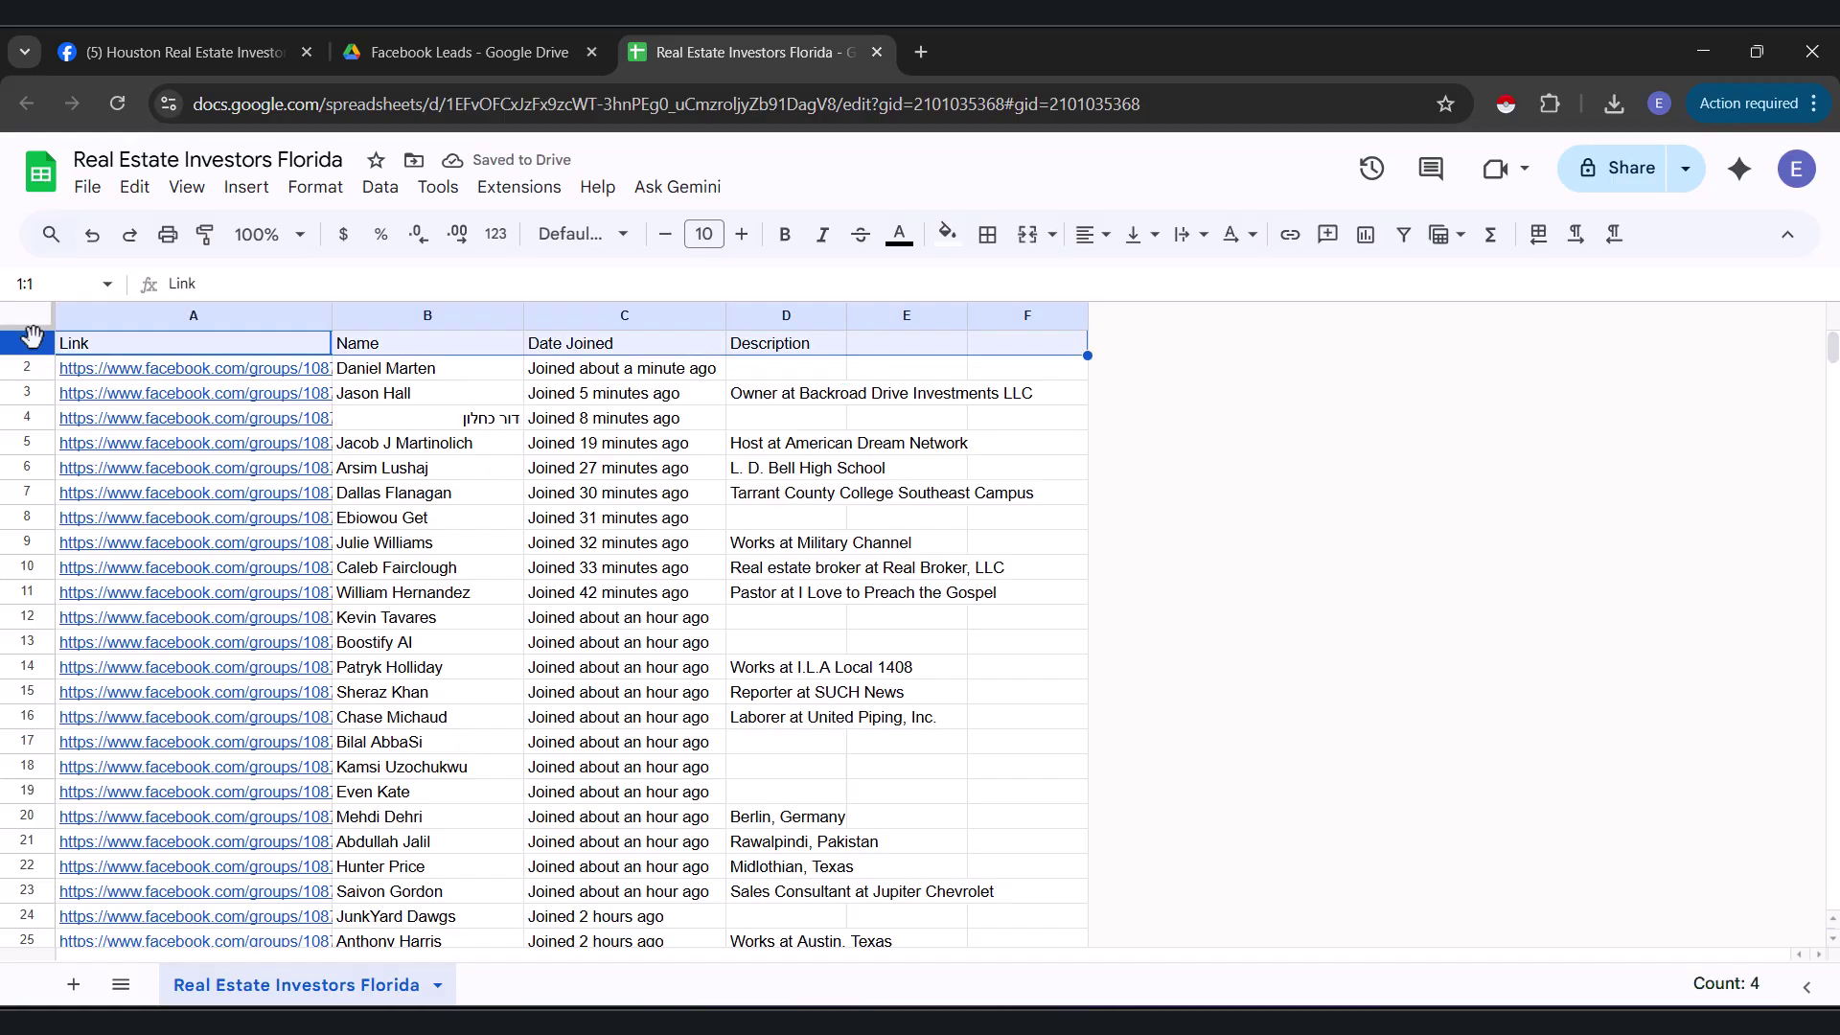
{"action": "left_click", "coordinate": [784, 234]}
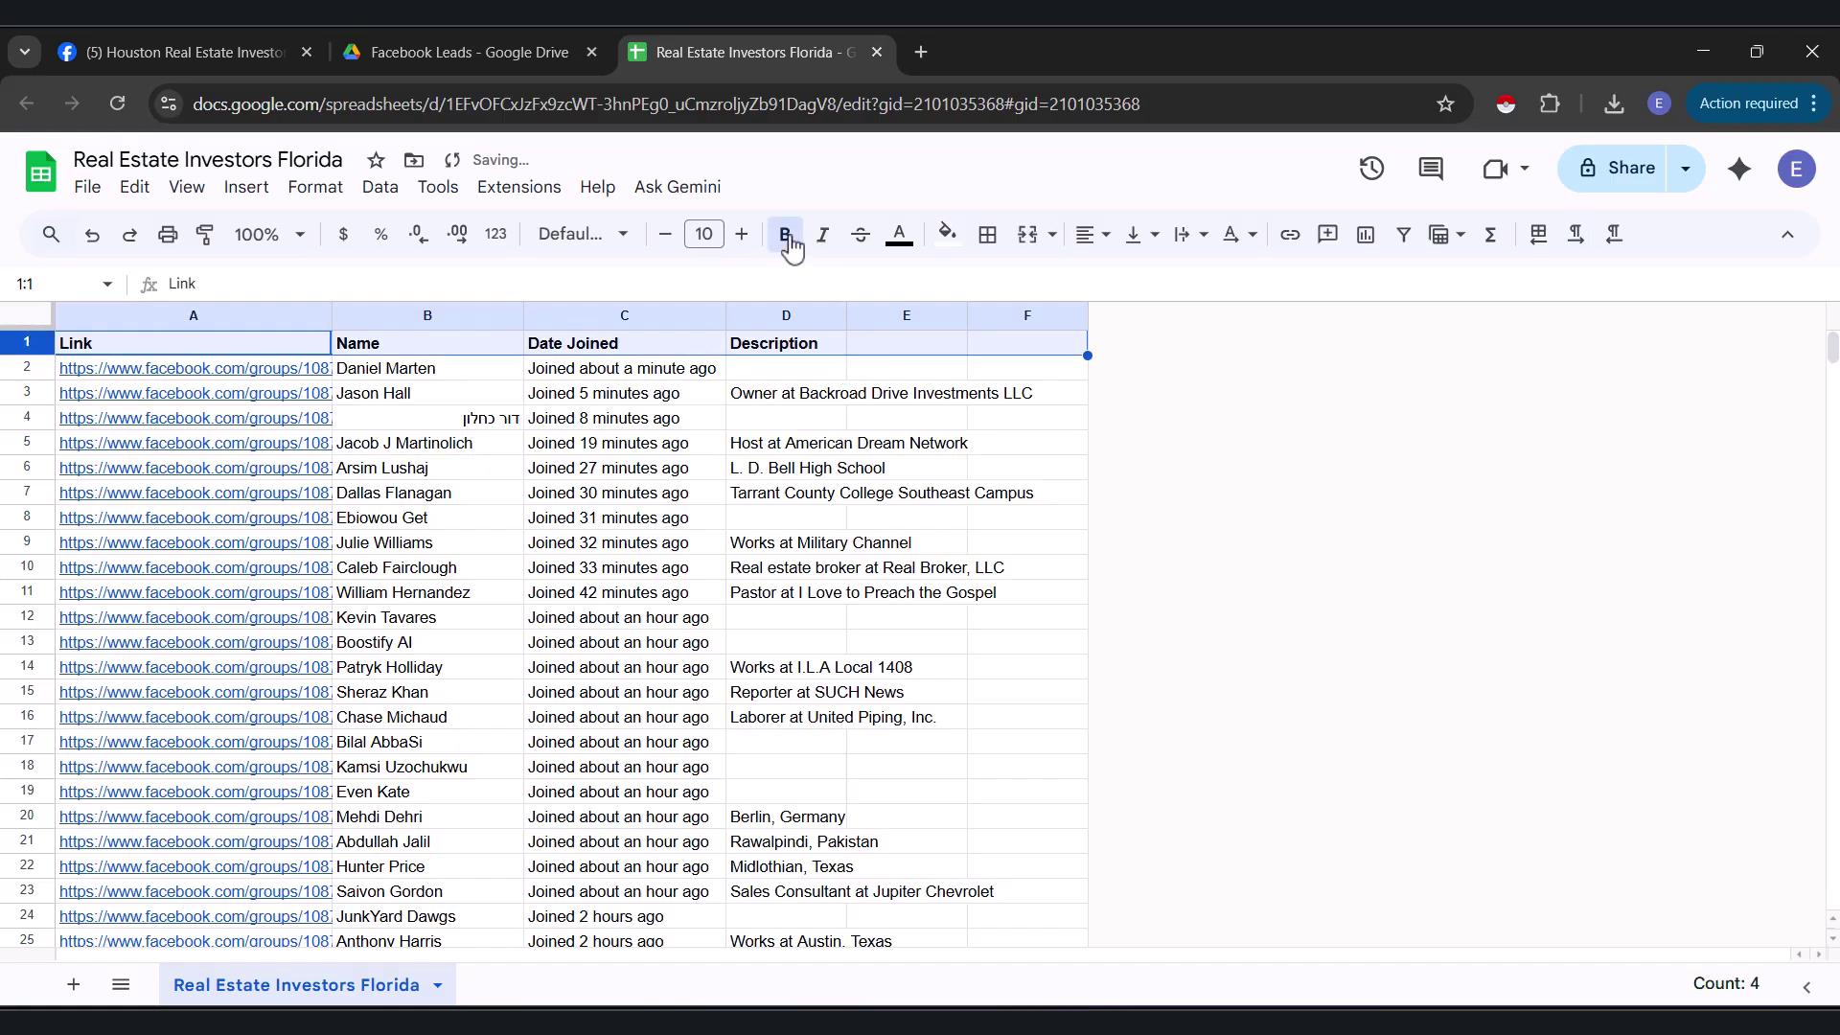
{"action": "left_click", "coordinate": [881, 422]}
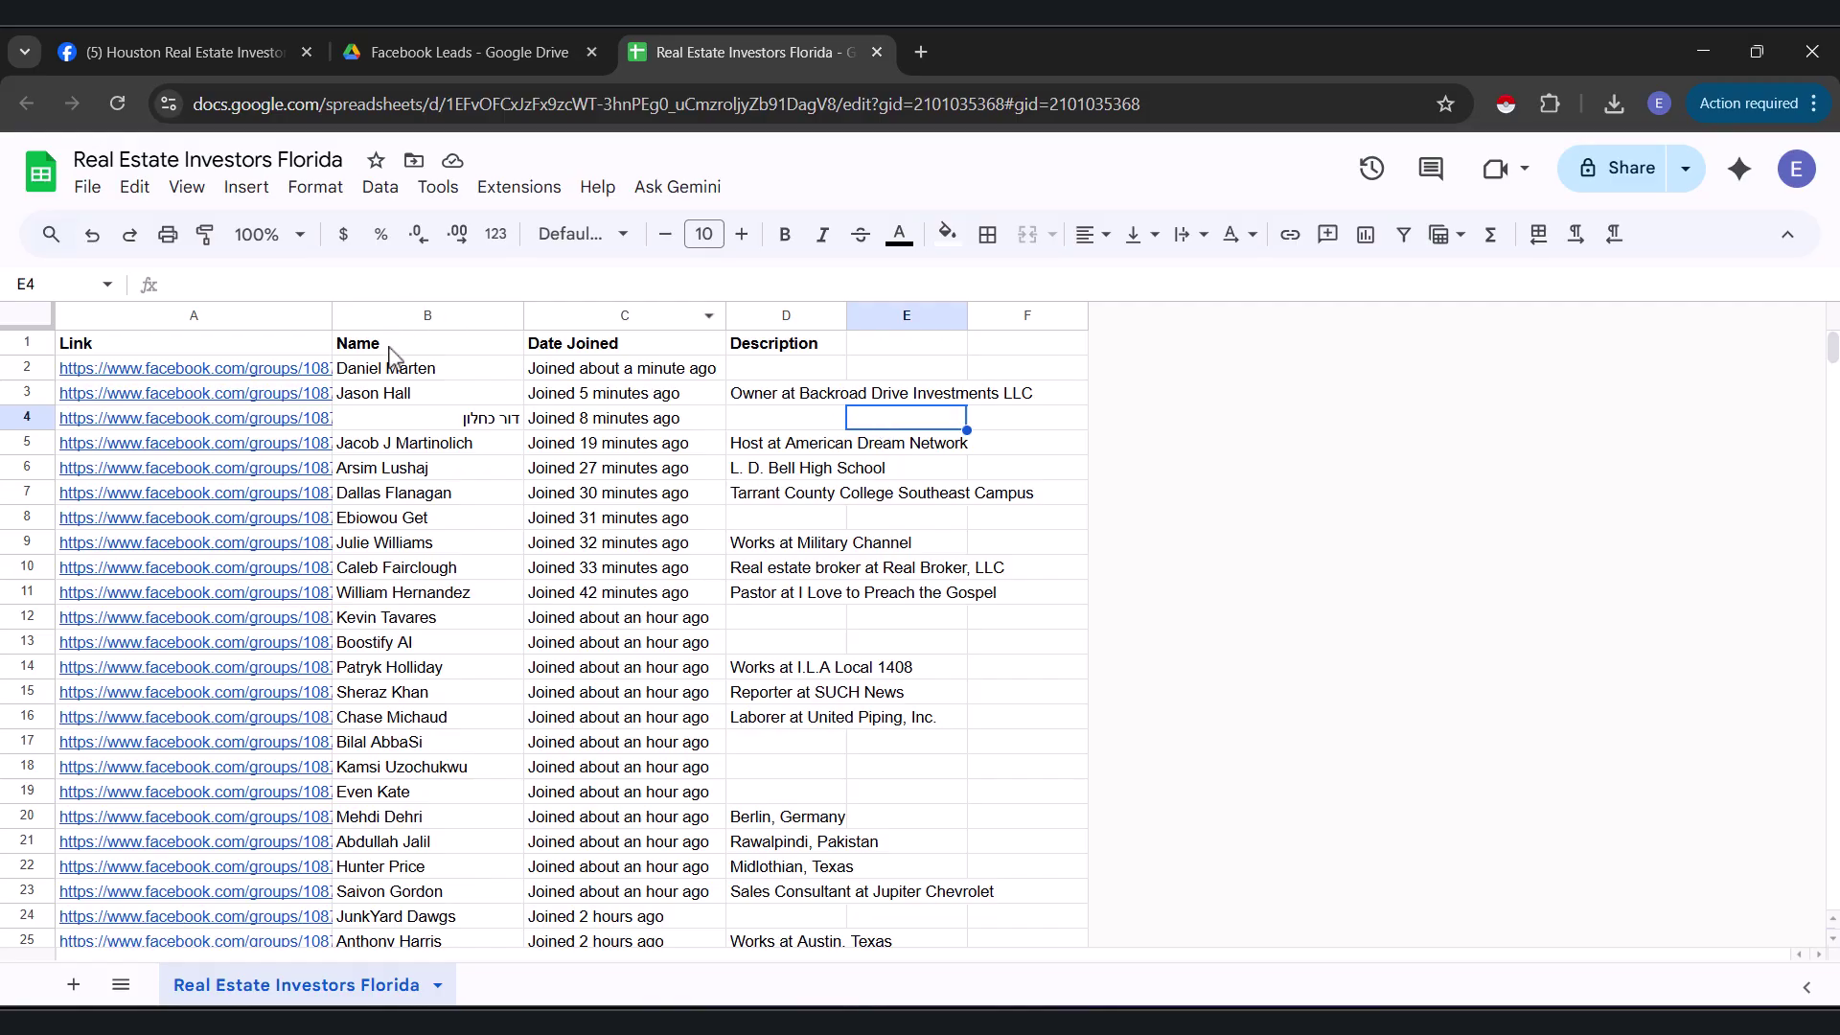
Step: Insert an empty column right of Name and head it 'First Name' in C1
{"action": "left_click", "coordinate": [425, 319]}
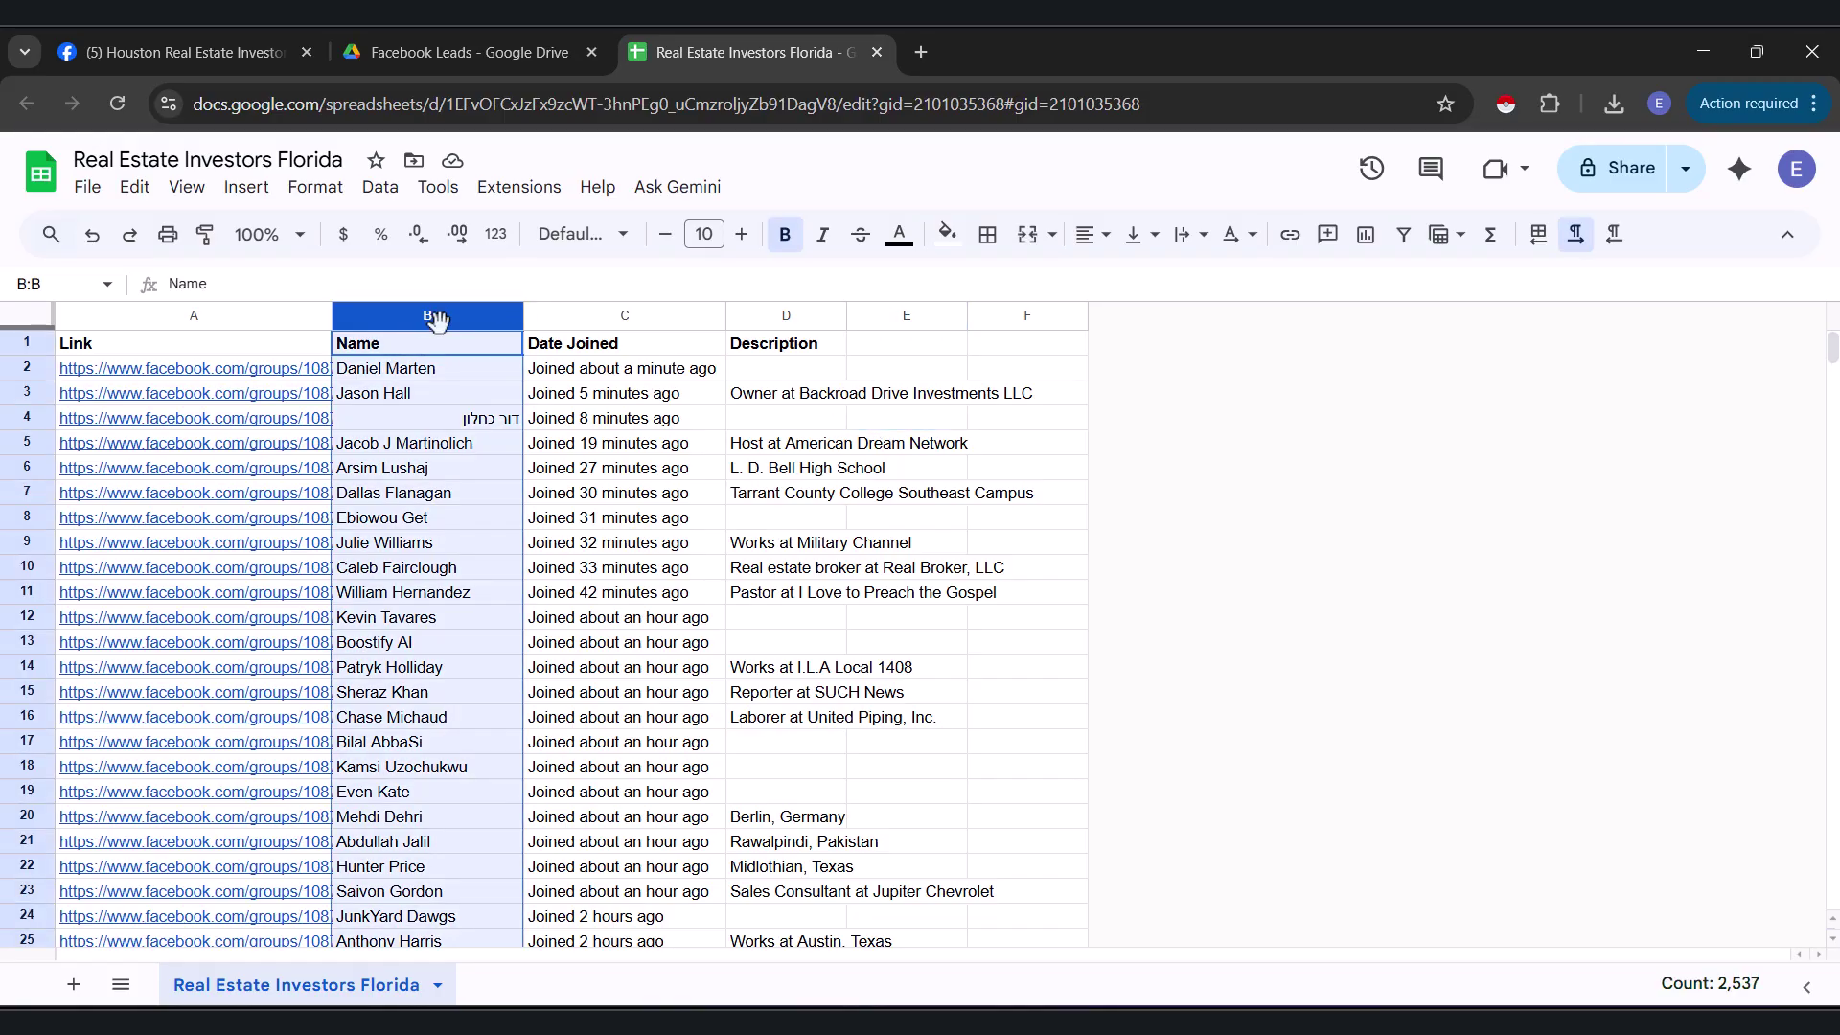
{"action": "right_click", "coordinate": [436, 318]}
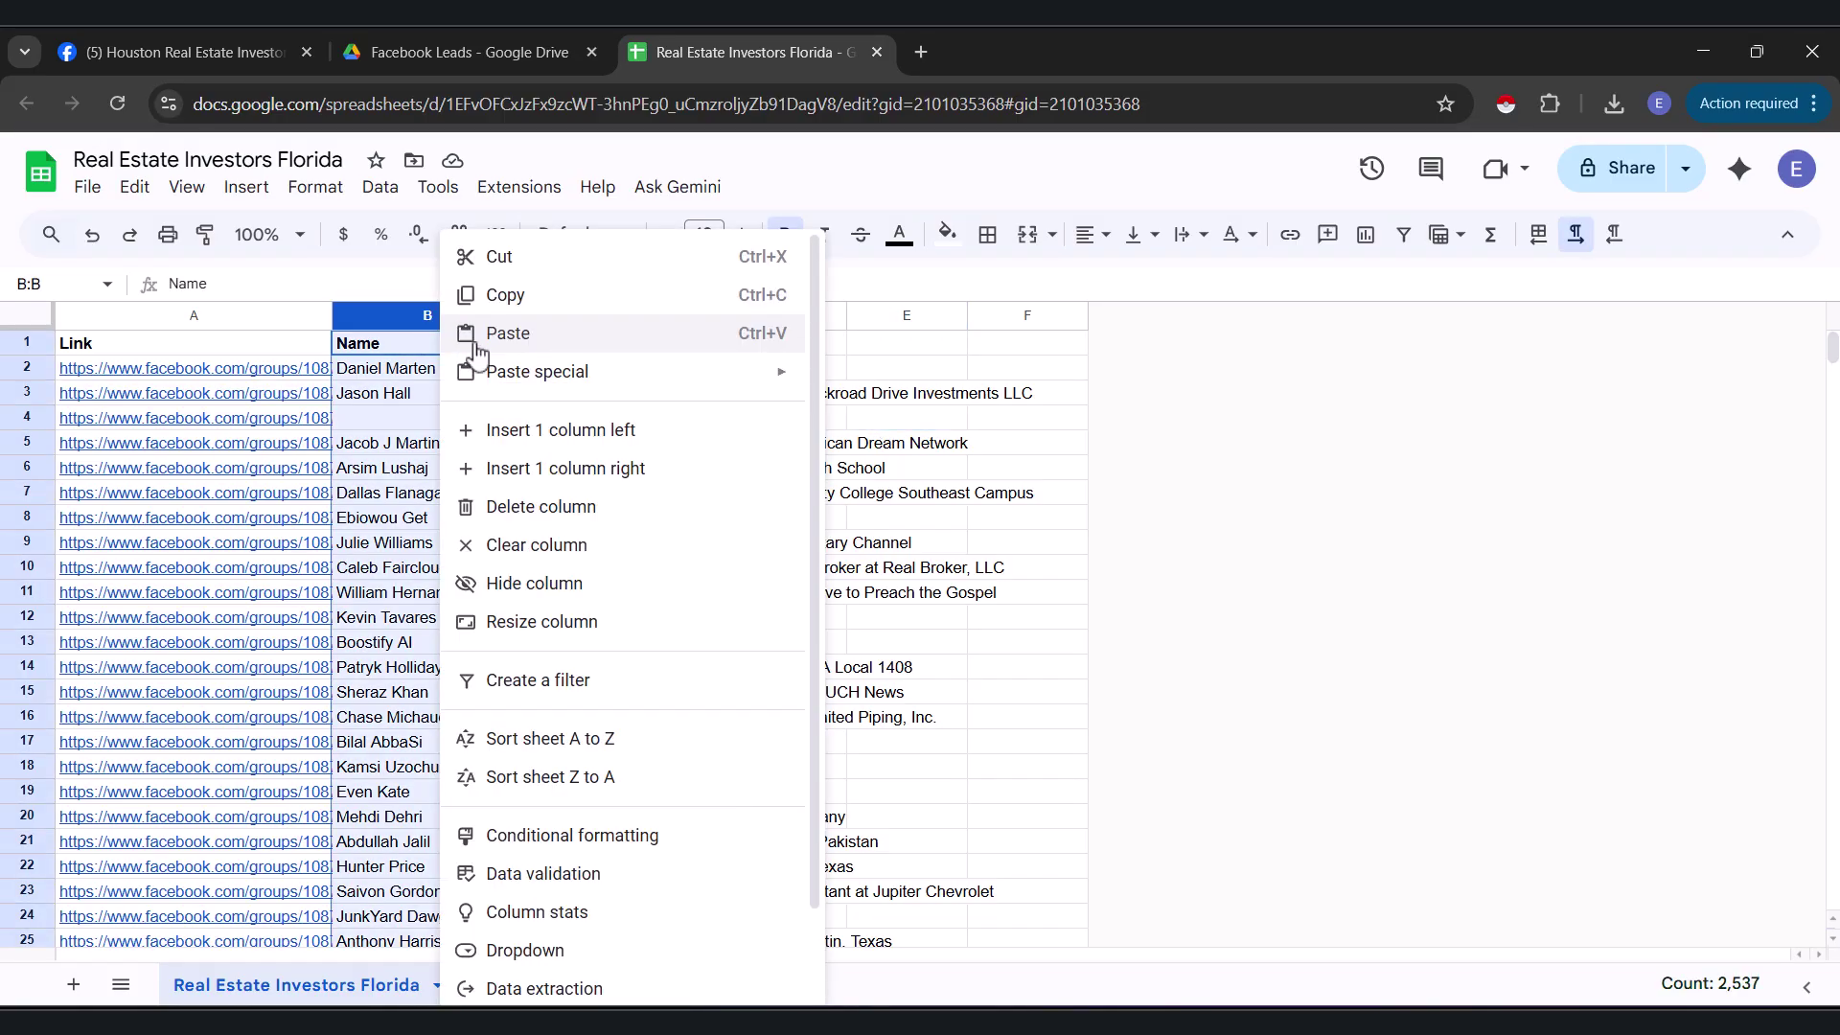
{"action": "left_click", "coordinate": [534, 469]}
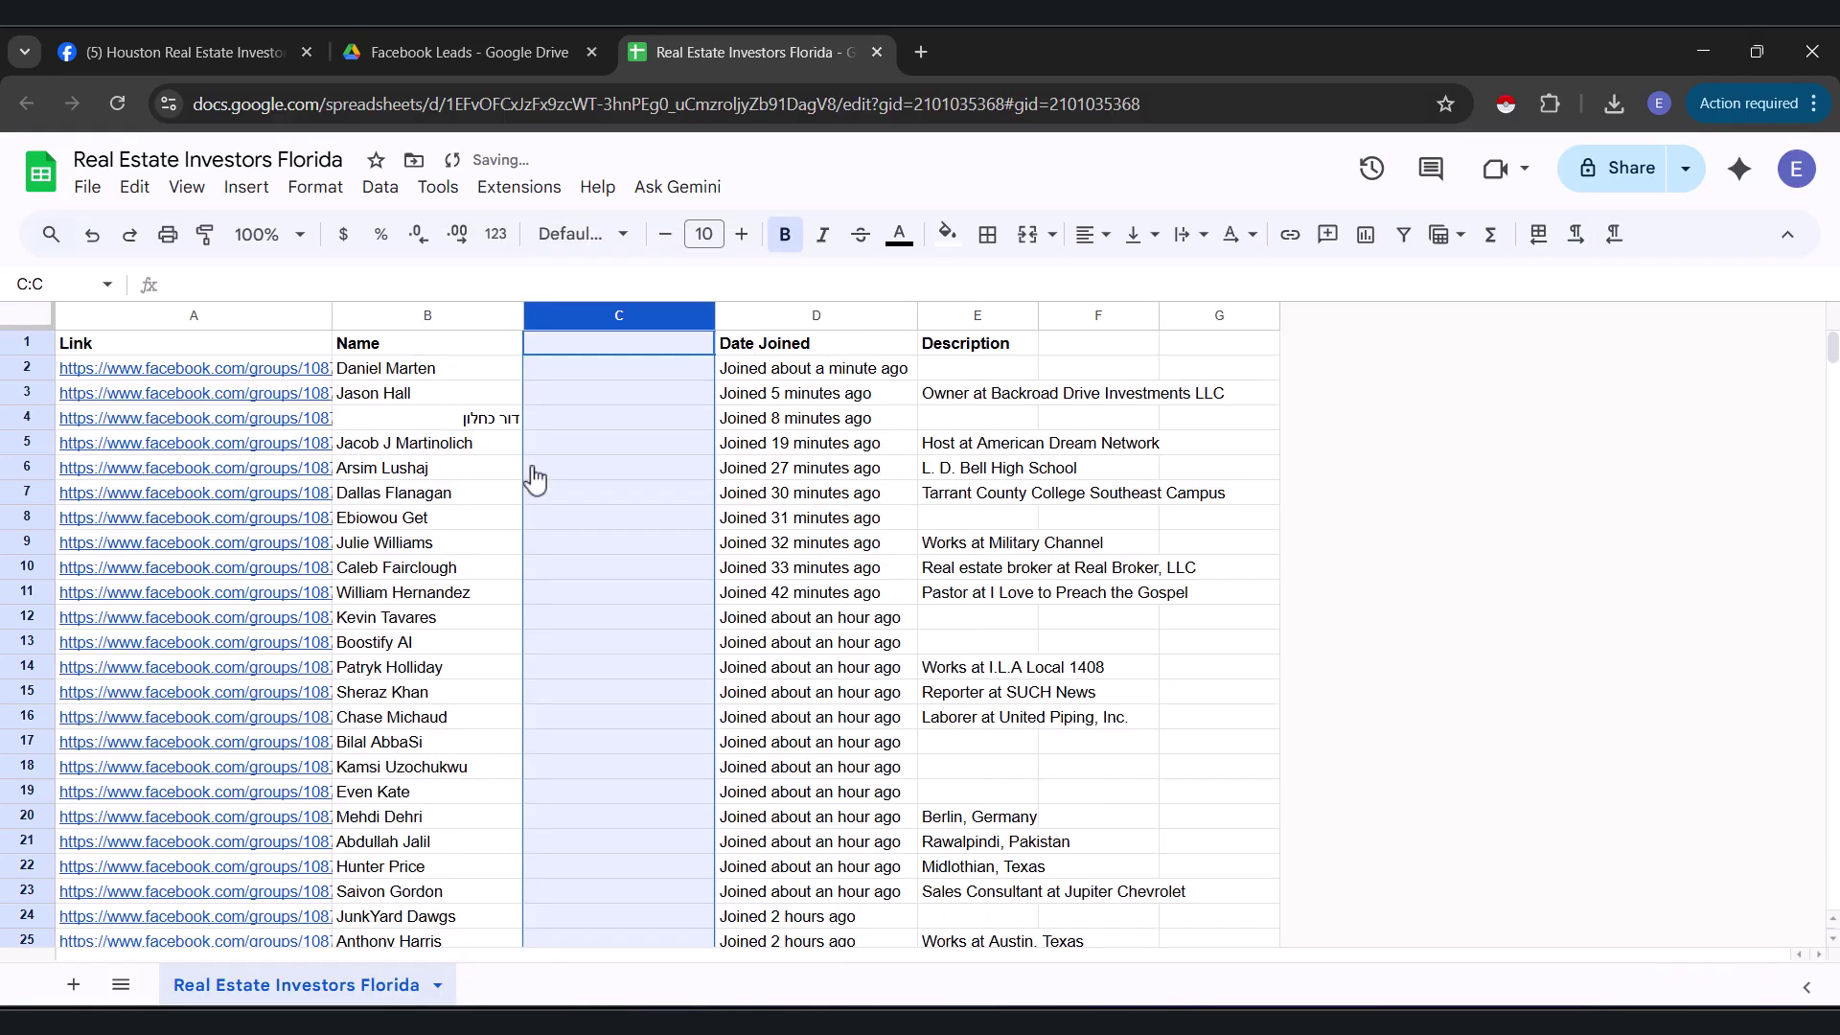
{"action": "left_click", "coordinate": [535, 476]}
{"action": "left_click", "coordinate": [554, 347]}
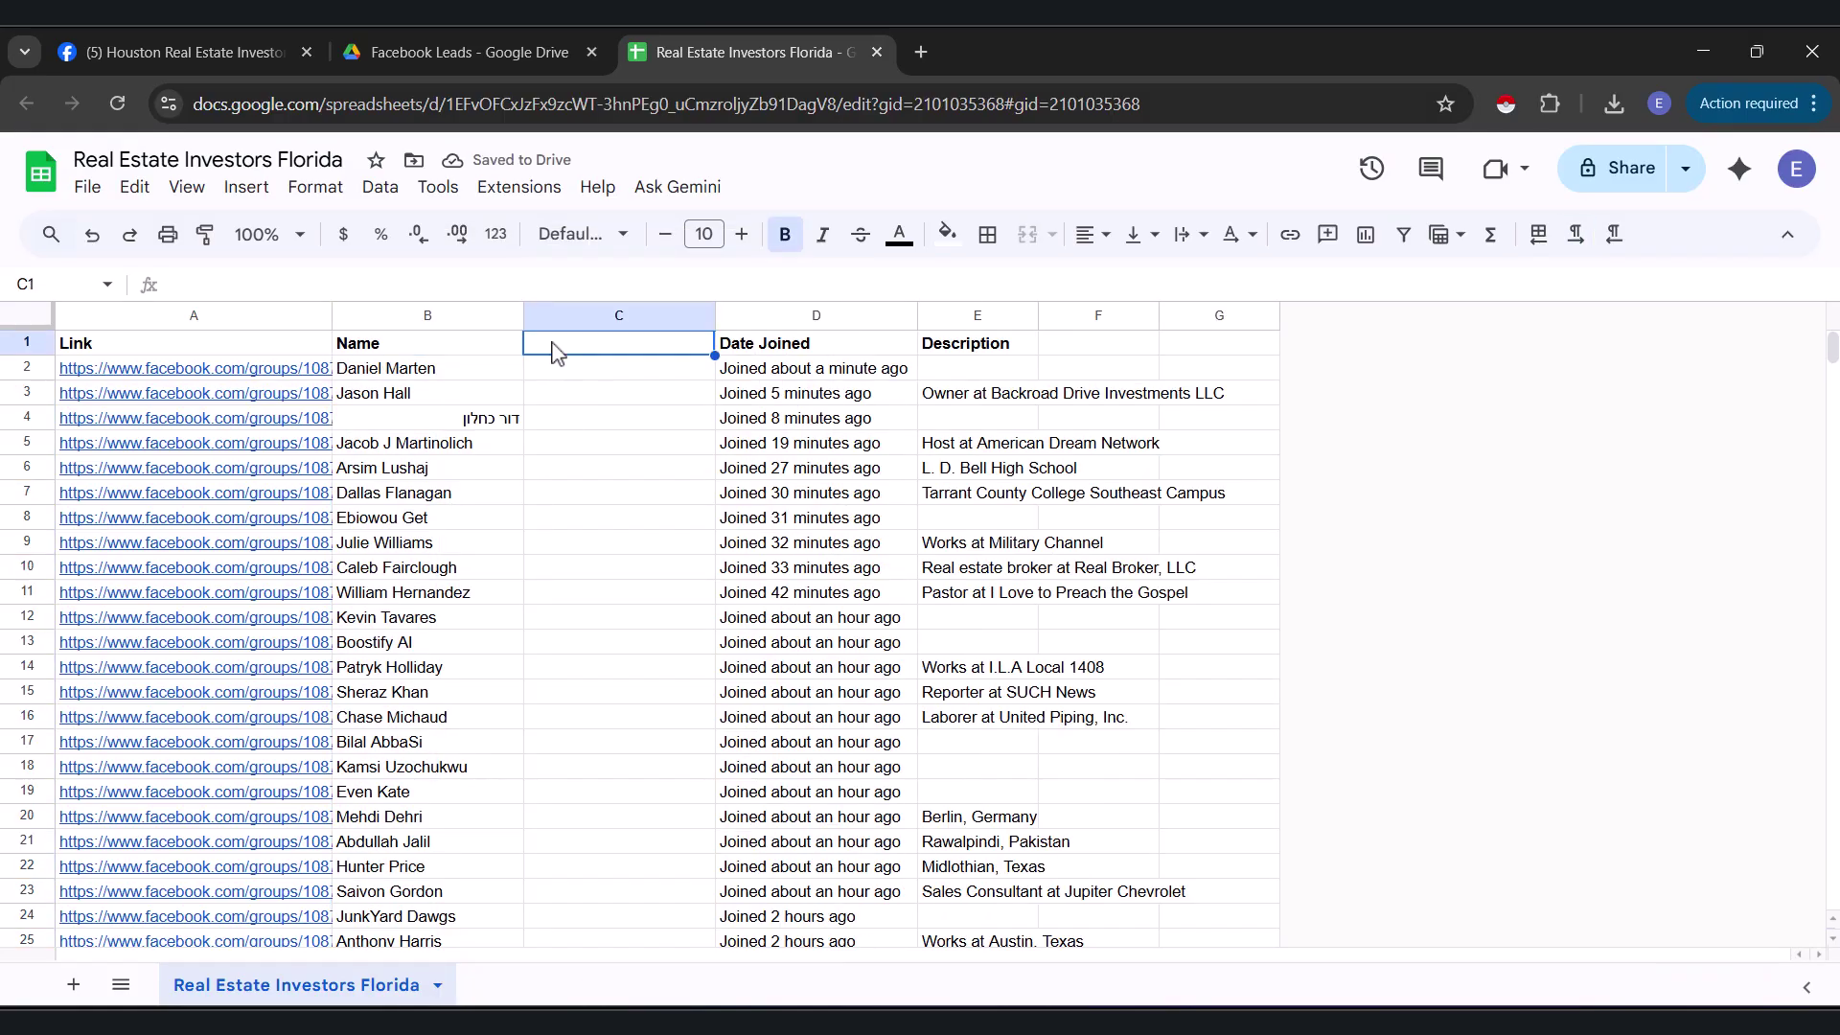
{"action": "type", "text": "First Name"}
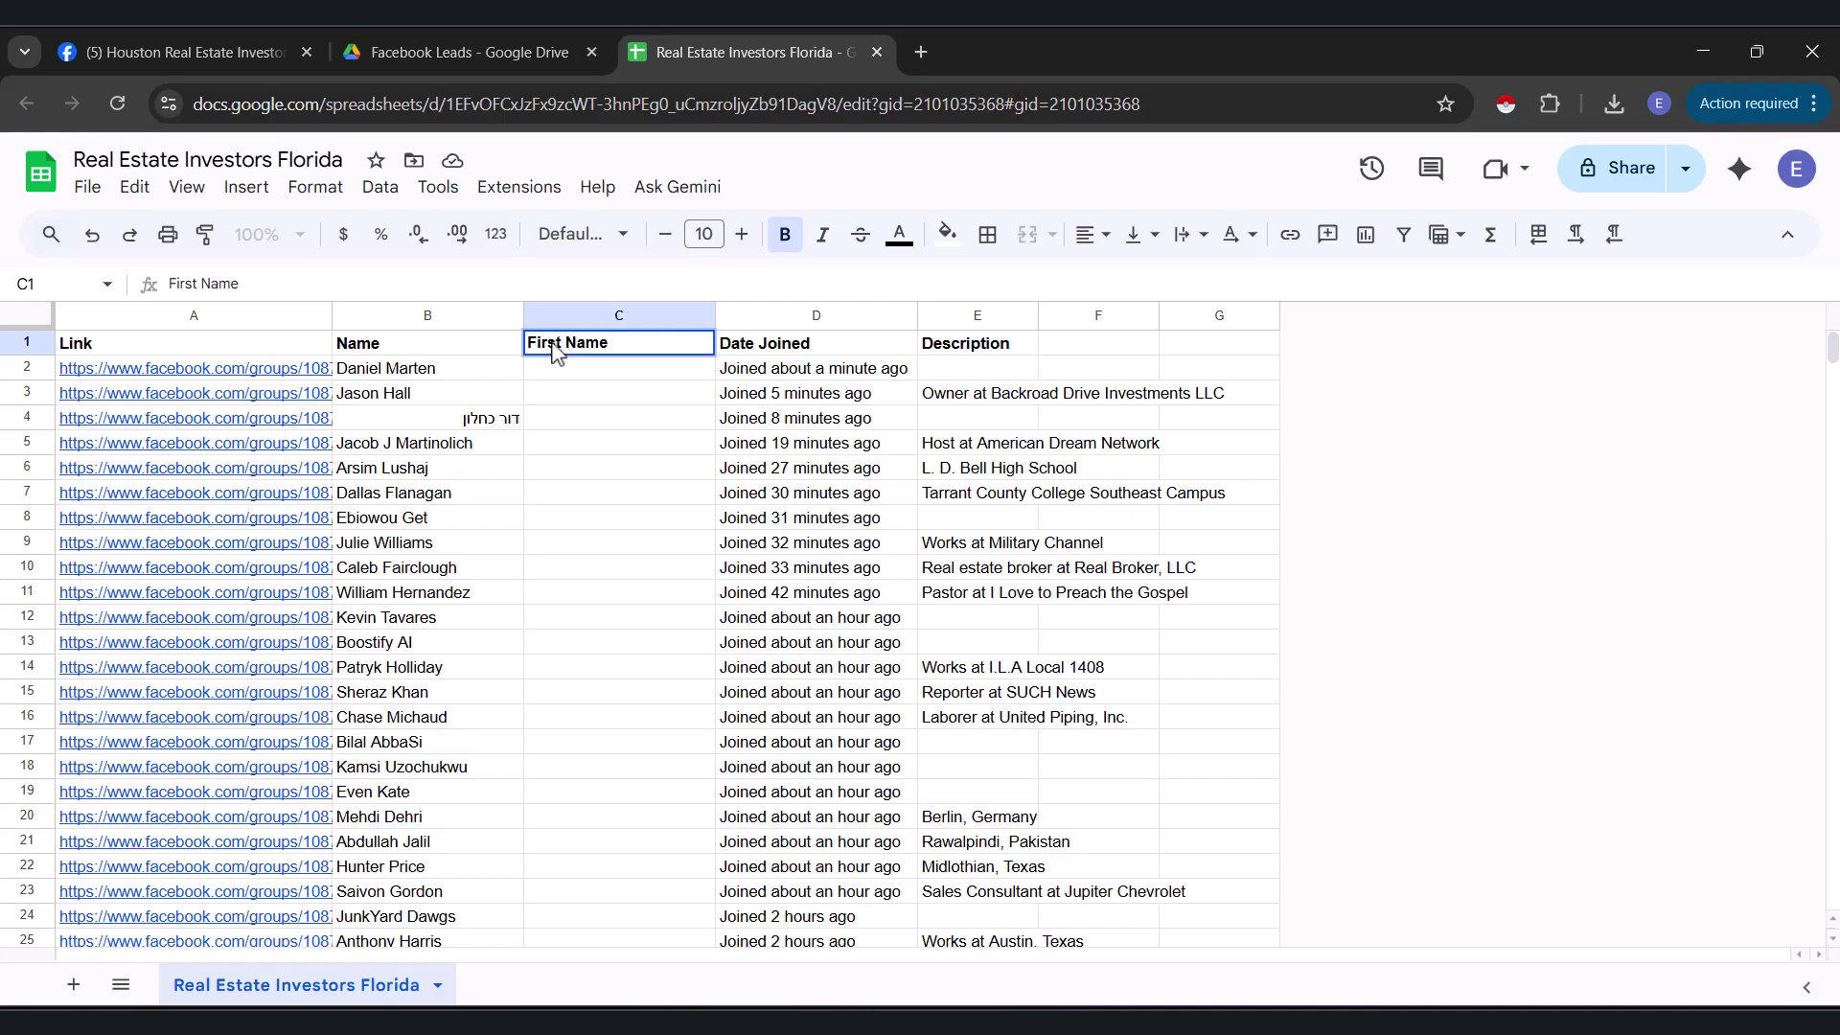
{"action": "left_click", "coordinate": [569, 383]}
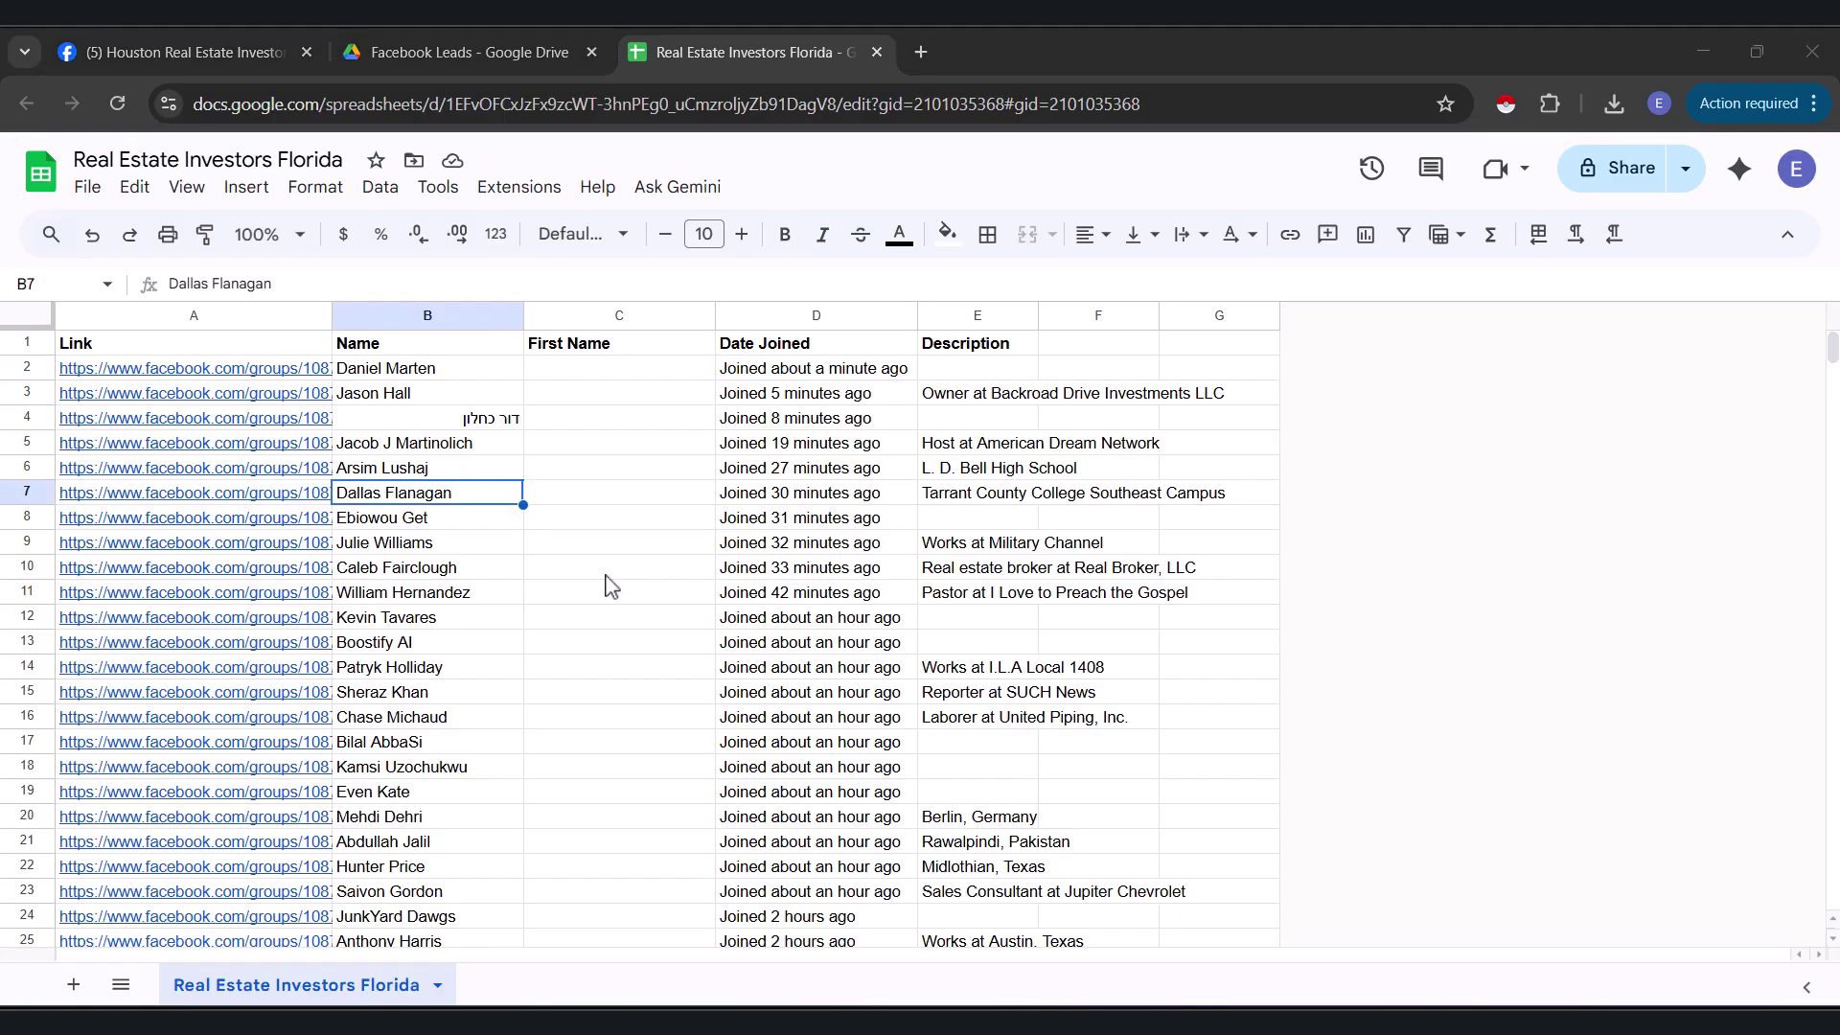
{"action": "left_click", "coordinate": [606, 573]}
{"action": "left_click", "coordinate": [597, 374]}
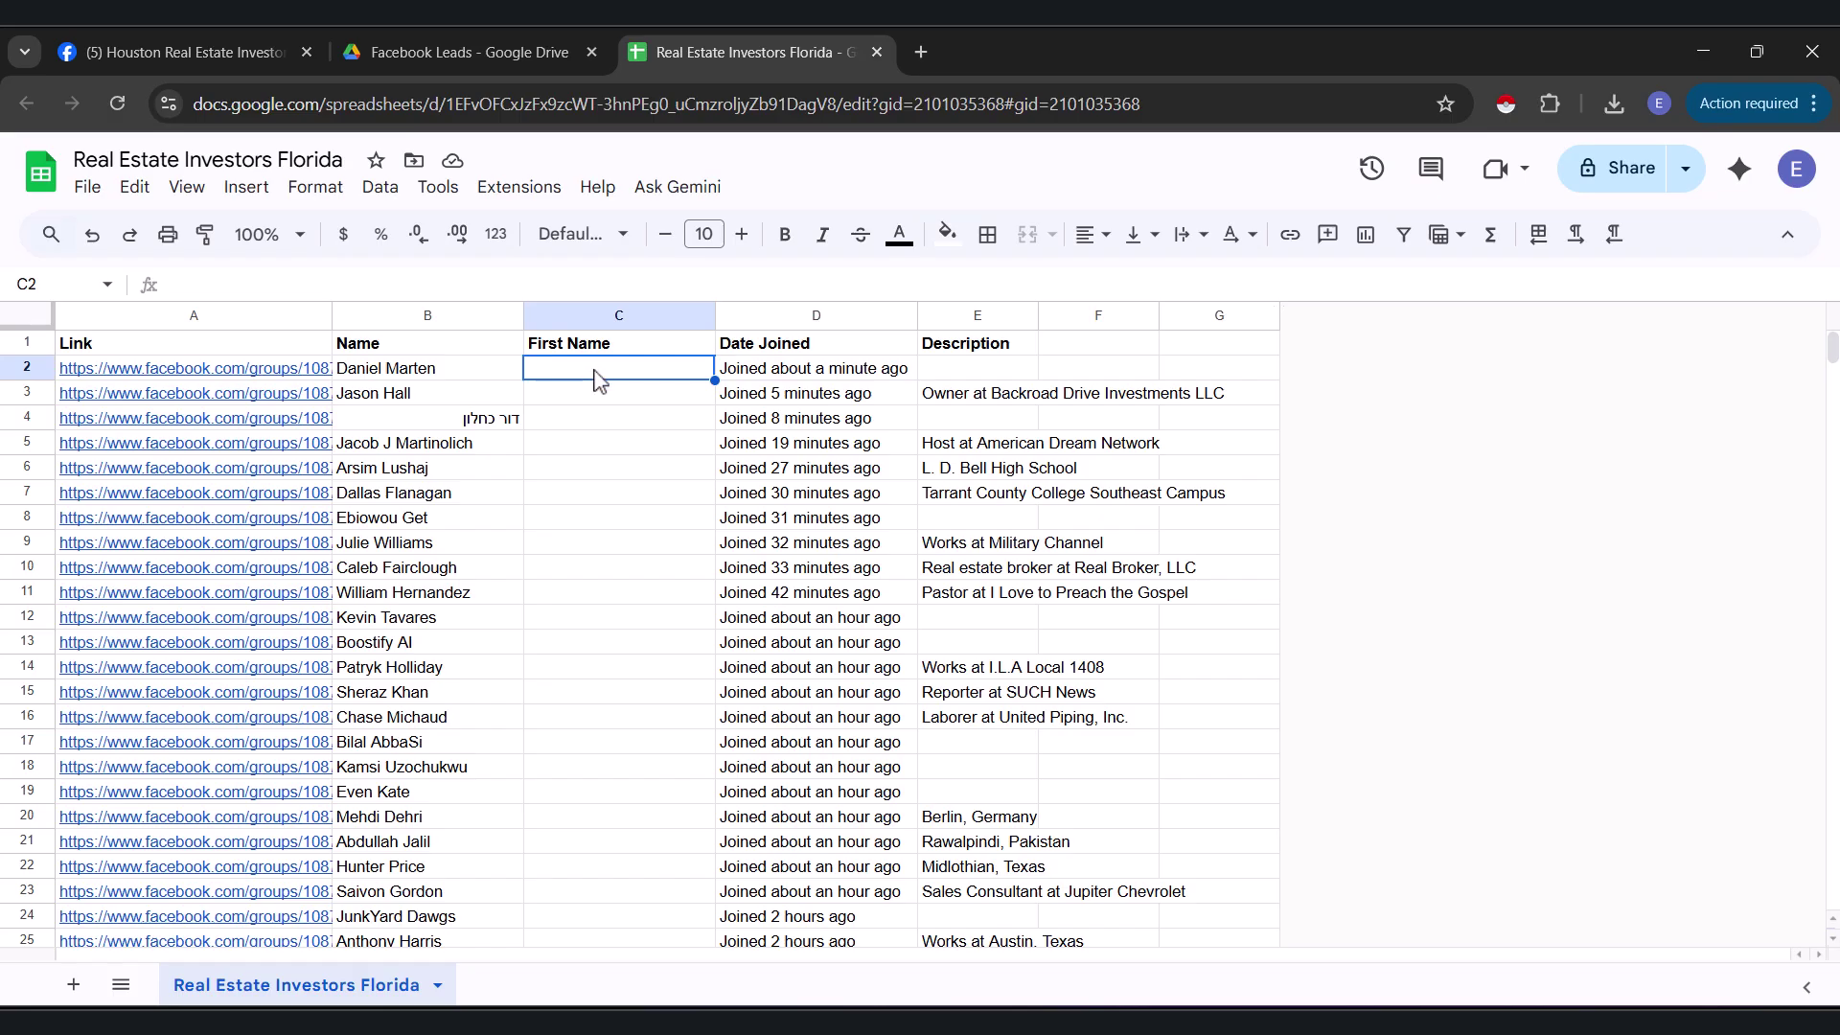
Step: Enter =IFERROR(LEFT(B2, SEARCH(" ", B2) - 1), B2) in C2 and fill it down column C
{"action": "left_click", "coordinate": [182, 281]}
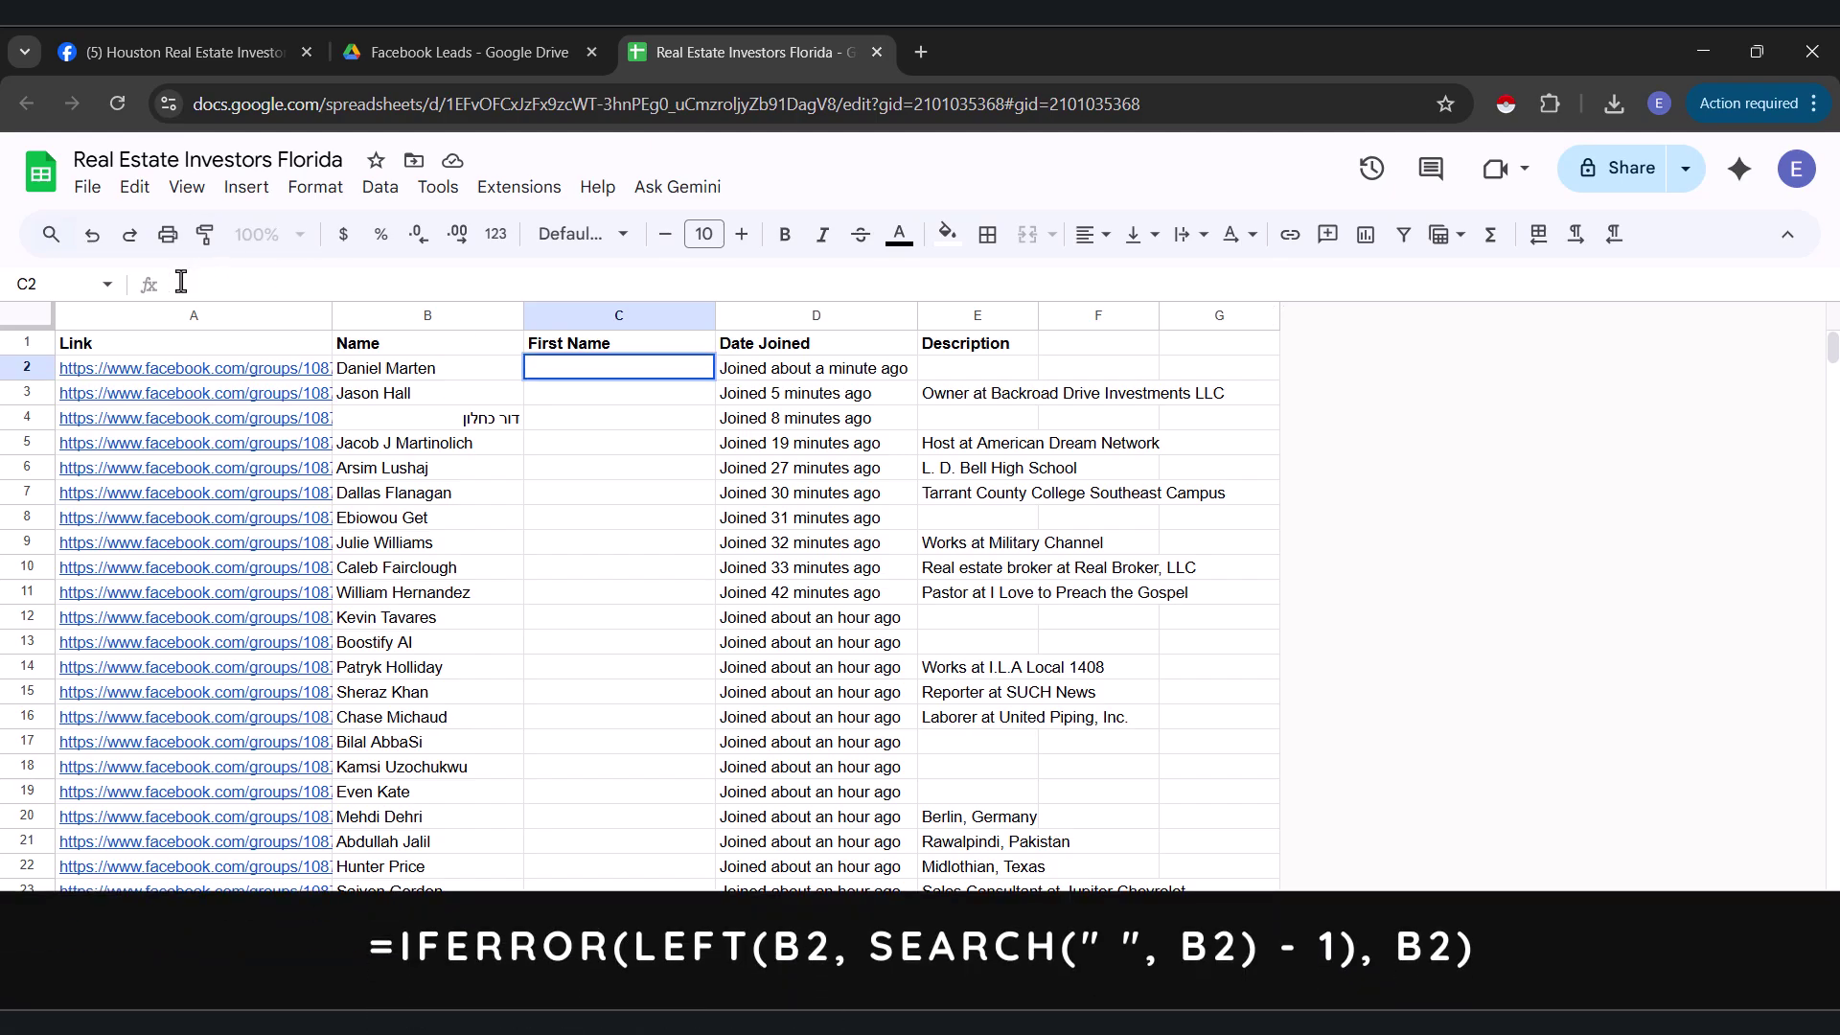
{"action": "type", "text": "=IFERROR(LEFT(B2, SEARCH(\" \", B2) - 1), B2)"}
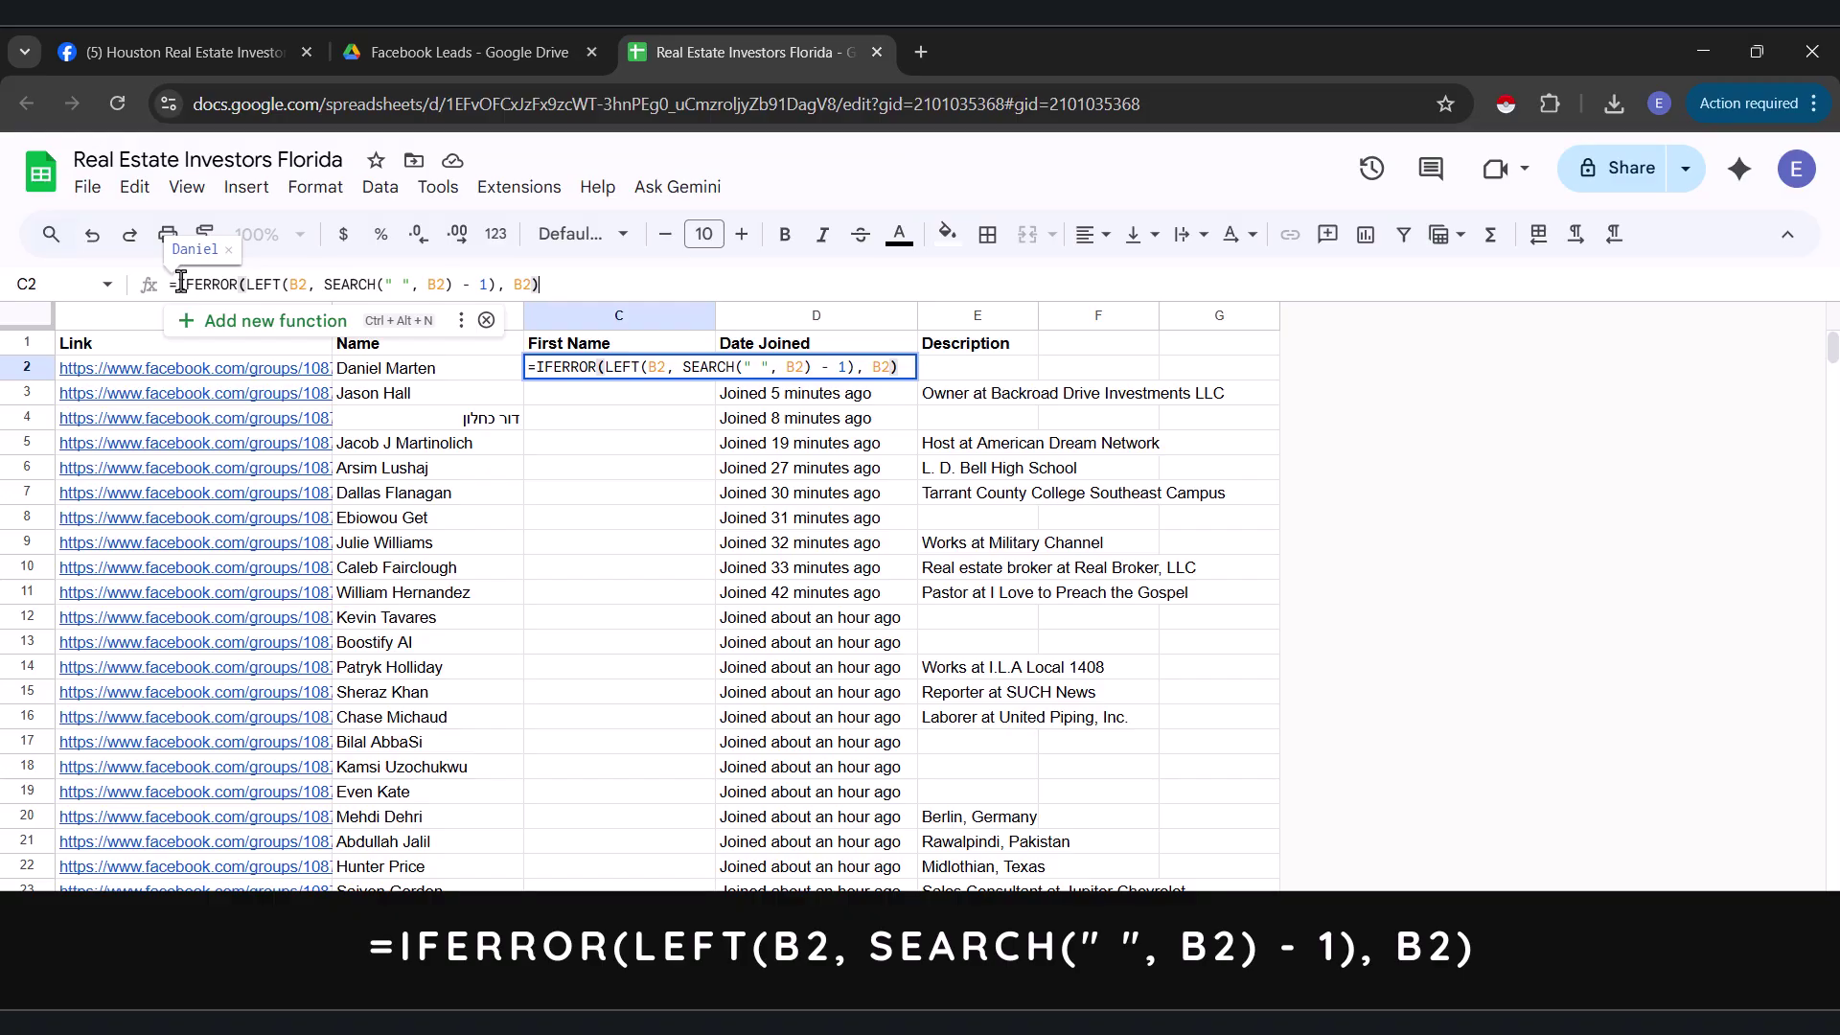
{"action": "key", "text": "Return"}
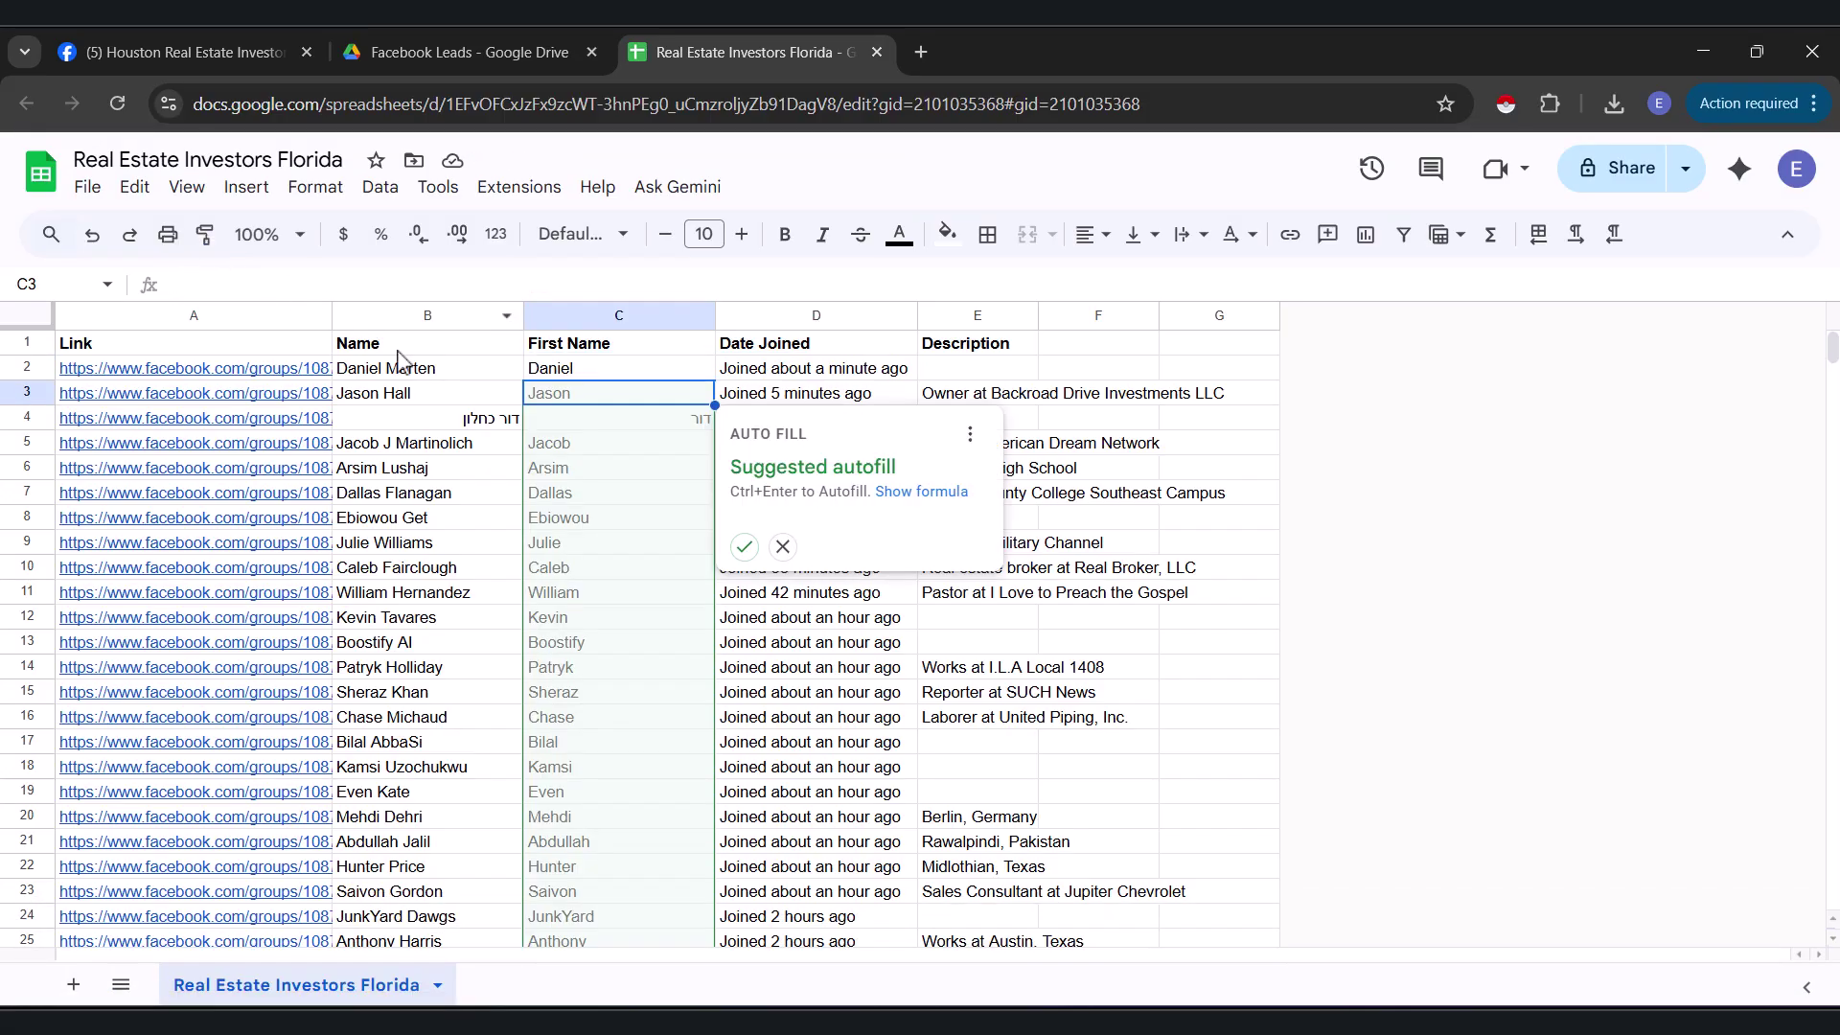
{"action": "left_click", "coordinate": [783, 546]}
{"action": "left_click", "coordinate": [626, 371]}
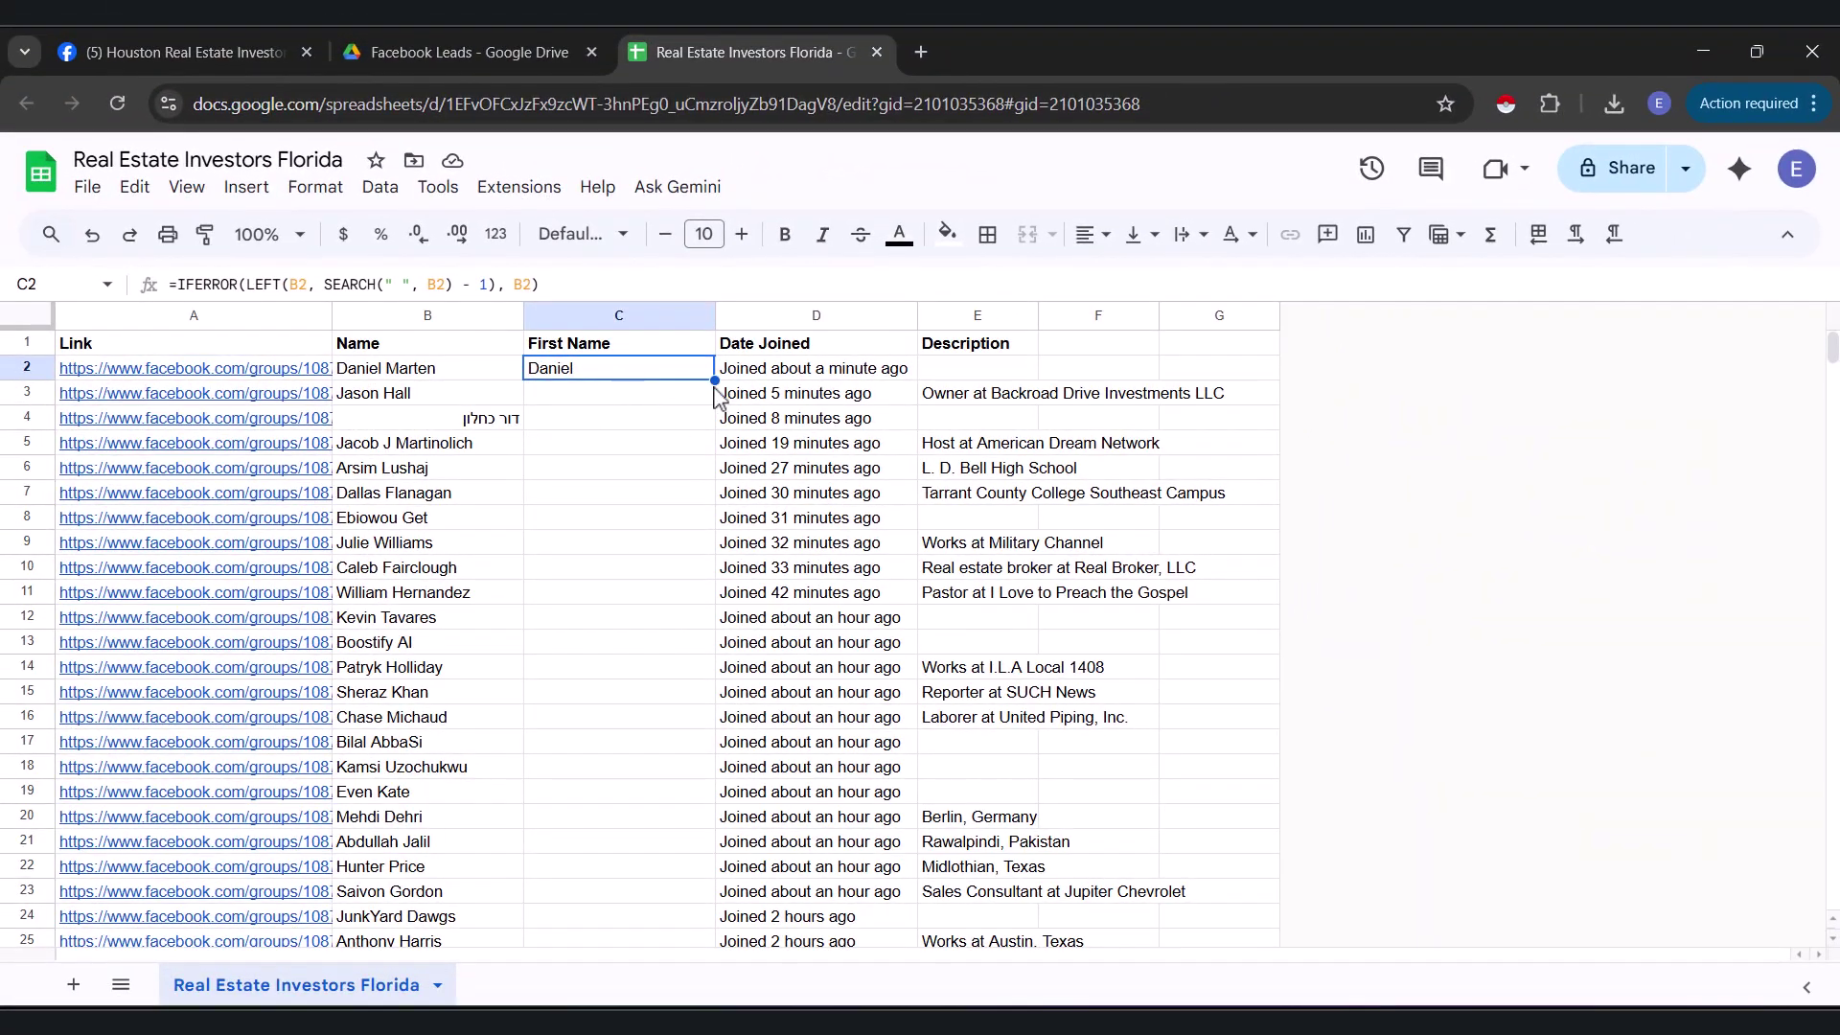
{"action": "left_click_drag", "start_coordinate": [716, 379], "coordinate": [717, 944]}
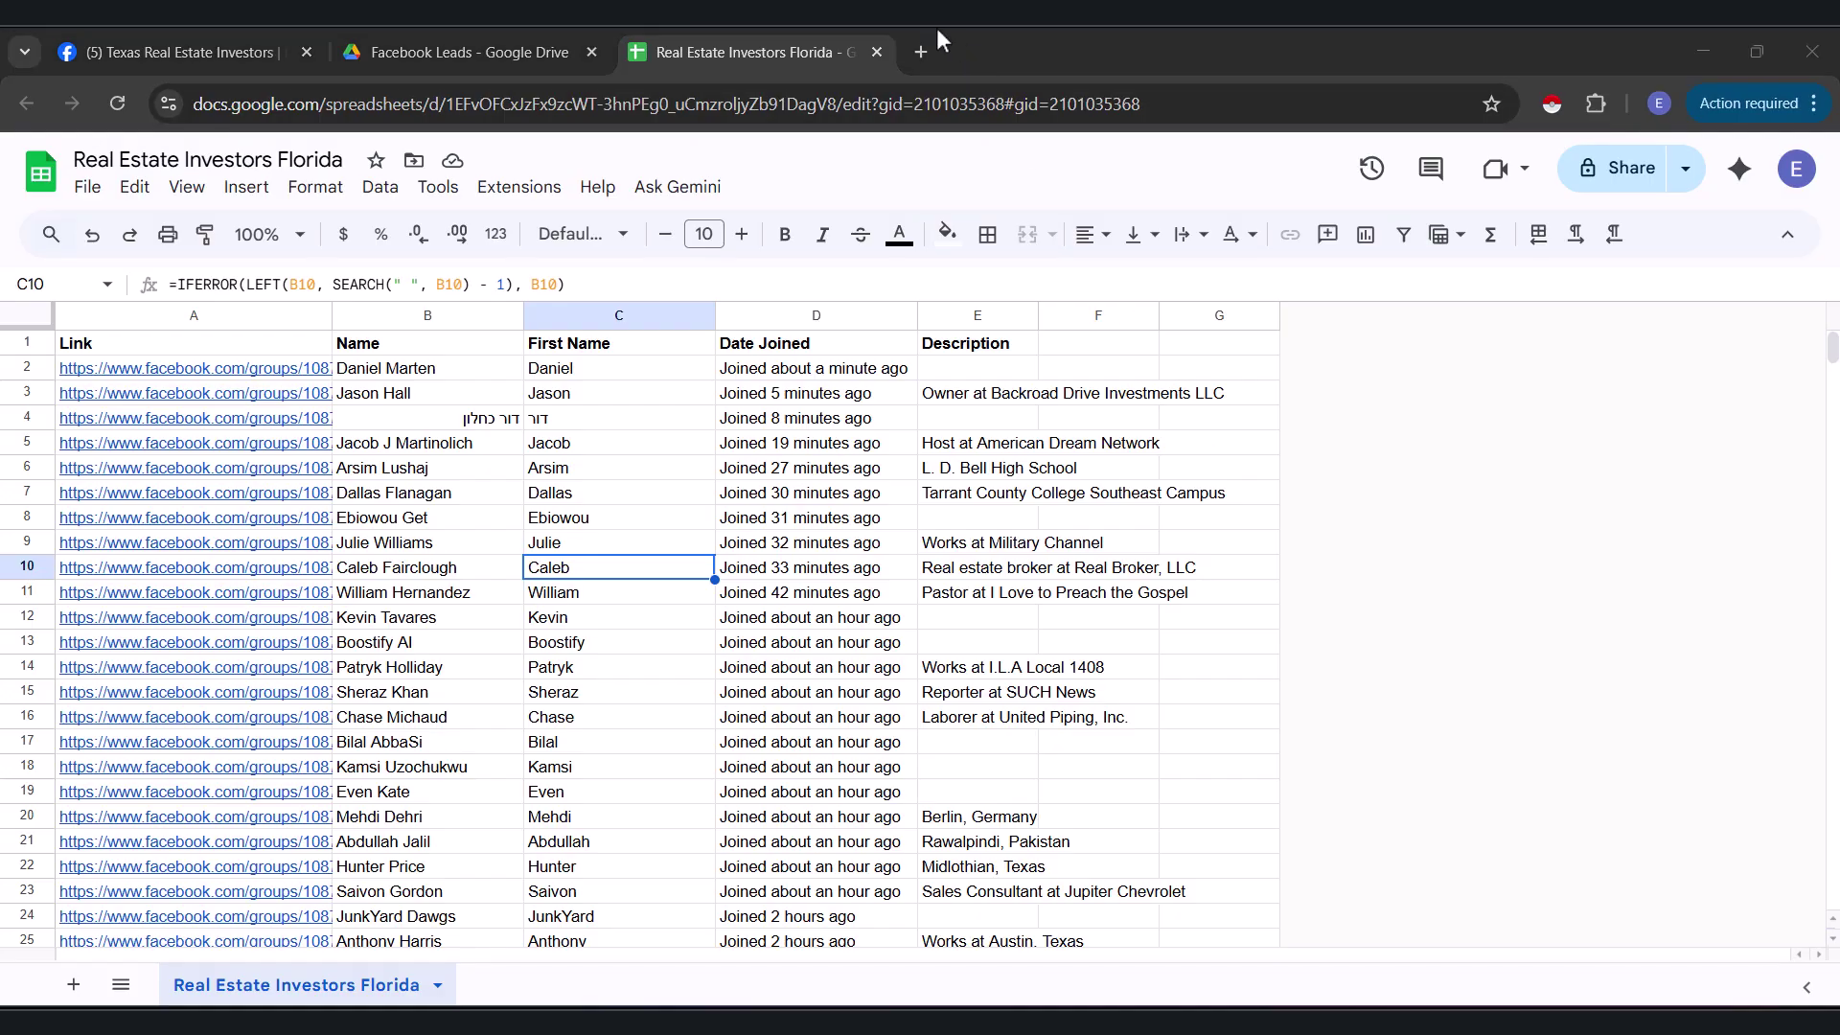
Step: Open ChatGPT in a new tab without logging in and send the prepared outreach prompt
{"action": "left_click", "coordinate": [921, 51]}
{"action": "type", "text": "chat"}
{"action": "key", "text": "Return"}
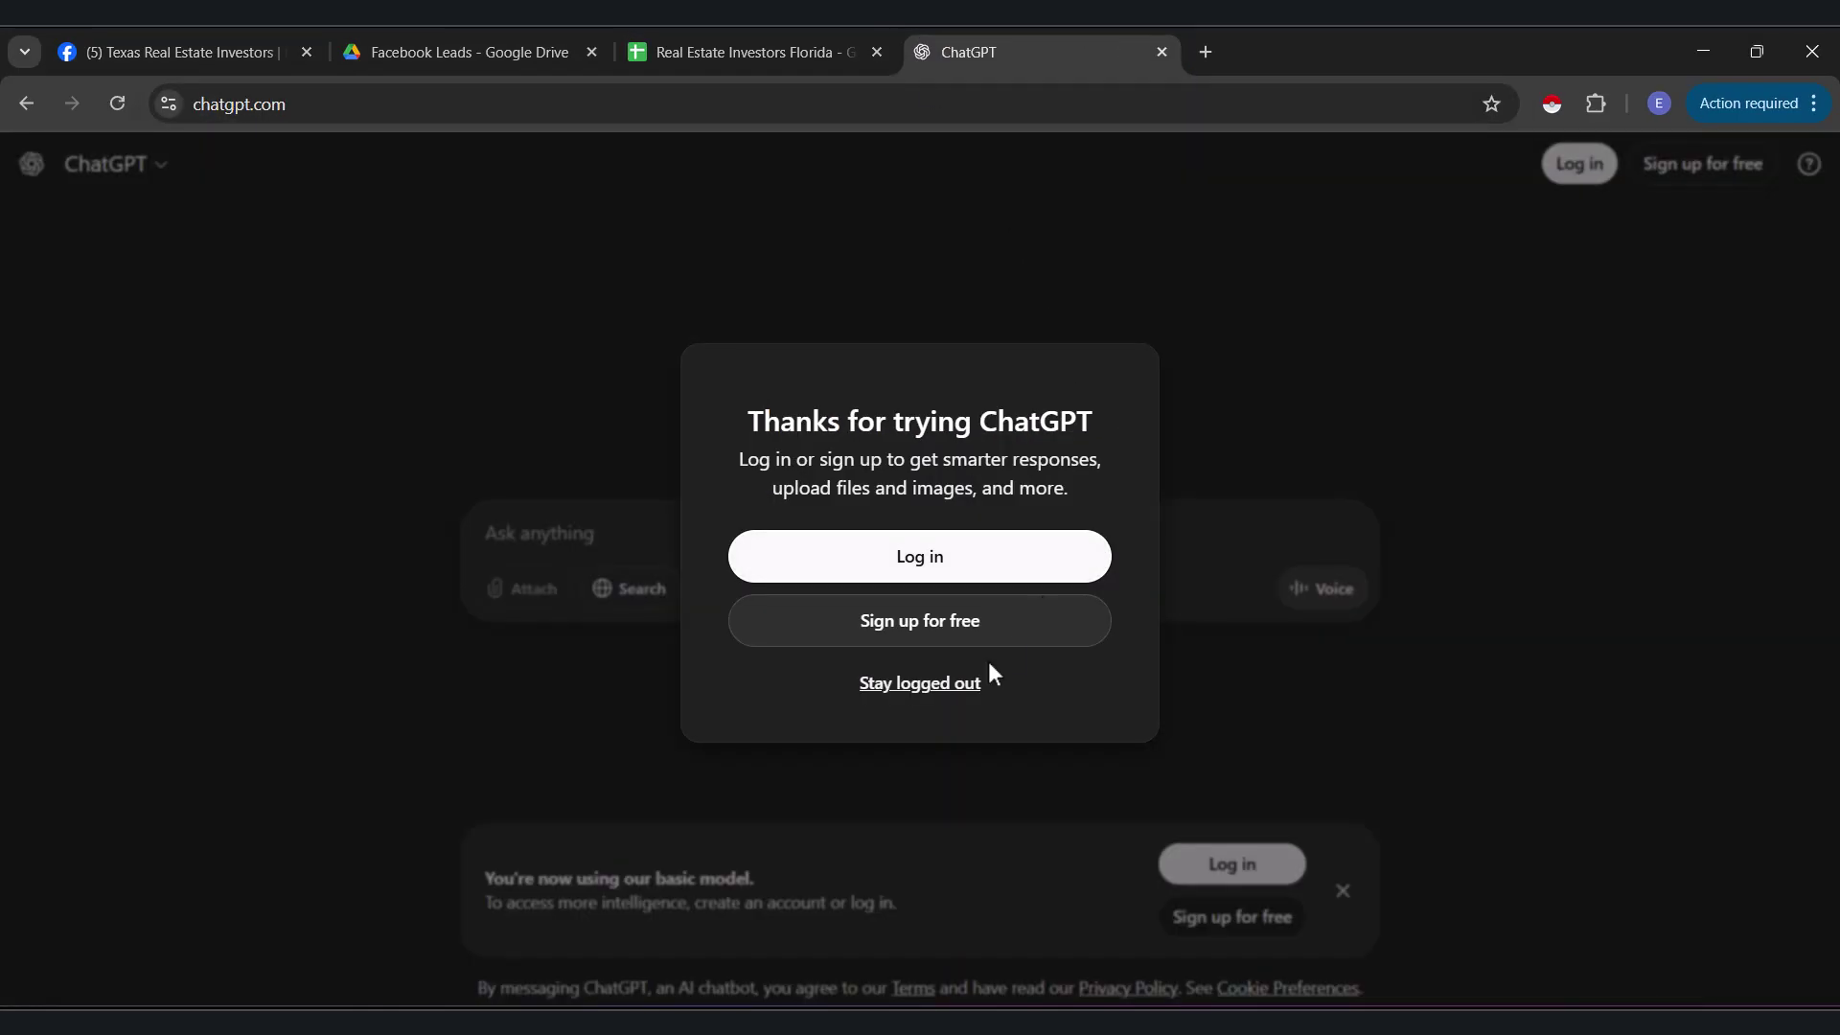
{"action": "left_click", "coordinate": [970, 684]}
{"action": "left_click", "coordinate": [1337, 896]}
{"action": "left_click", "coordinate": [904, 530]}
{"action": "type", "text": "Create a short, one-line message for {firstName} to see if they might need AI tools that analyze deals or find undervalued properties automatically. Keep it human, approachable, formal, and under 180 characters. Send via Facebook group and mention you saw them in Texas Real Estate Investors. And including if they would like to have a chat. Draft 3 to 5 variations"}
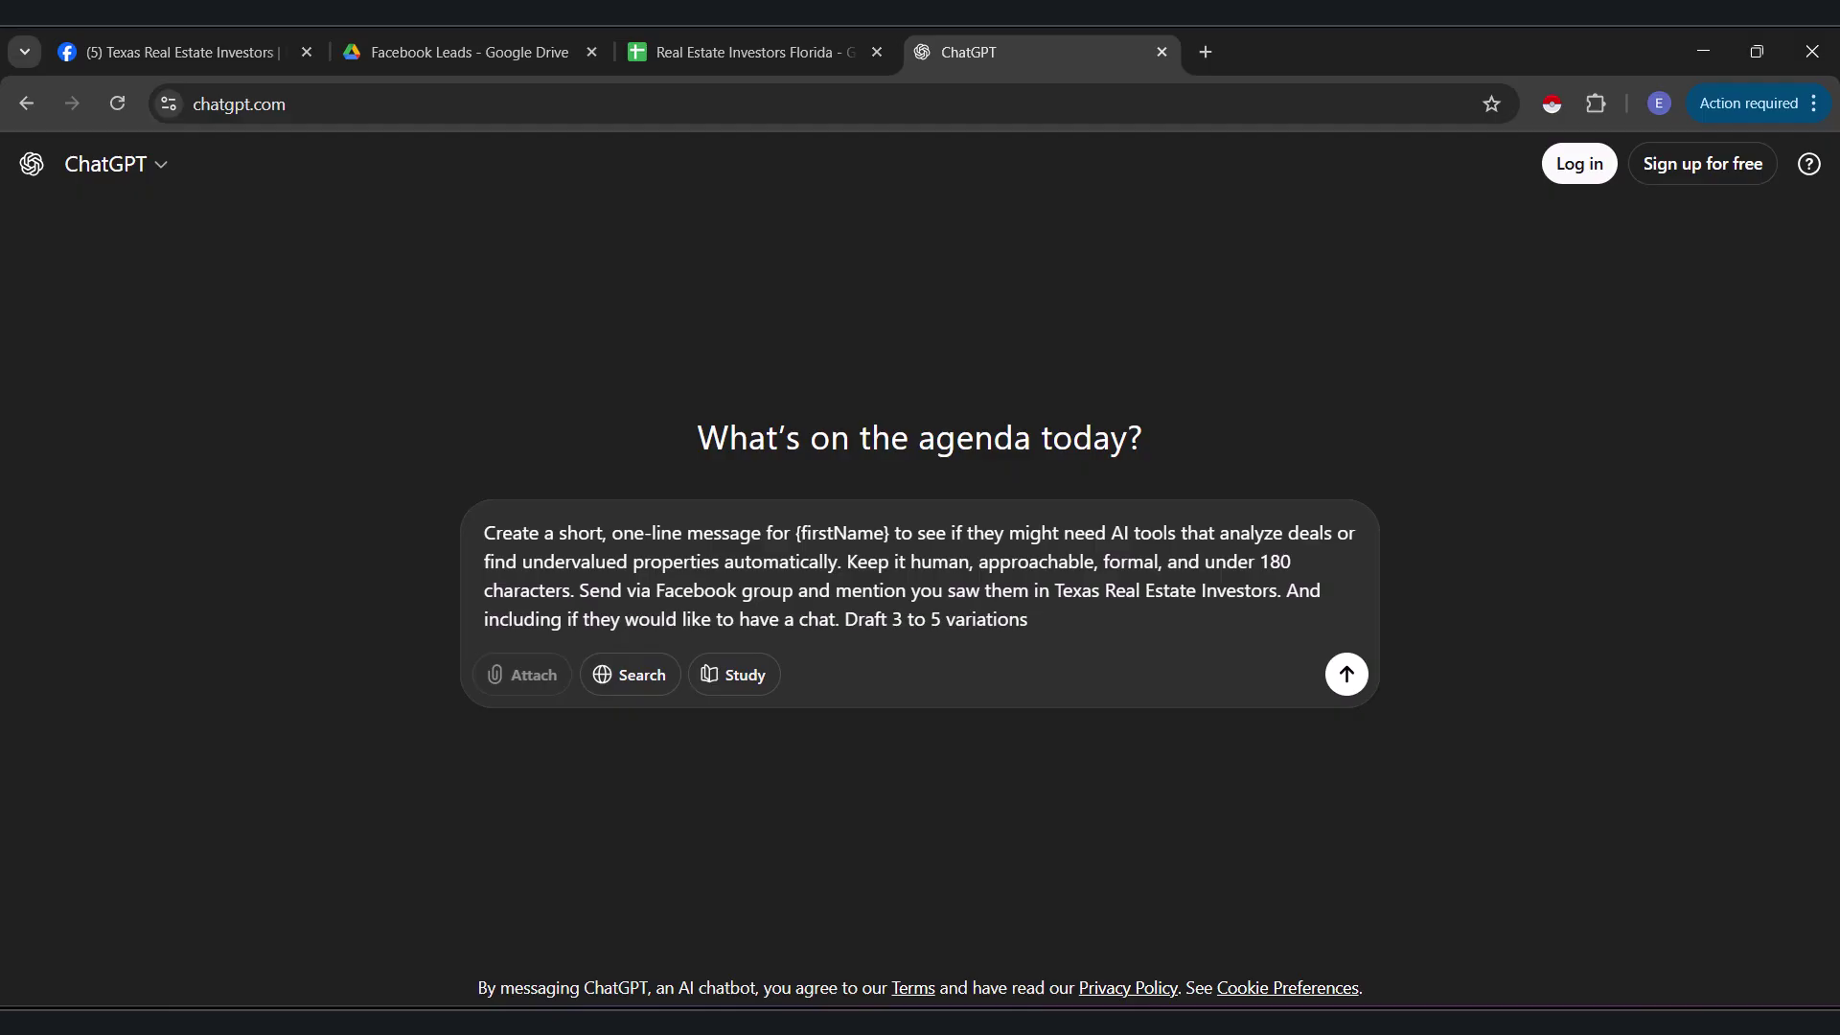
{"action": "key", "text": "Return"}
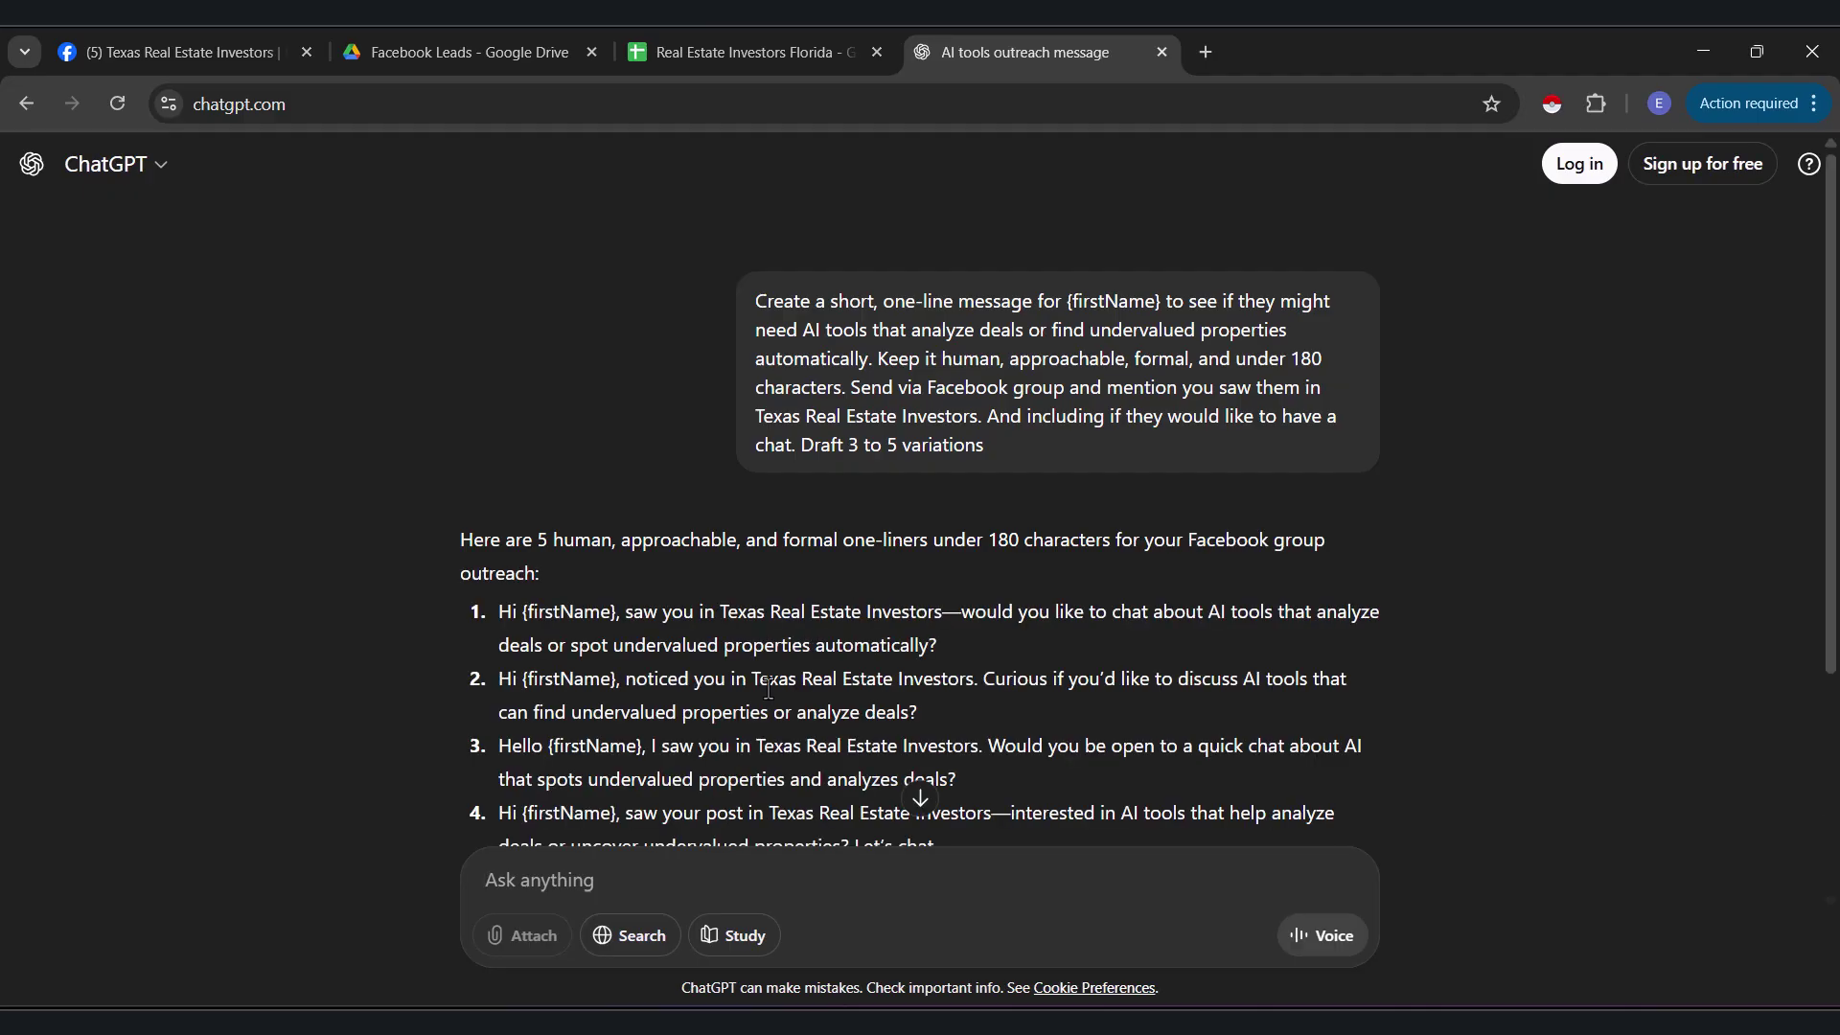
Step: Copy the third message variation from ChatGPT's reply
{"action": "scroll", "coordinate": [910, 575], "scroll_direction": "down", "scroll_amount": 1}
{"action": "left_click_drag", "start_coordinate": [964, 663], "coordinate": [497, 648]}
{"action": "right_click", "coordinate": [570, 642]}
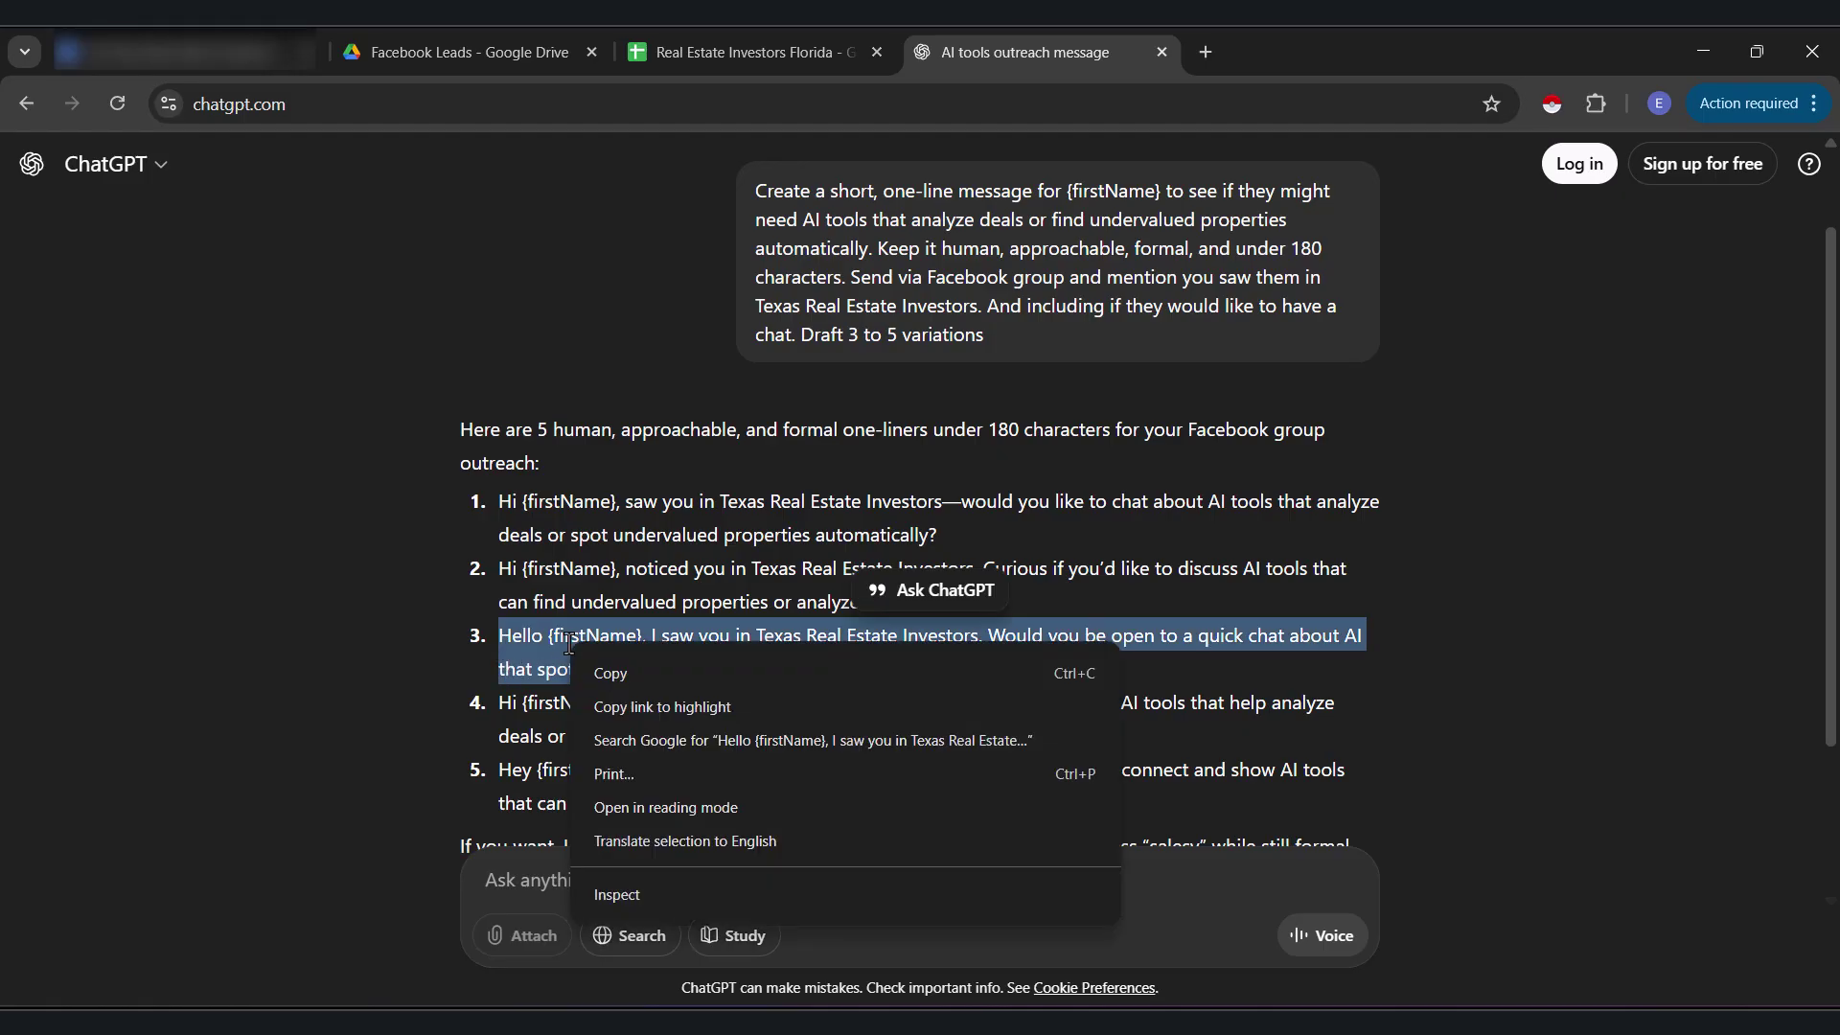
{"action": "left_click", "coordinate": [614, 663]}
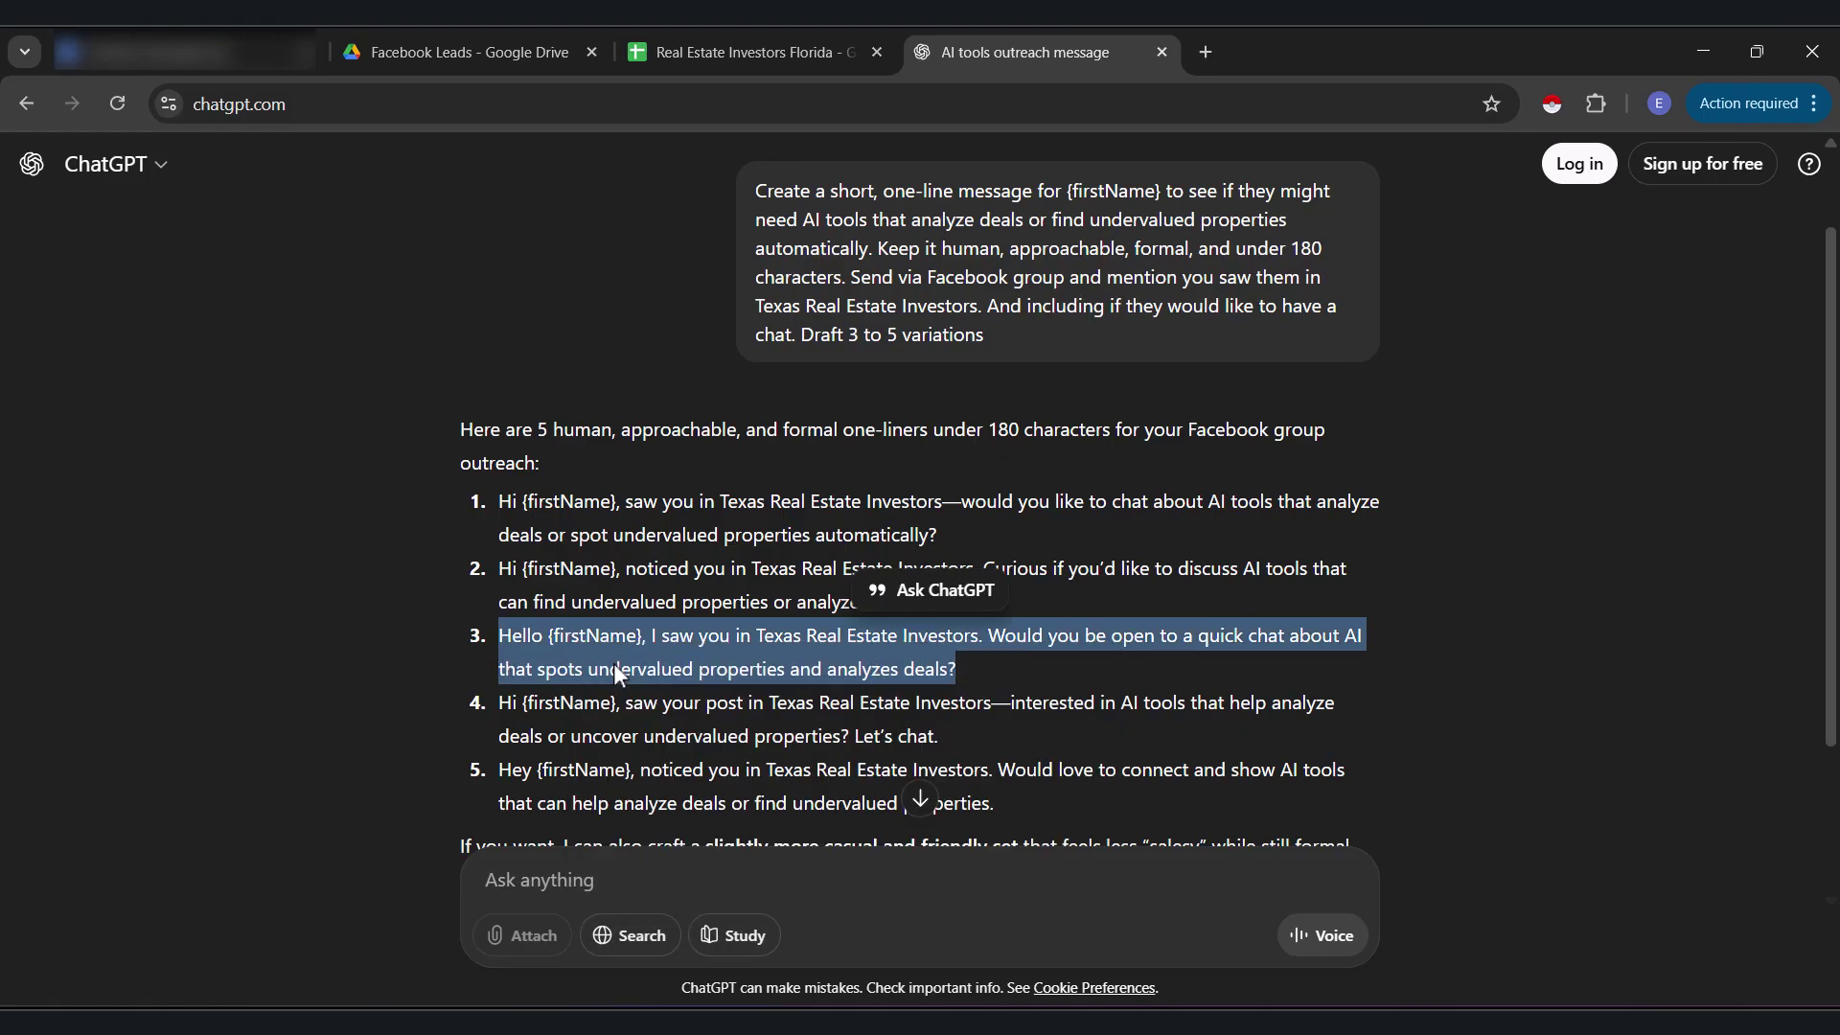
Step: Open wordcounter.net in a new tab and paste the copied message inside =""
{"action": "left_click", "coordinate": [1210, 61]}
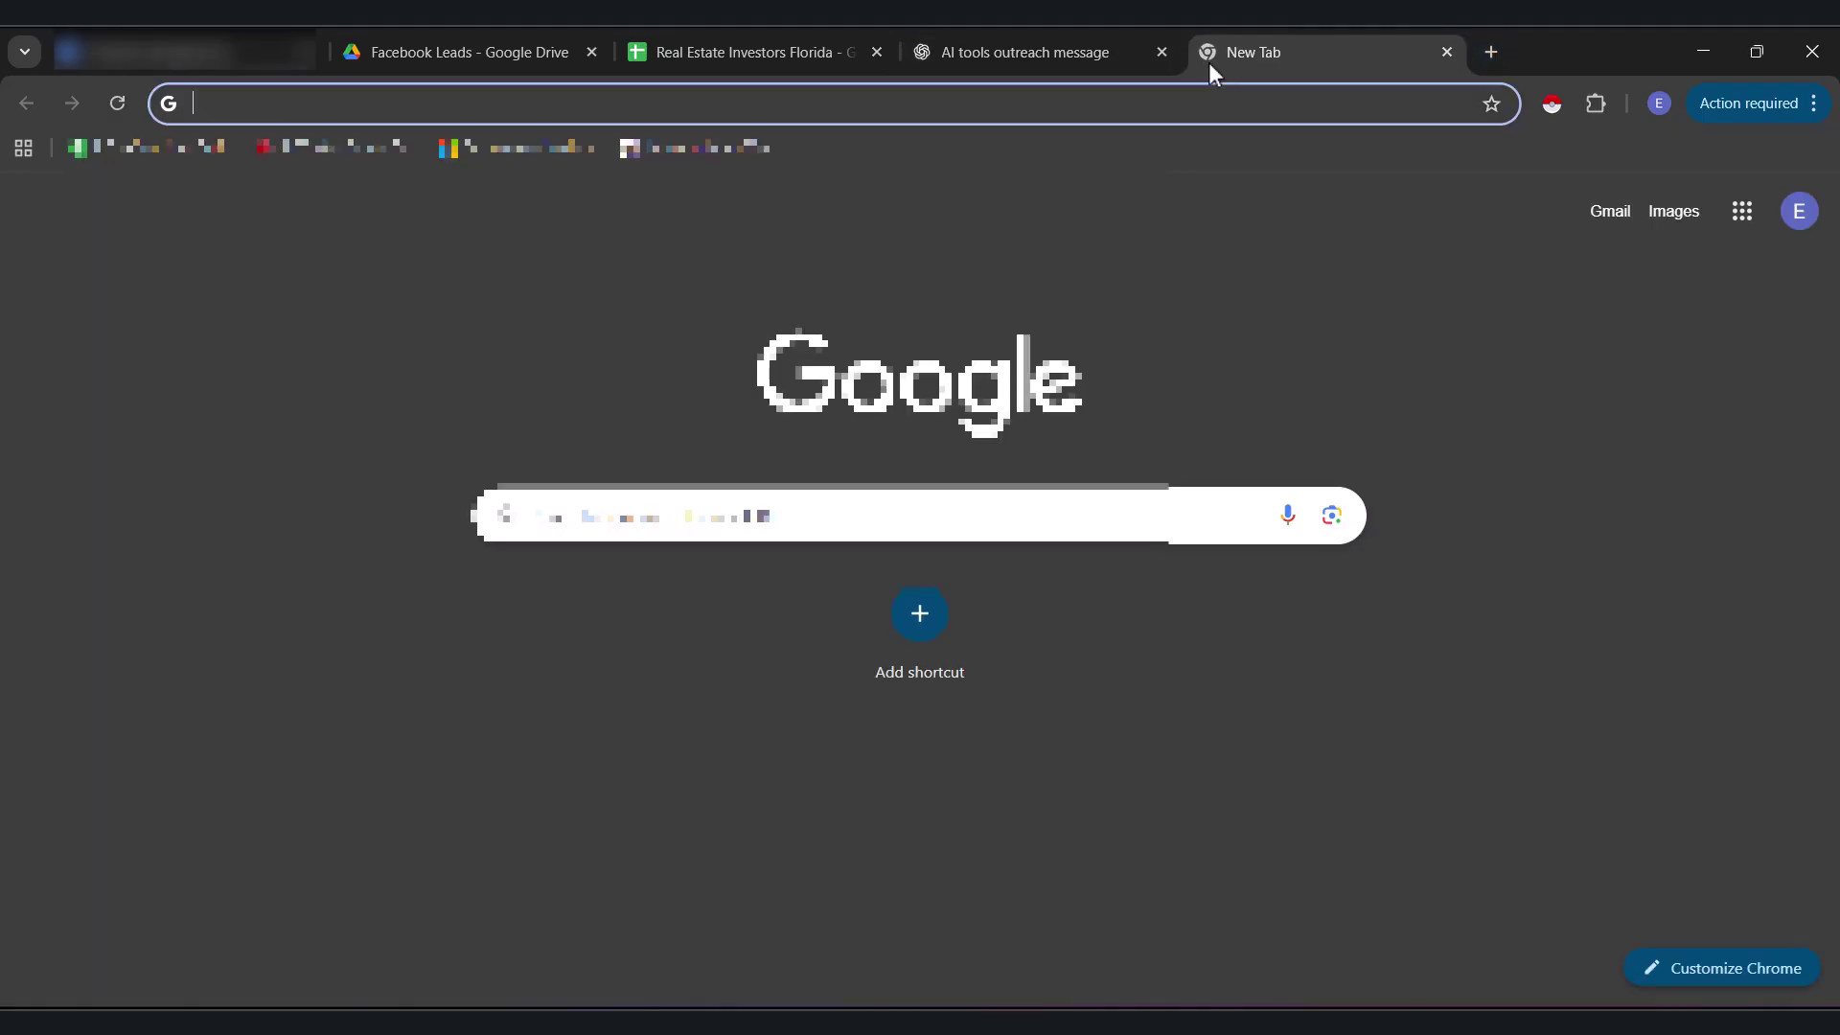
{"action": "type", "text": "wordco"}
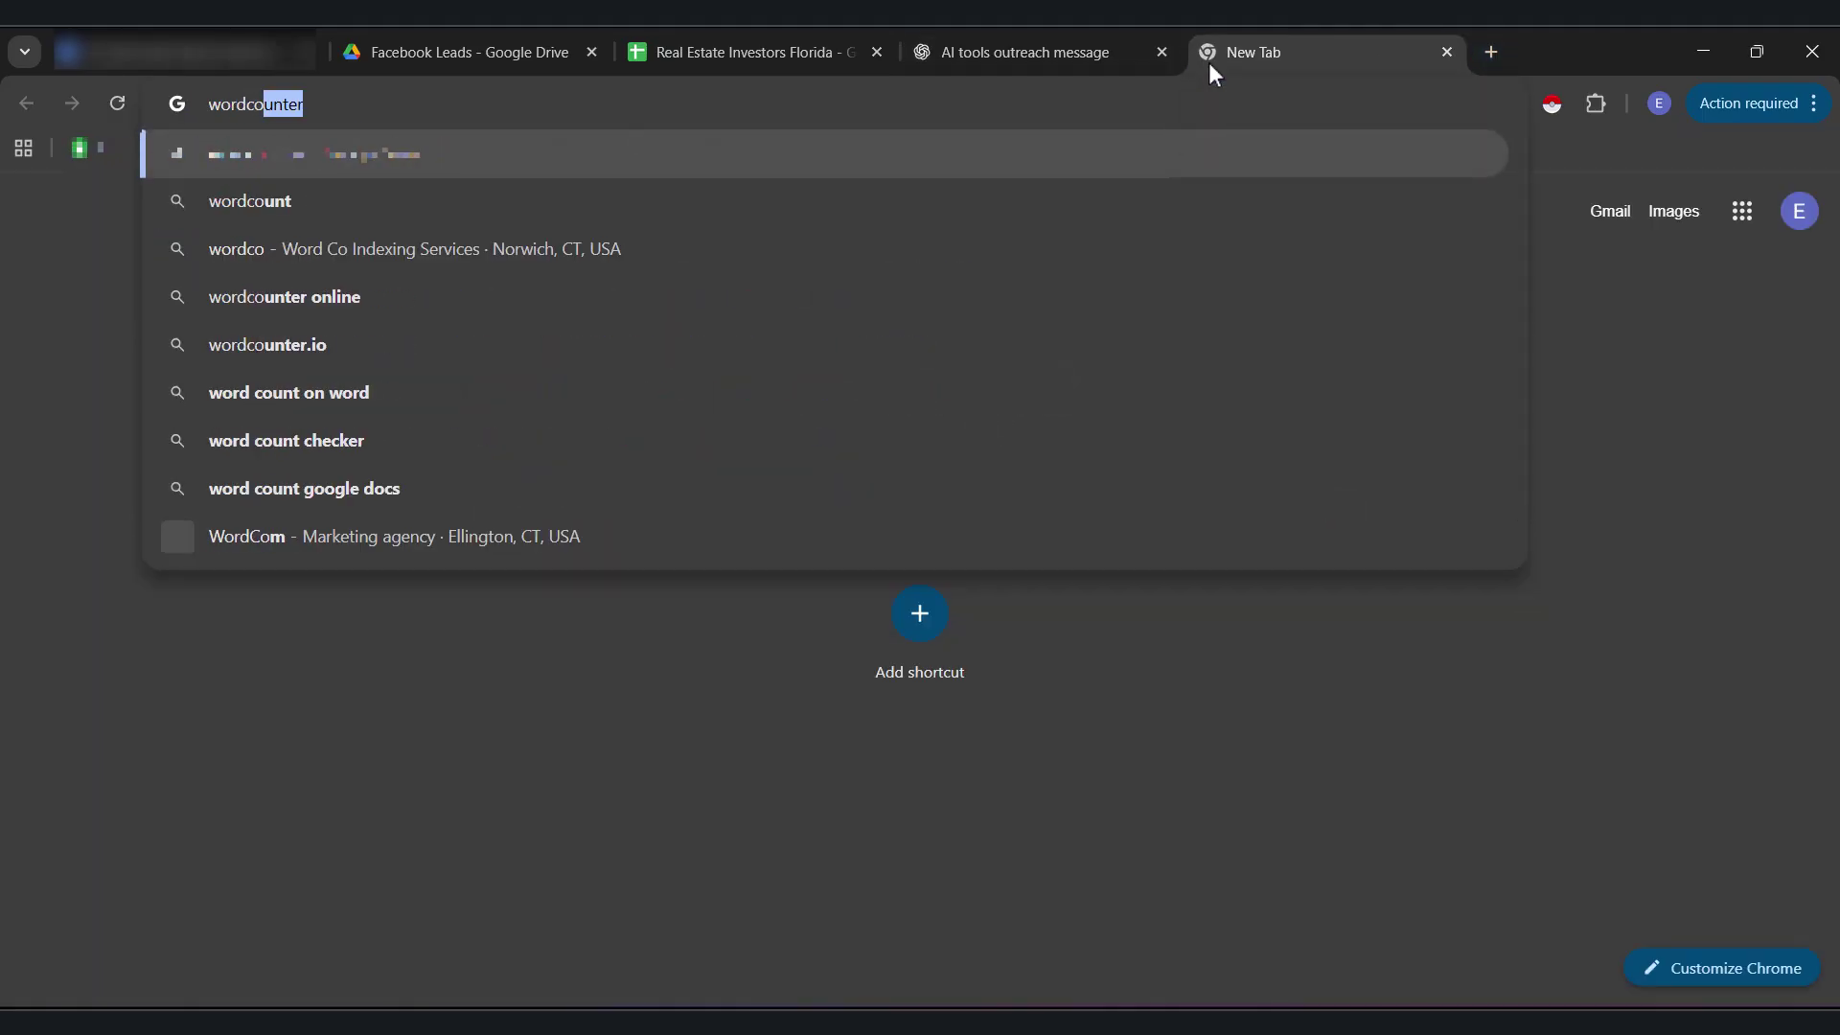
{"action": "type", "text": "unter"}
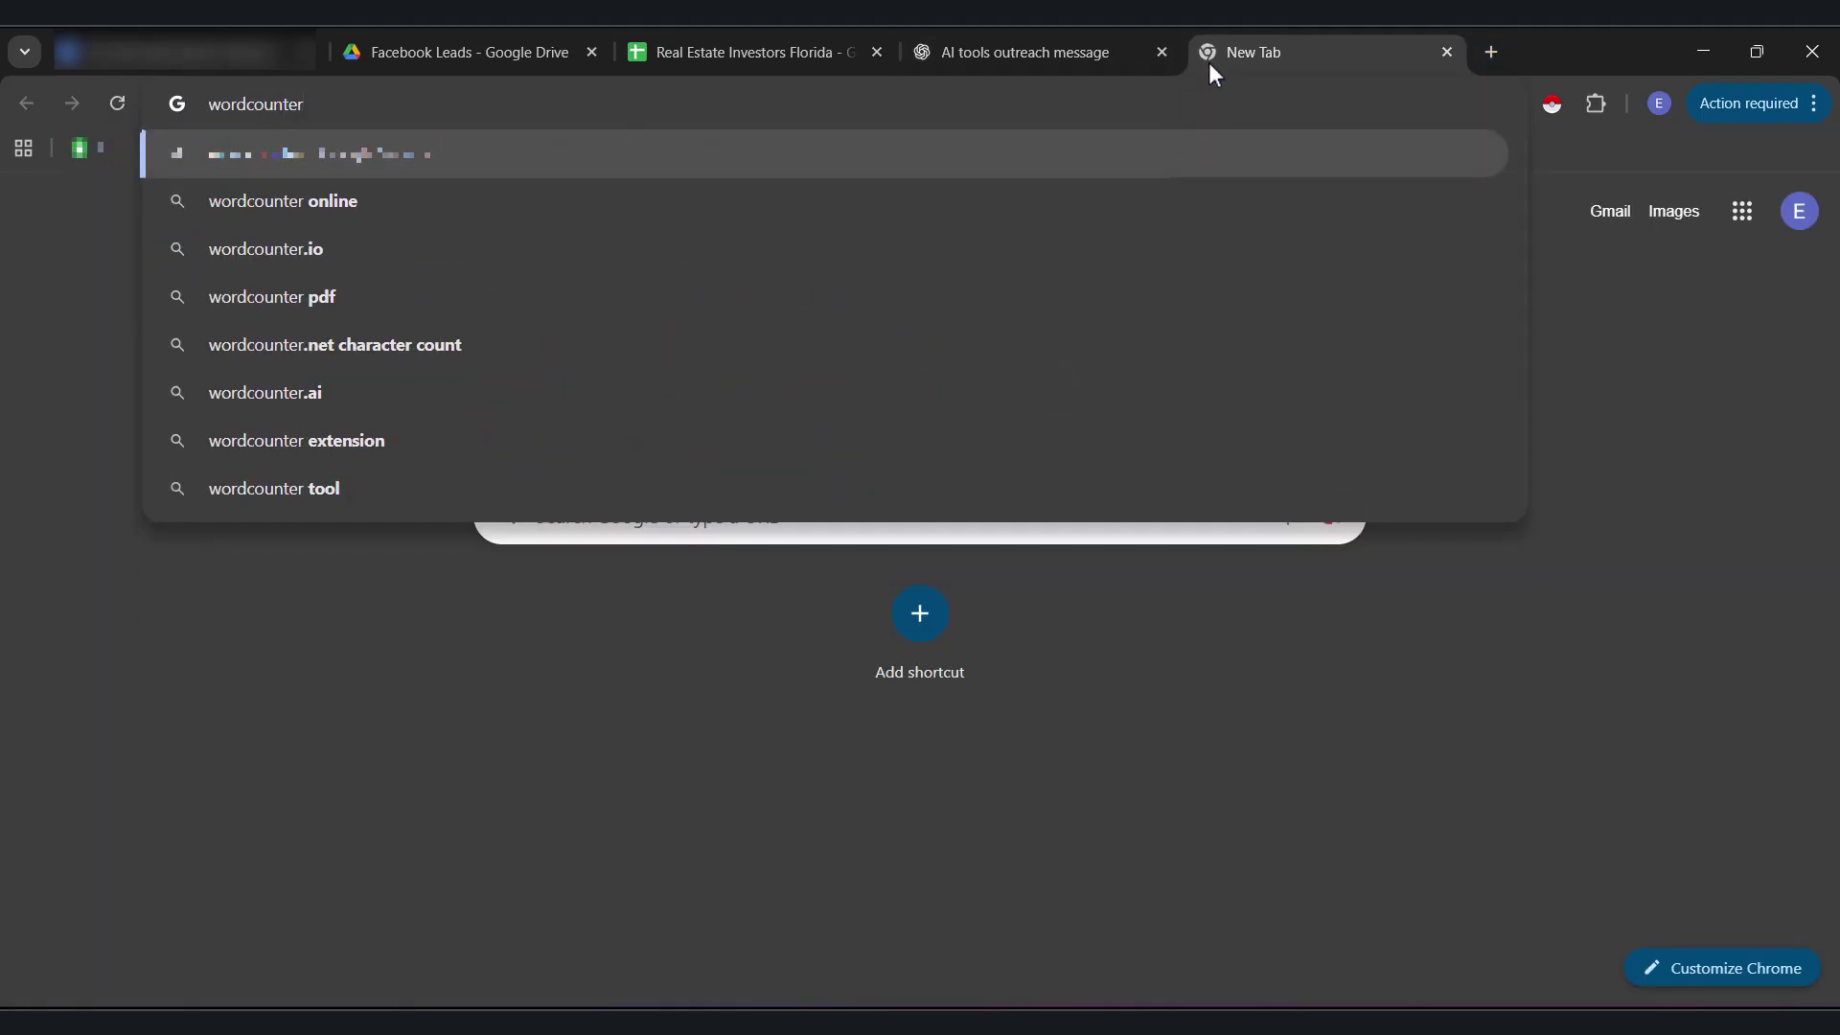
{"action": "type", "text": ".net"}
{"action": "key", "text": "Return"}
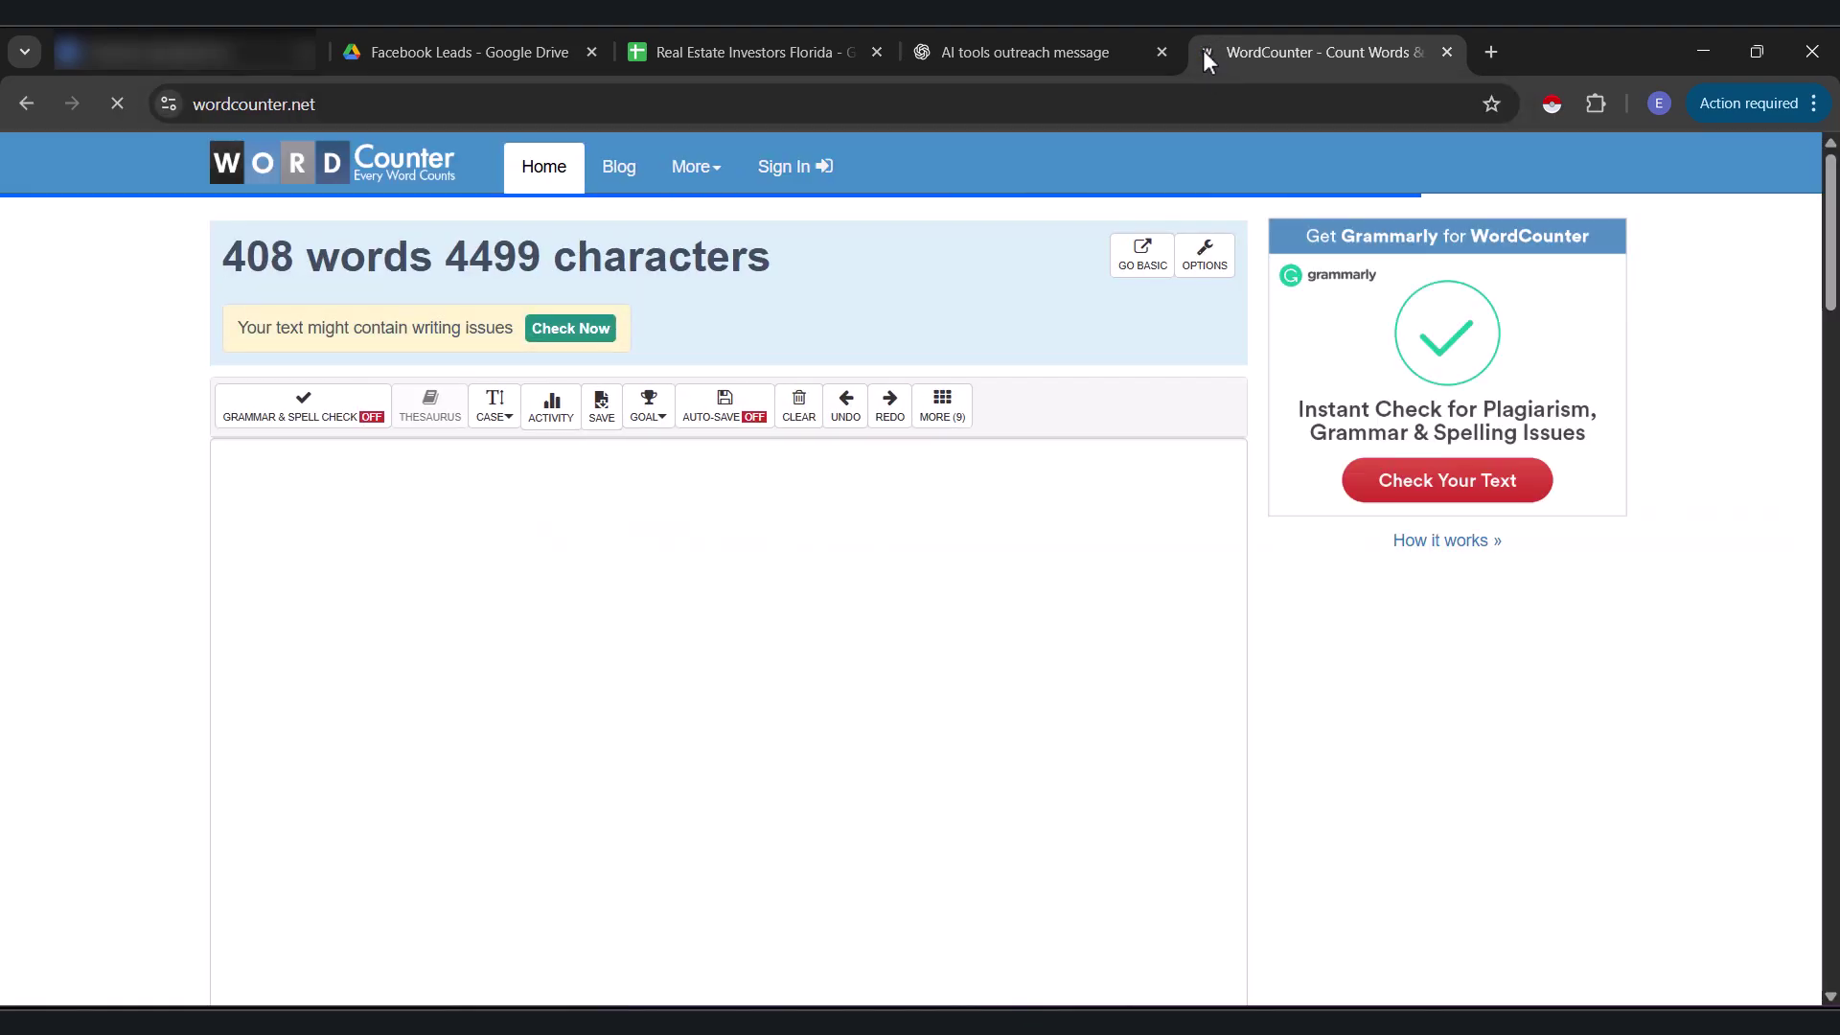
{"action": "left_click", "coordinate": [374, 531]}
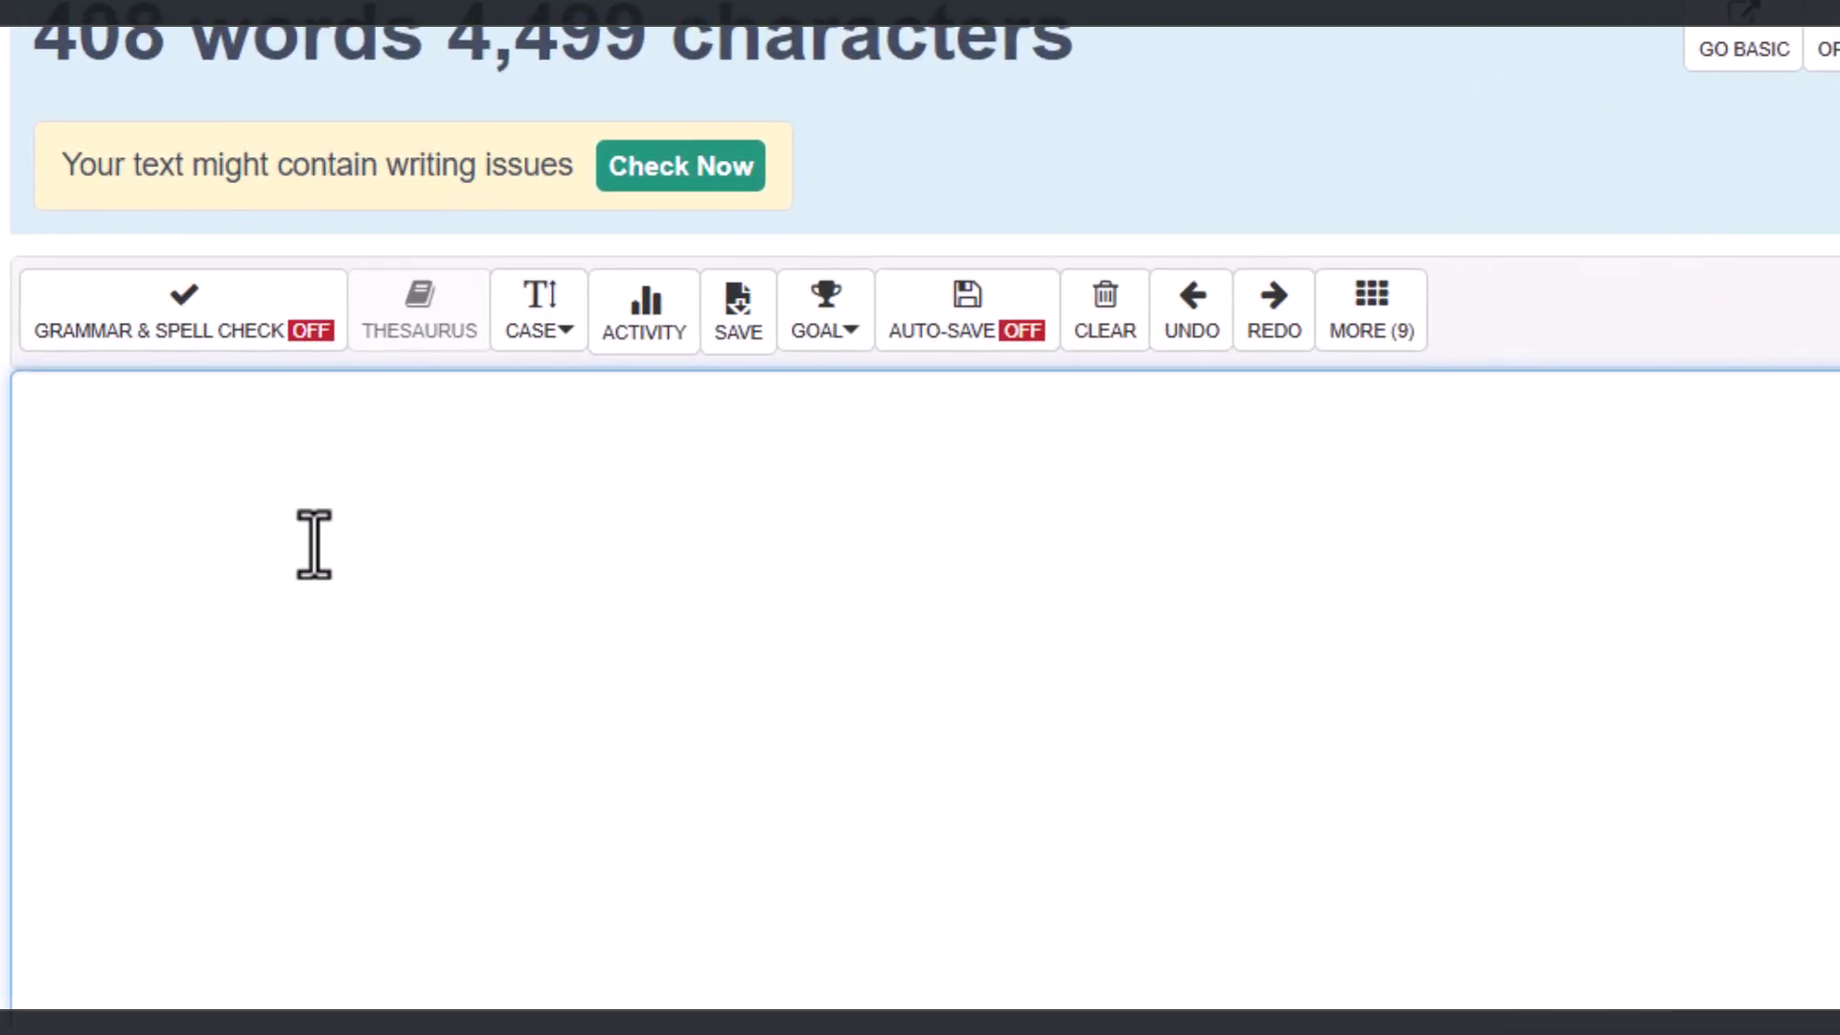
{"action": "type", "text": "="}
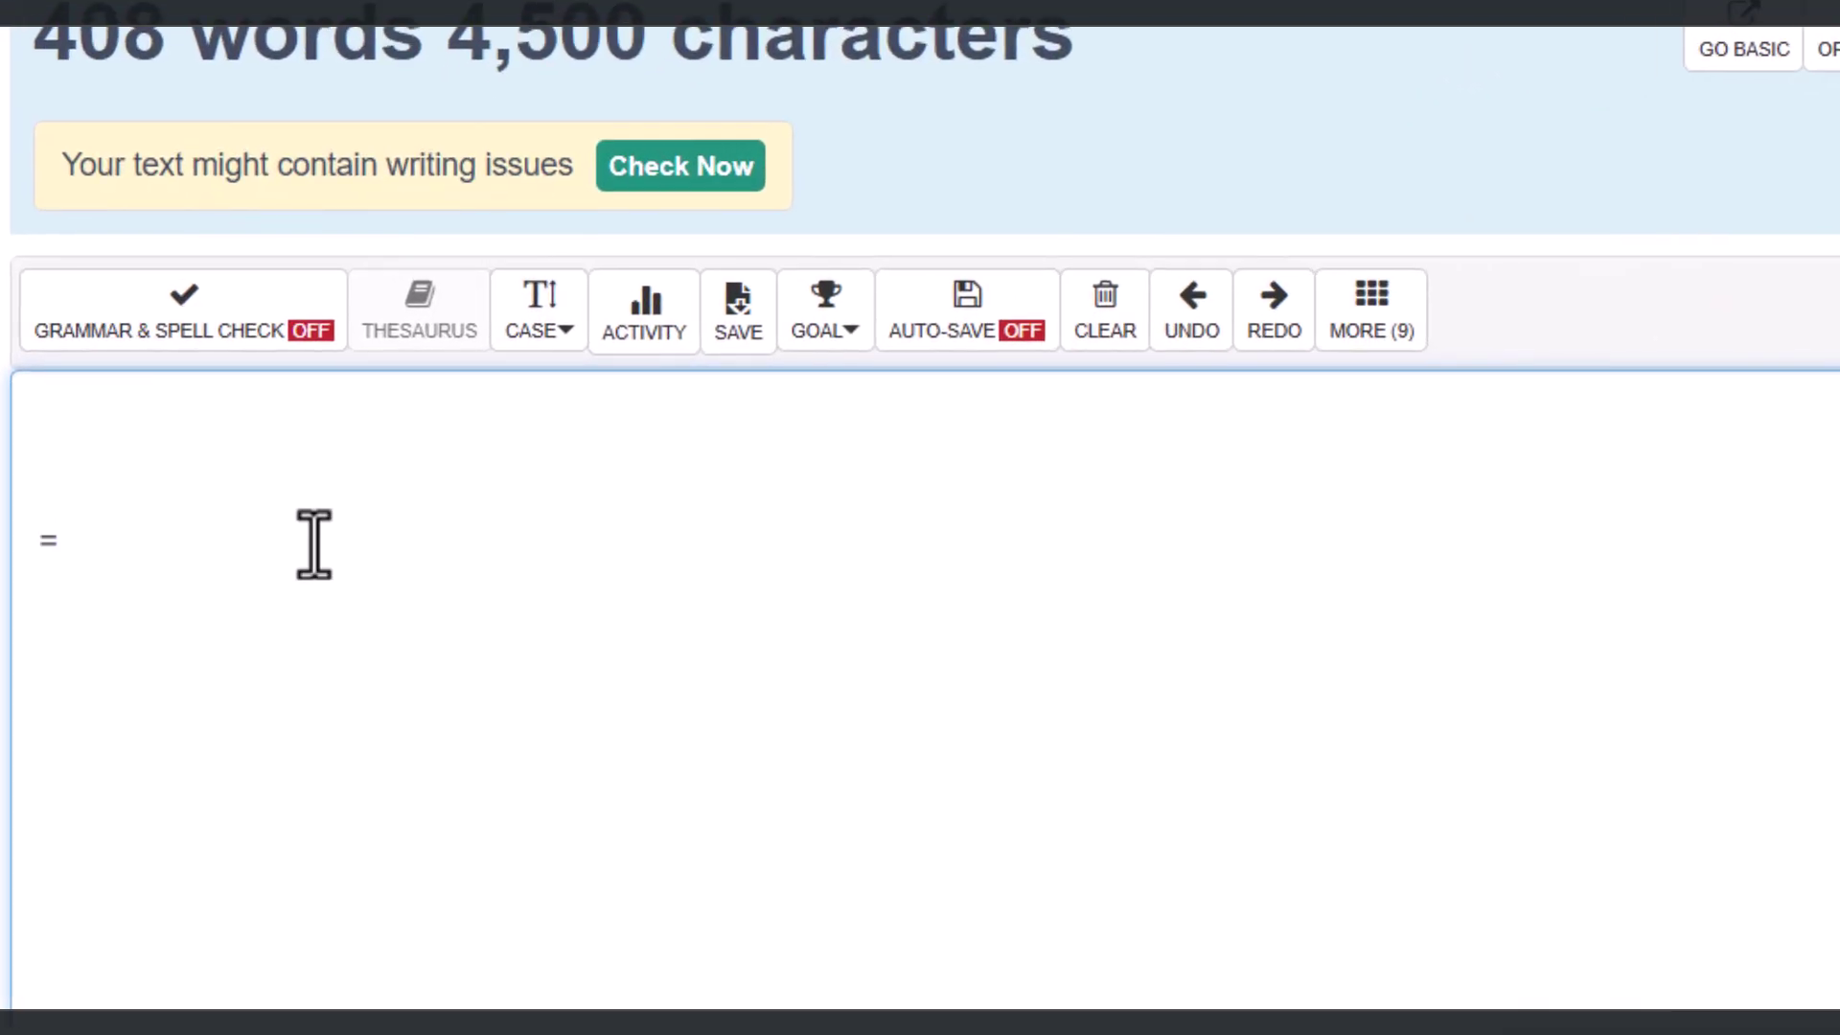
{"action": "type", "text": "\"\""}
{"action": "key", "text": "Left"}
{"action": "type", "text": "Hello {firstName}, I saw you in Texas Real Estate Investors. Would you be open to a quick chat about AI that spots undervalued properties and analyzes deals?"}
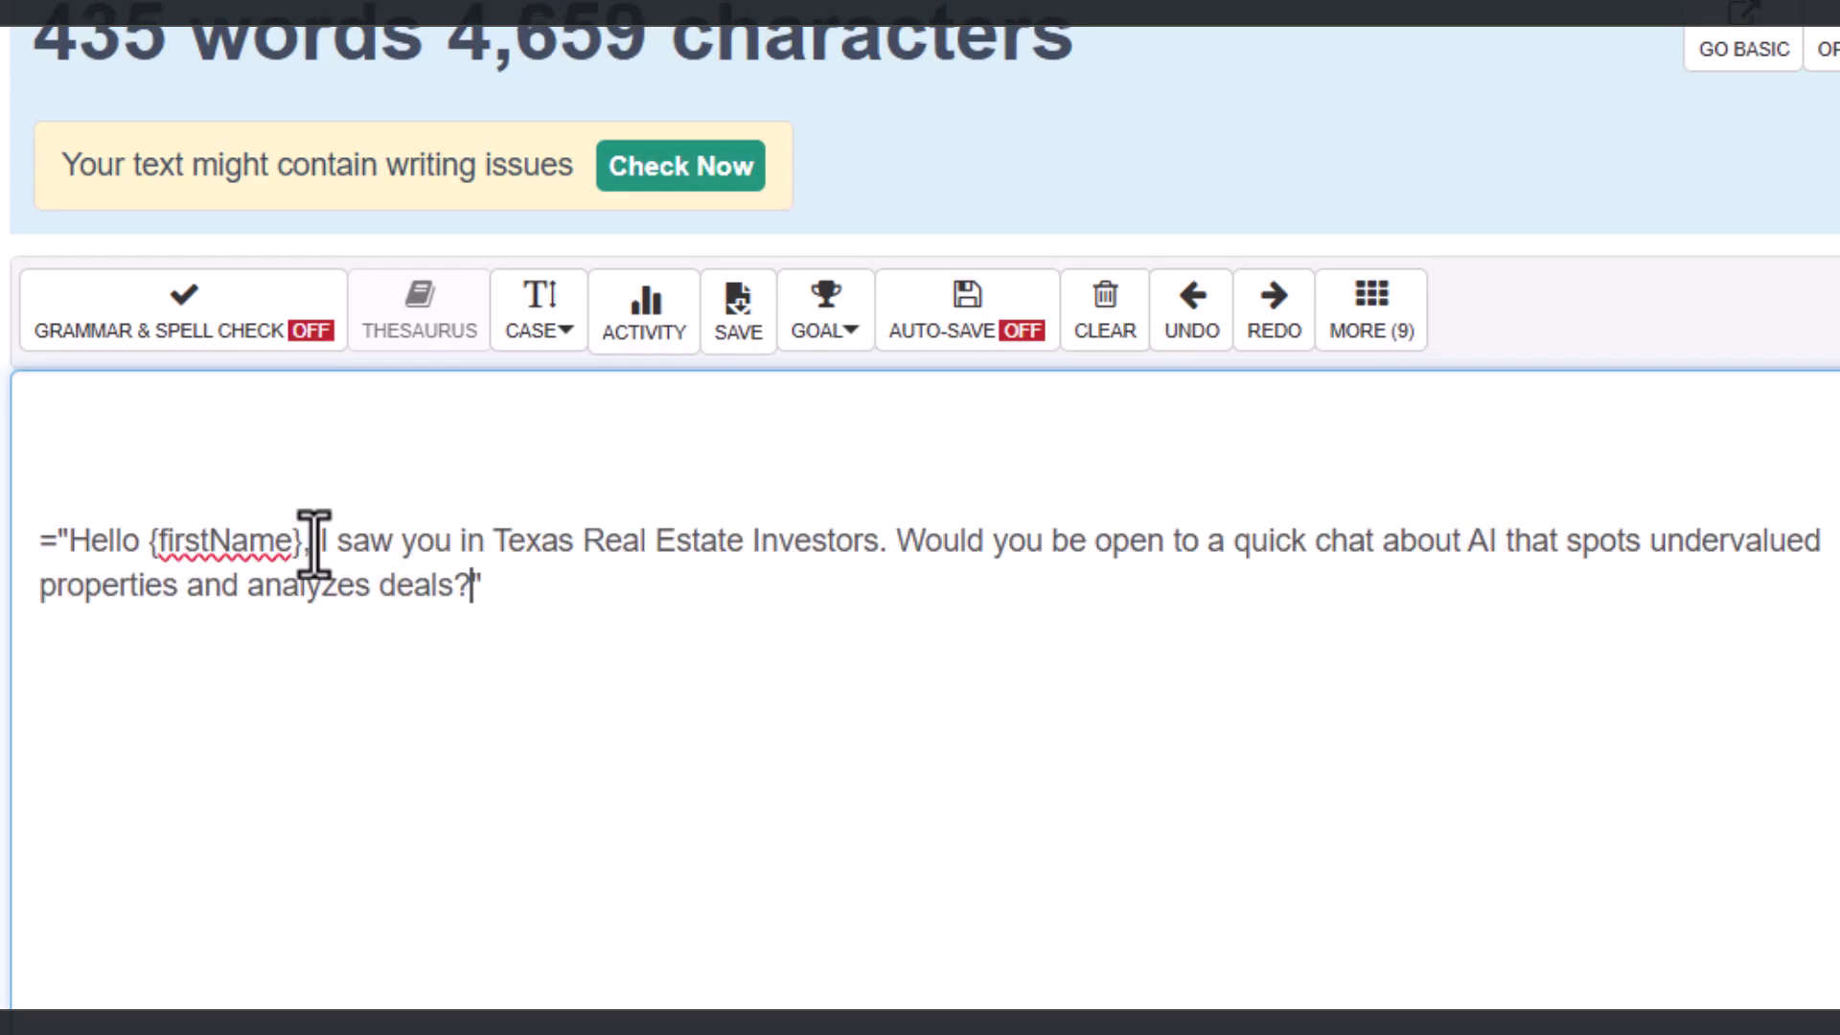
{"action": "left_click", "coordinate": [354, 661]}
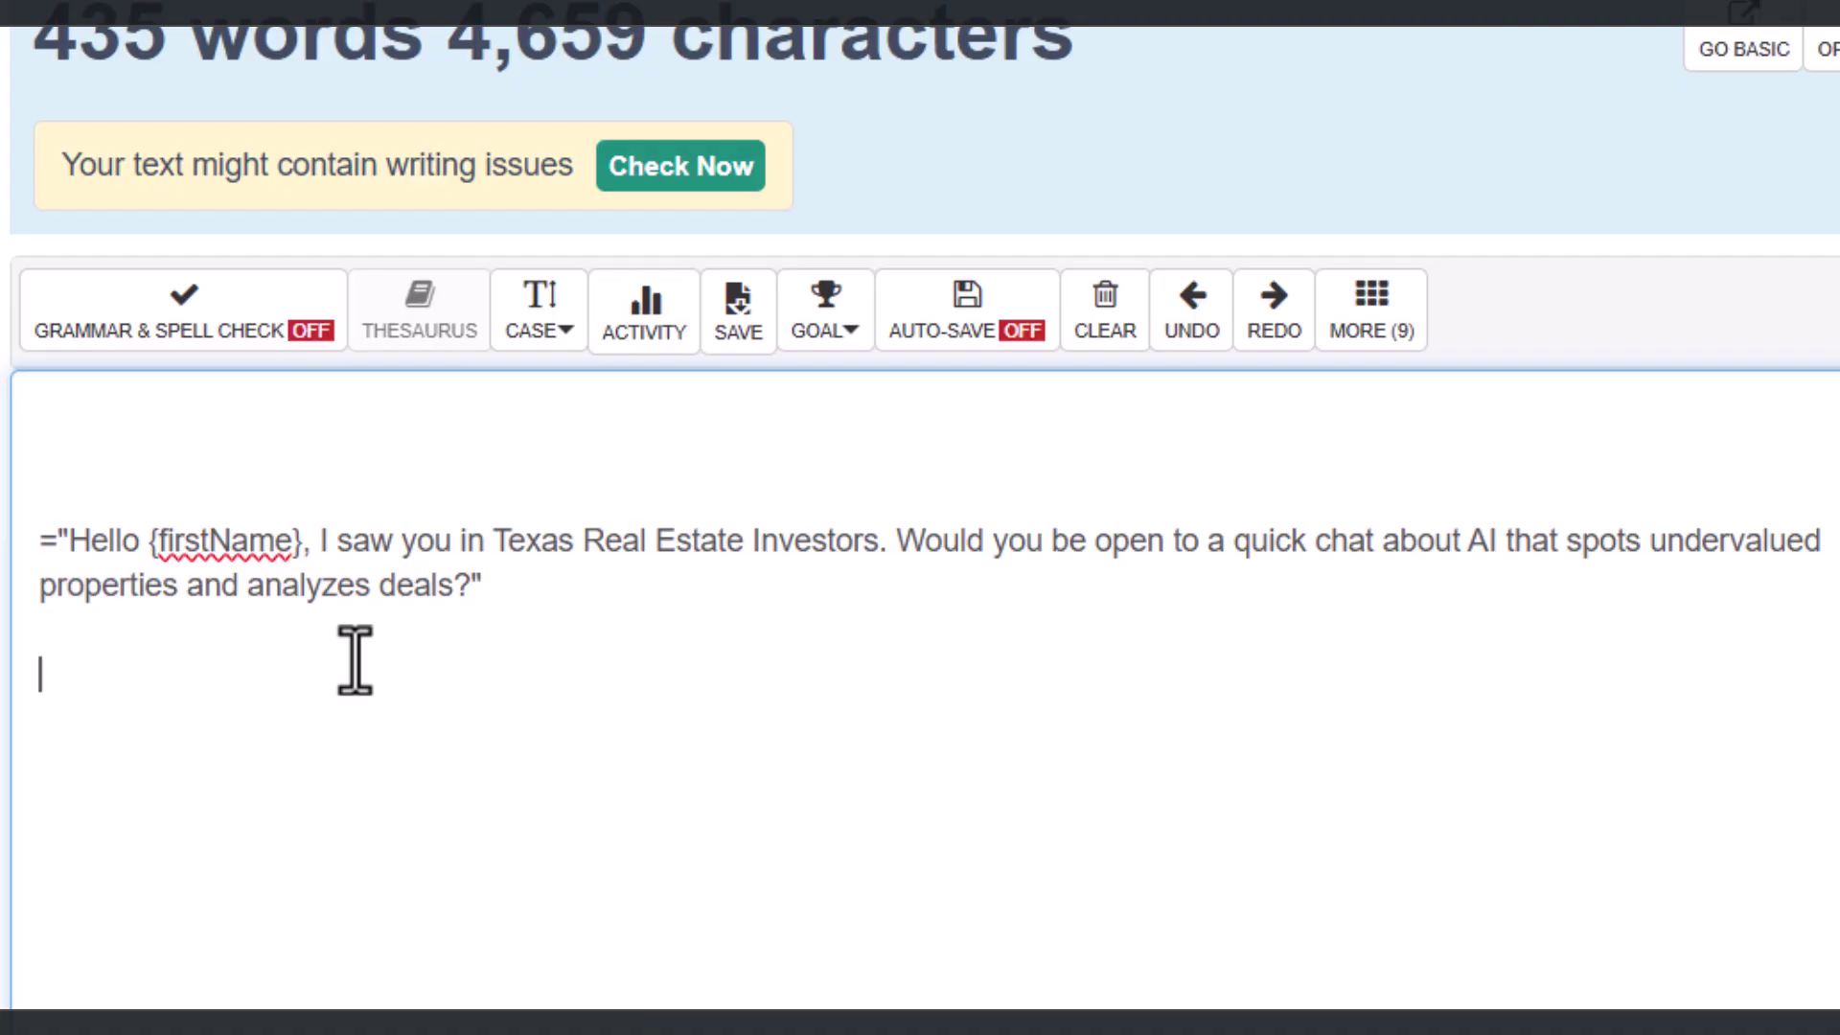
Step: Replace the {firstName} placeholder with " & C2 & "
{"action": "left_click_drag", "start_coordinate": [302, 541], "coordinate": [152, 540]}
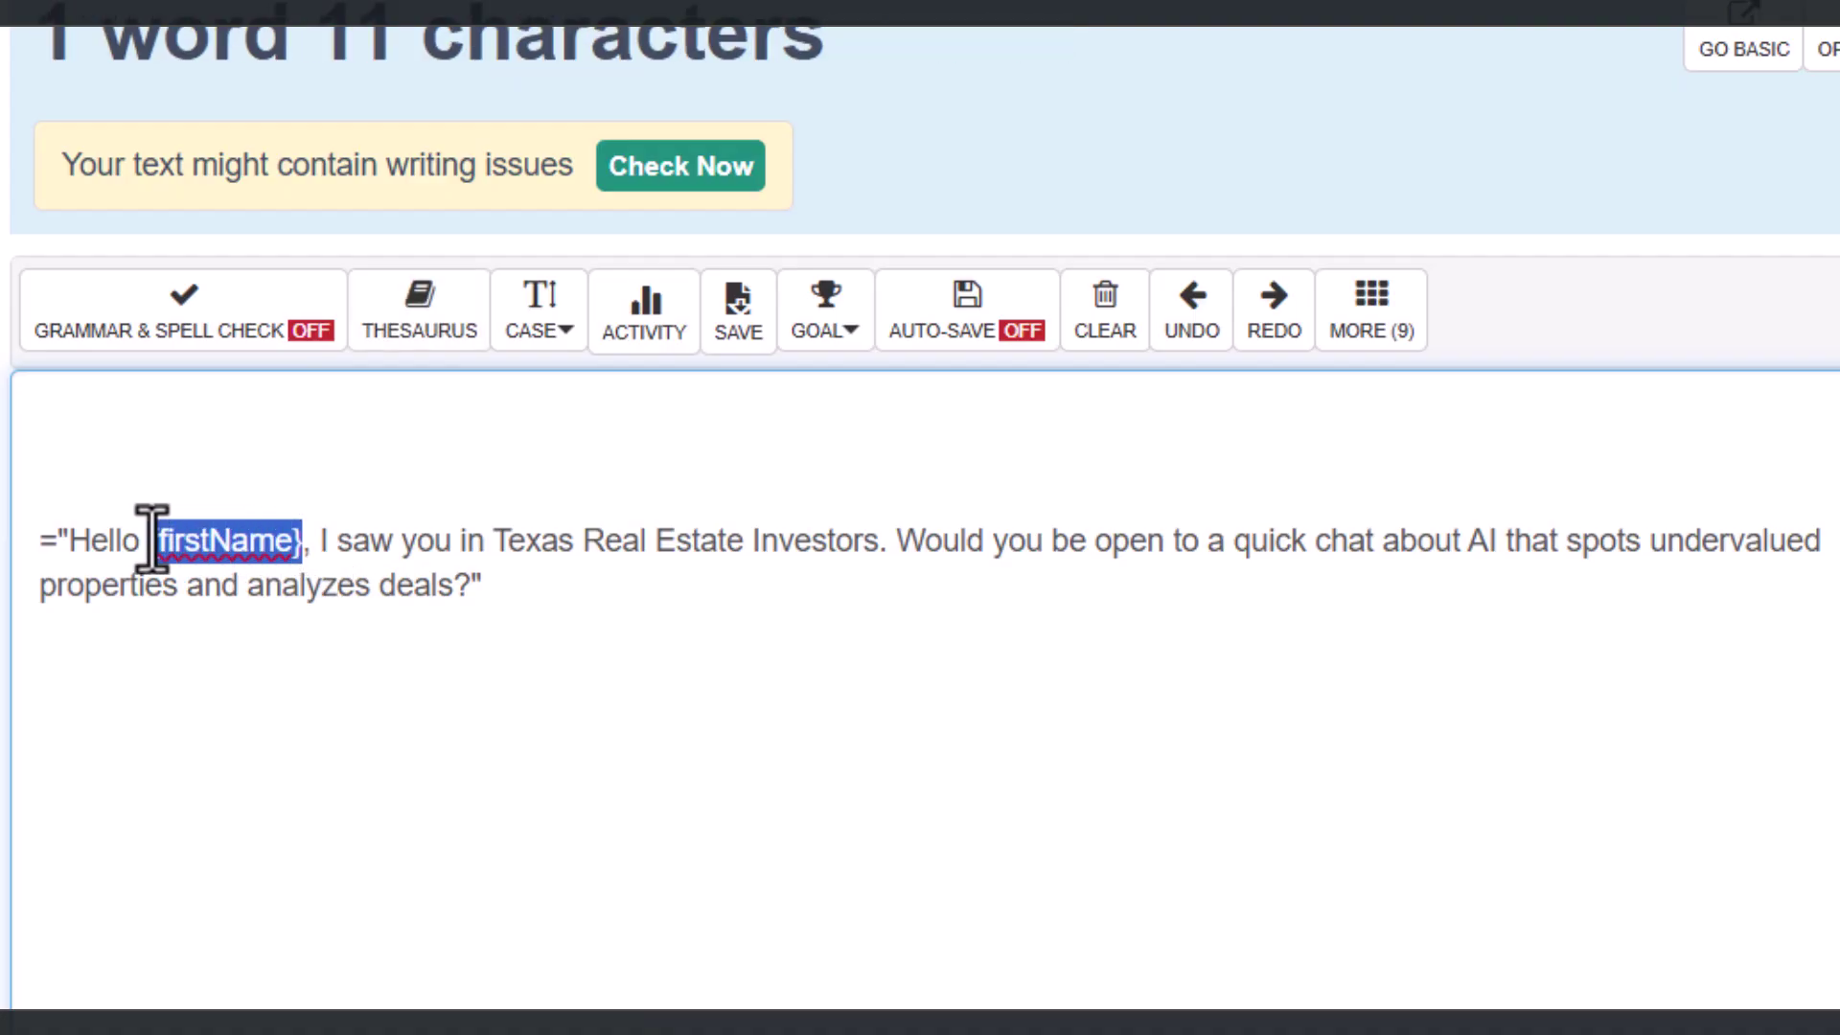
{"action": "key", "text": "BackSpace"}
{"action": "type", "text": "\""}
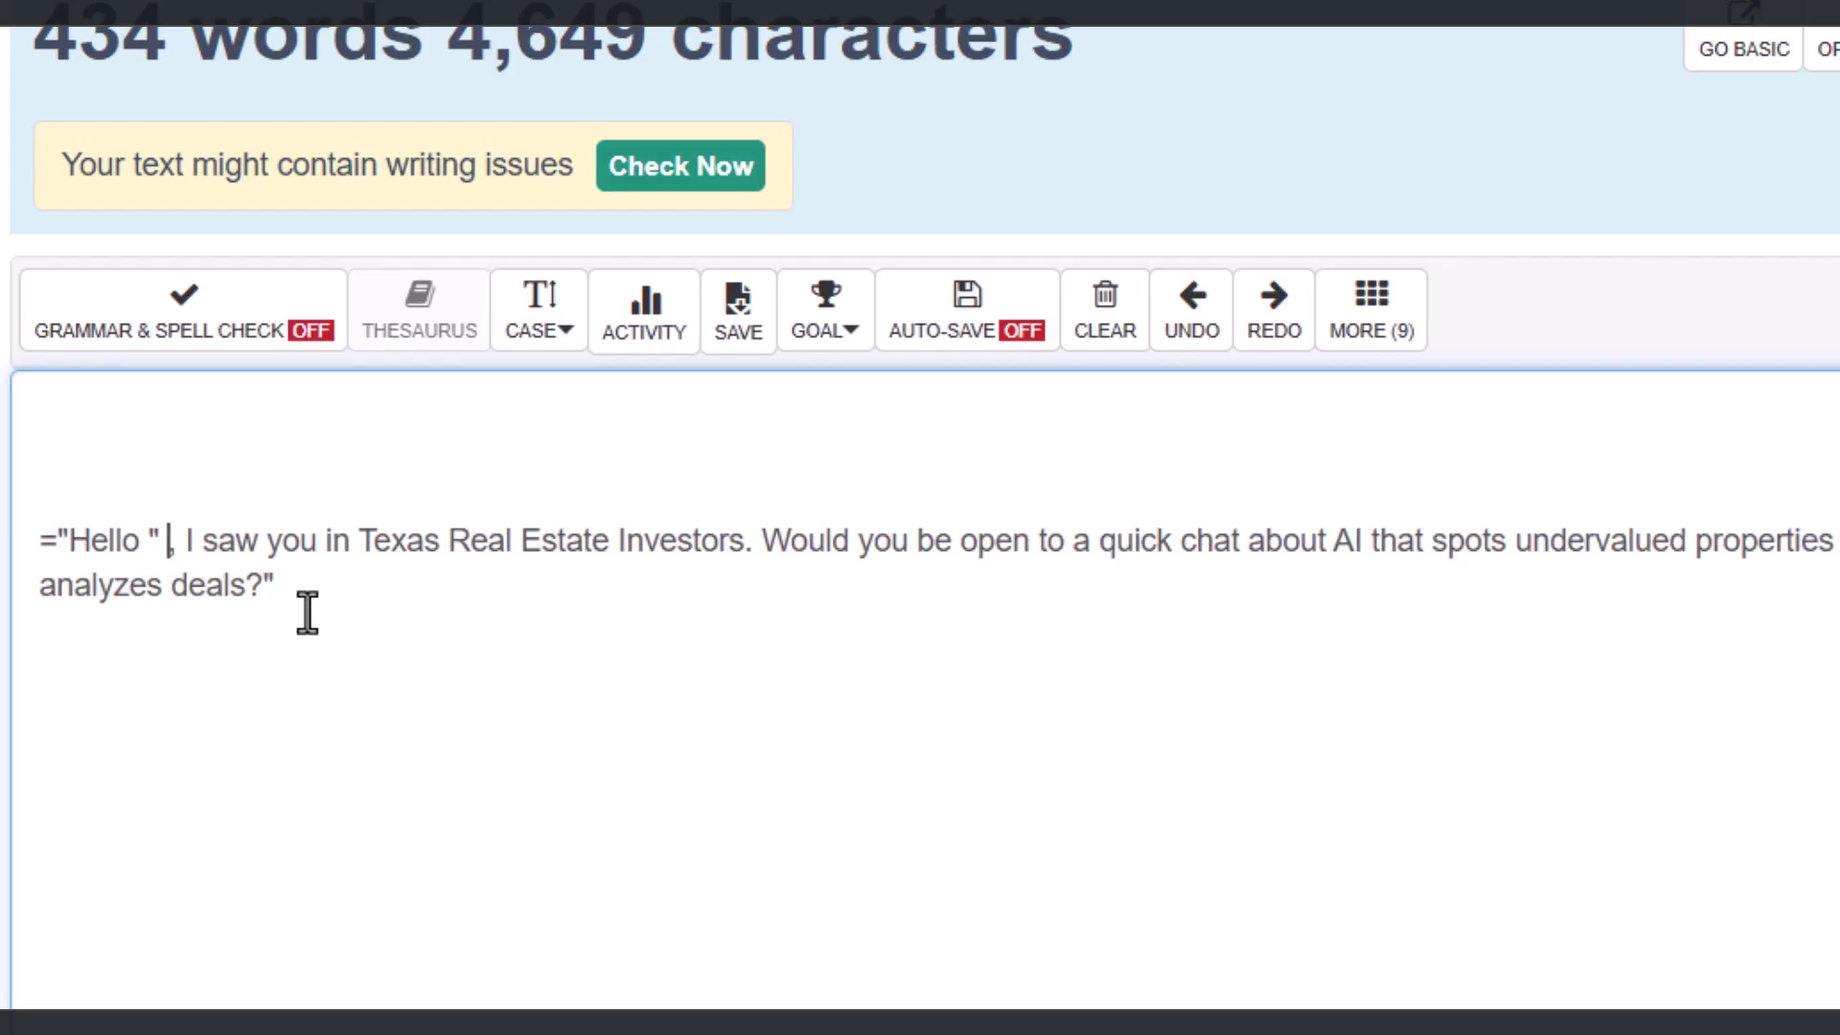
{"action": "type", "text": " &"}
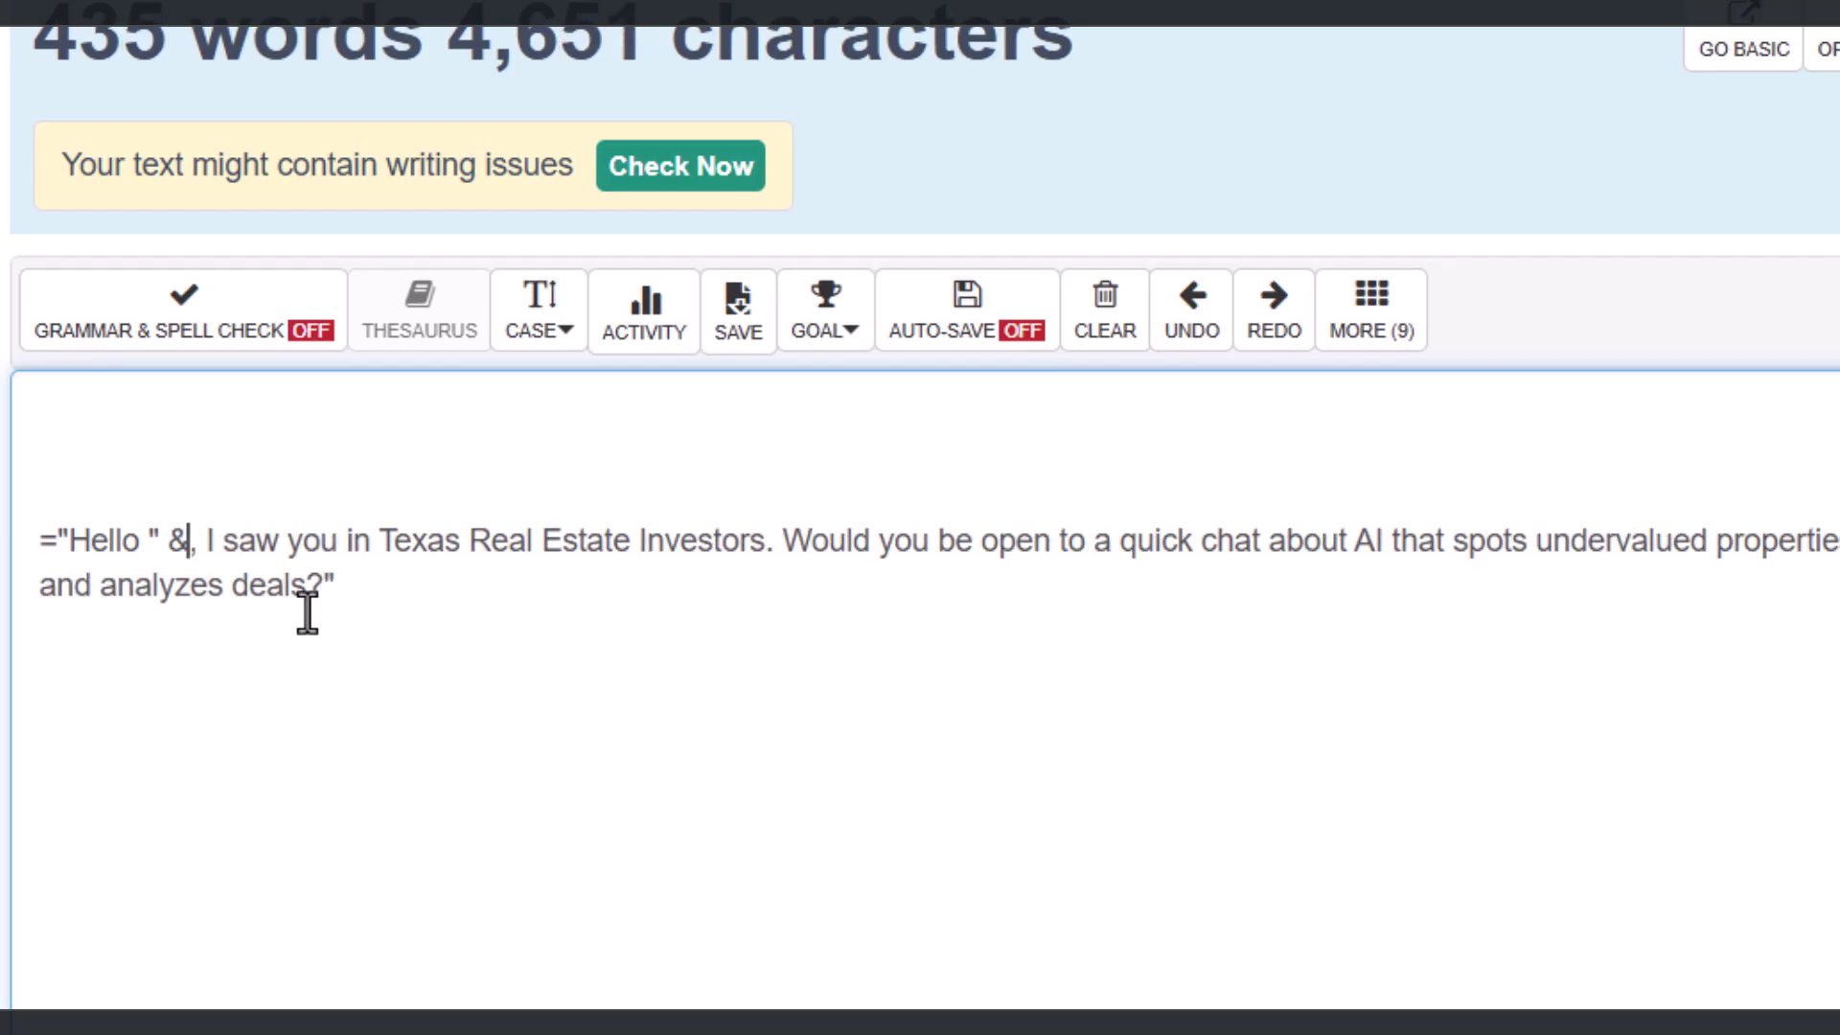
{"action": "type", "text": " C"}
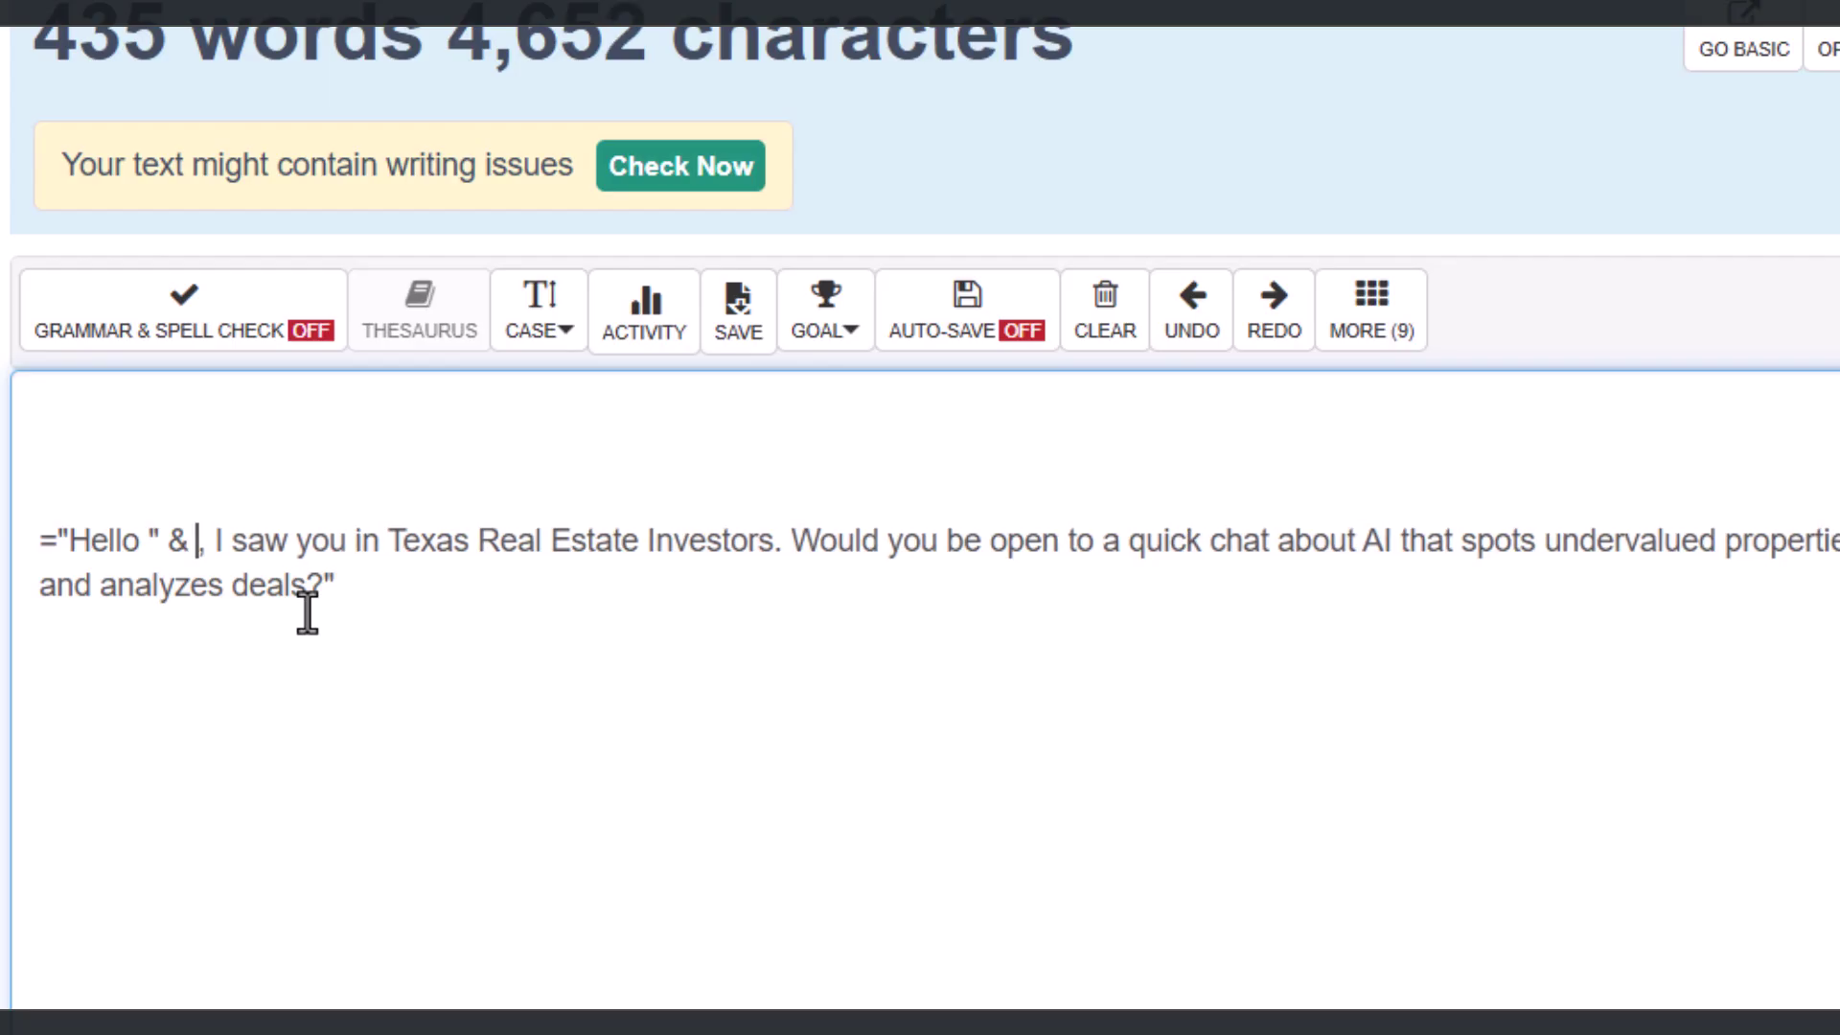
{"action": "type", "text": "2 "}
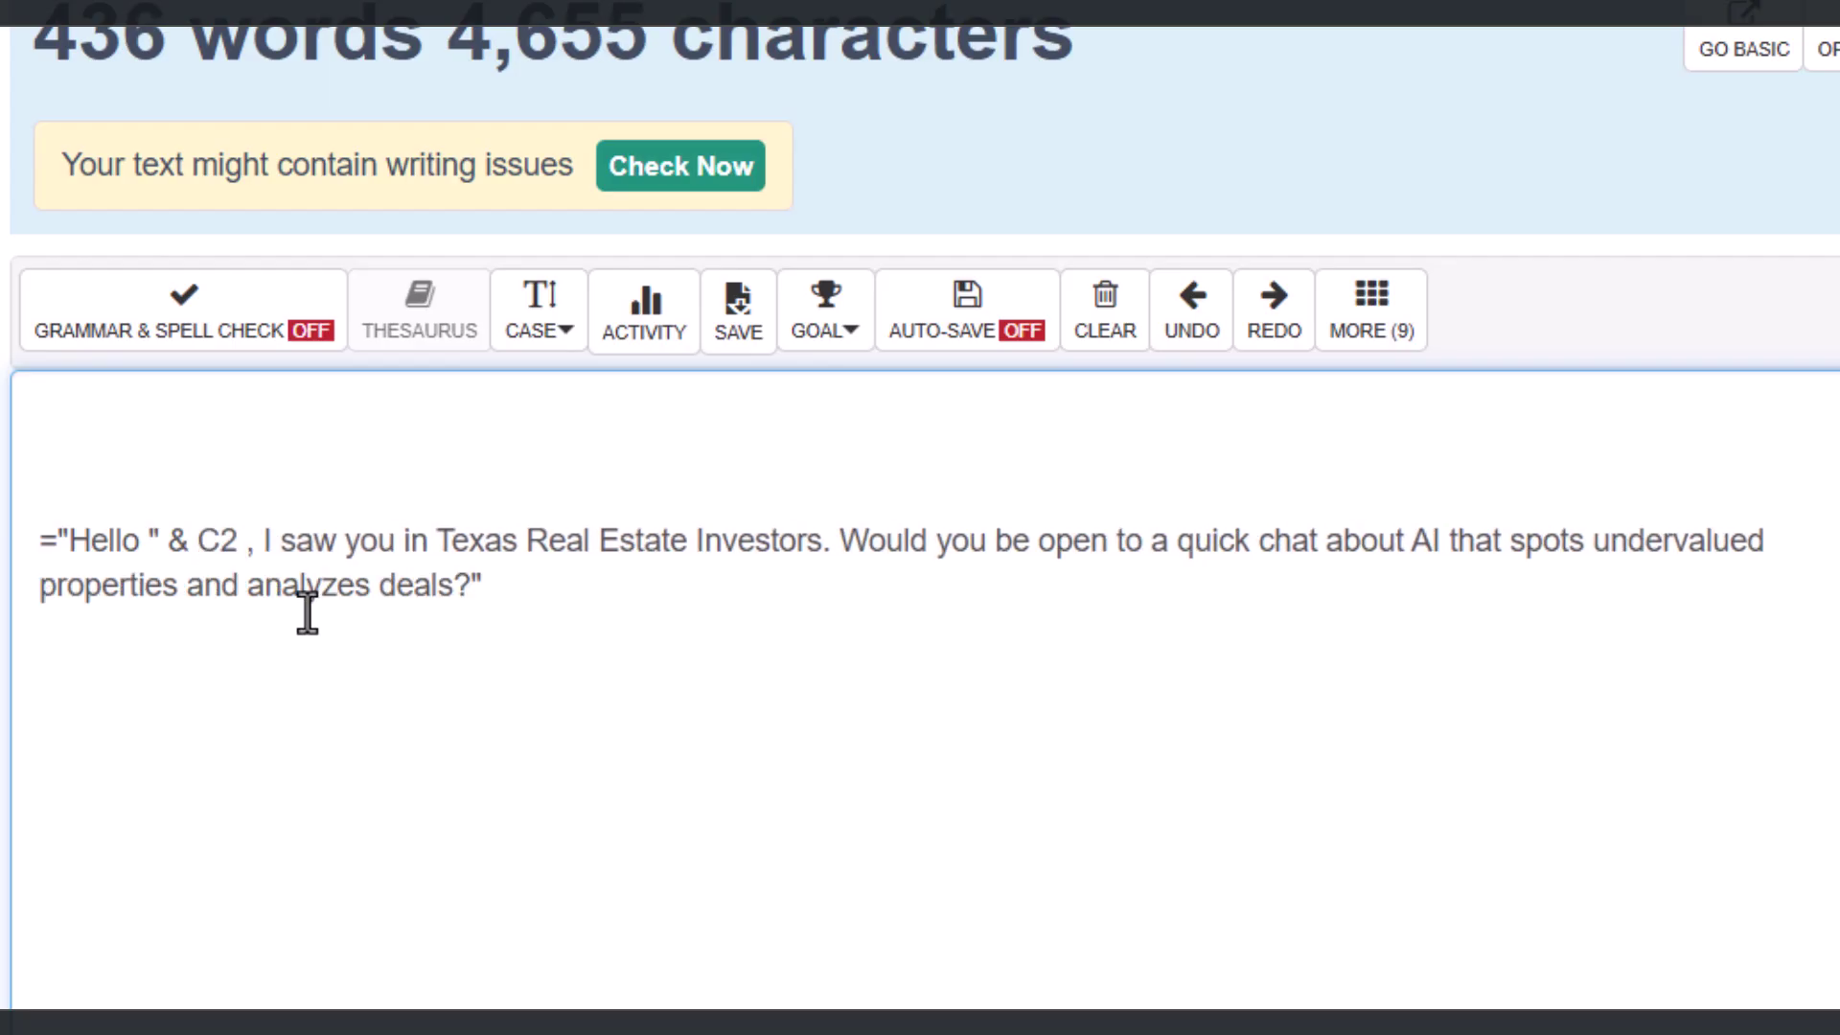
{"action": "type", "text": "&"}
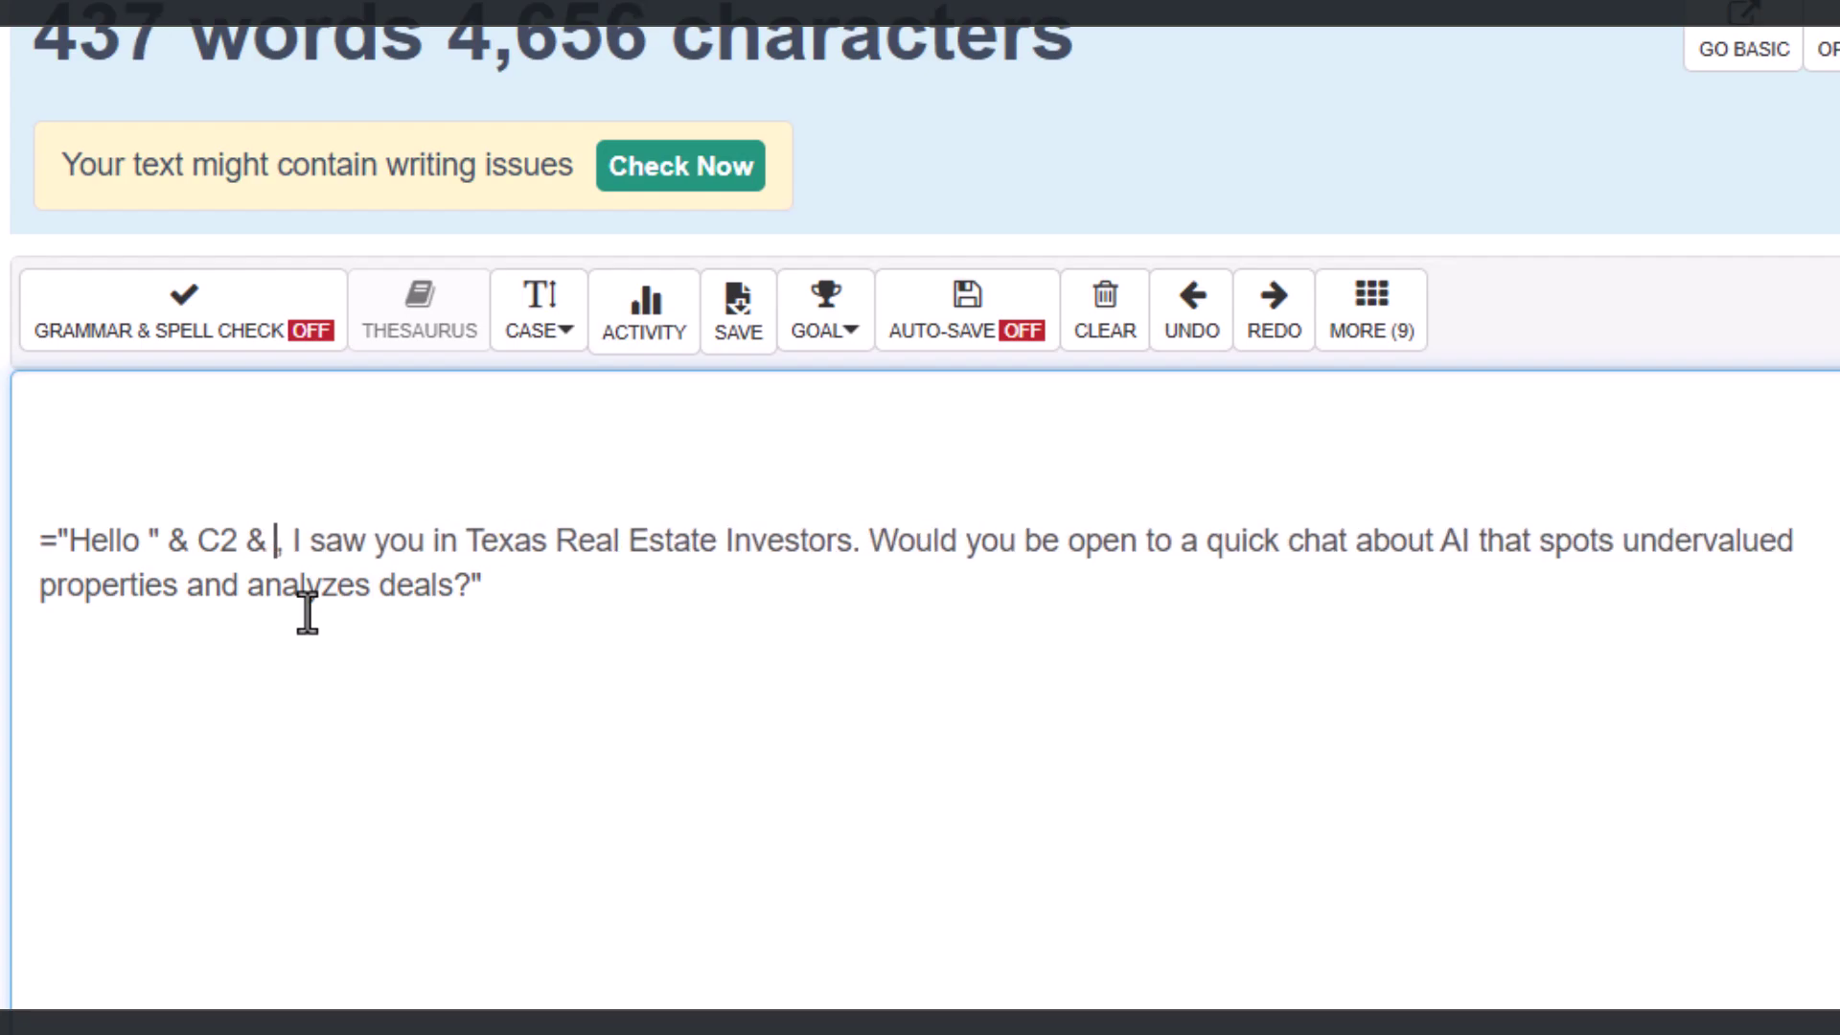
{"action": "type", "text": " \""}
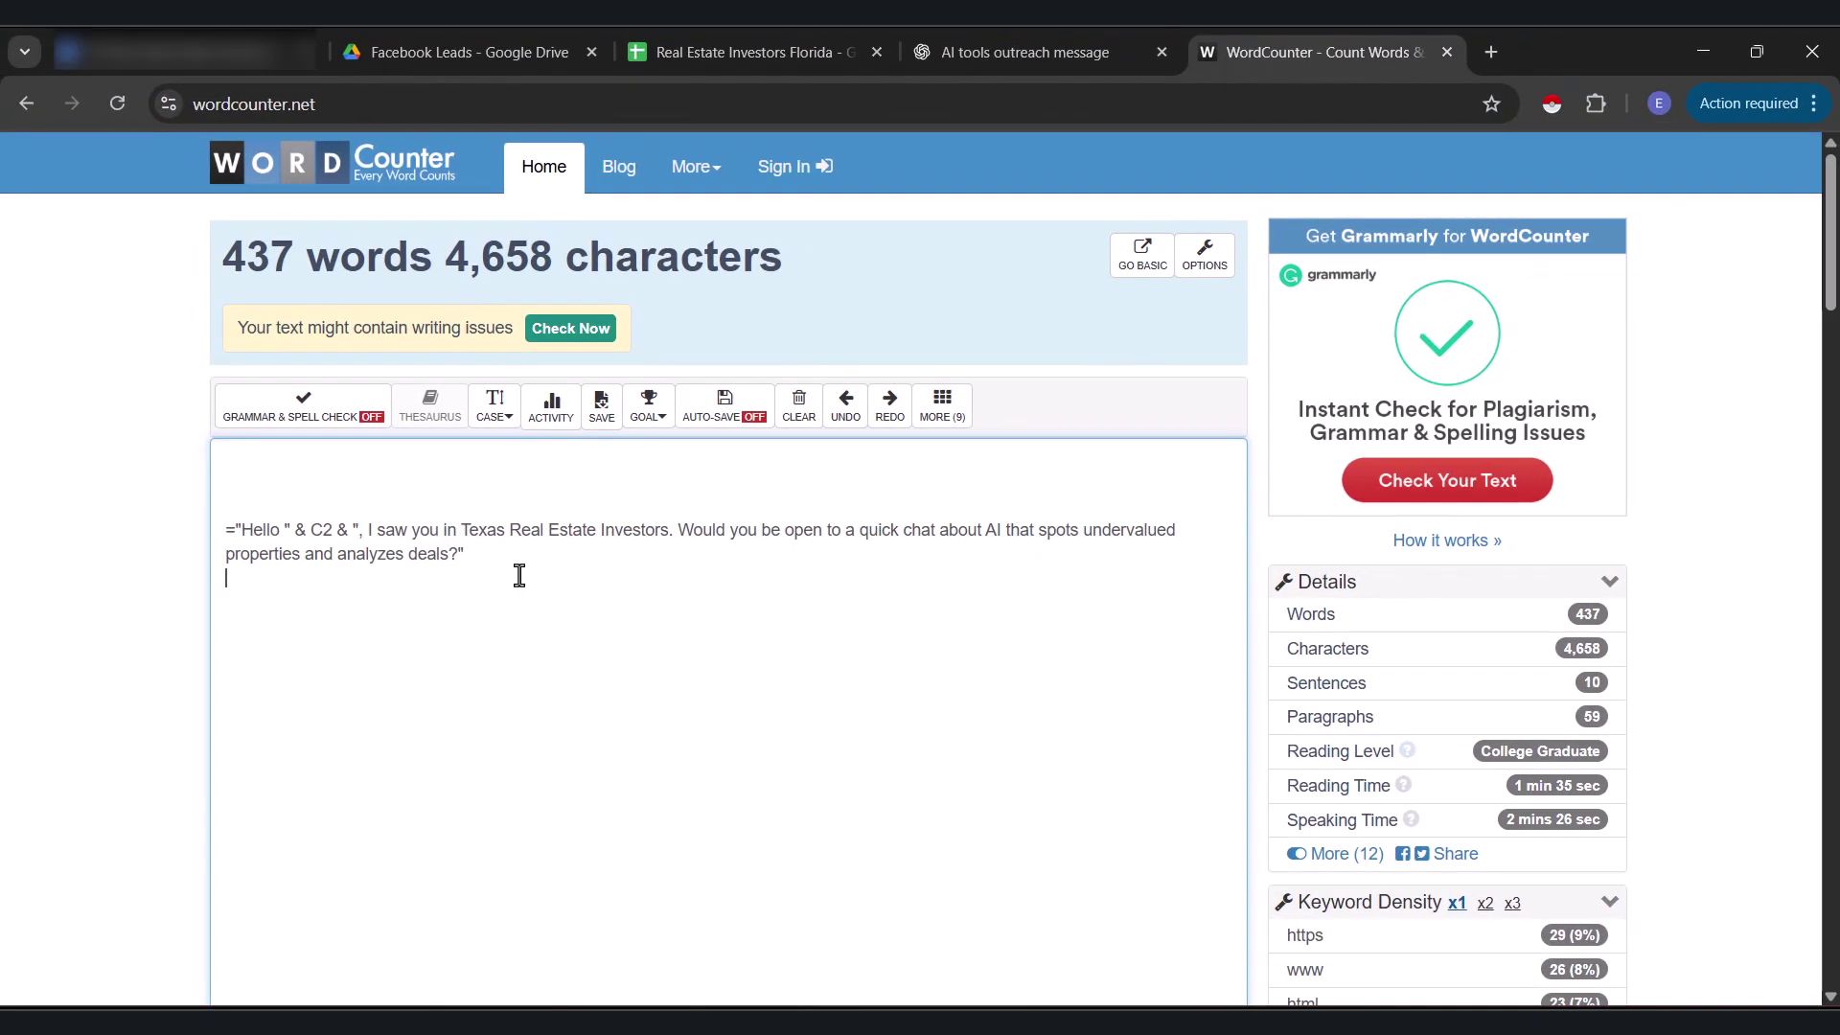
Step: Copy the finished message formula from WordCounter
{"action": "left_click_drag", "start_coordinate": [485, 555], "coordinate": [210, 526]}
{"action": "right_click", "coordinate": [299, 498]}
{"action": "left_click", "coordinate": [331, 544]}
Step: Set the Description column E in the spreadsheet to clip its overflowing text
{"action": "left_click", "coordinate": [709, 48]}
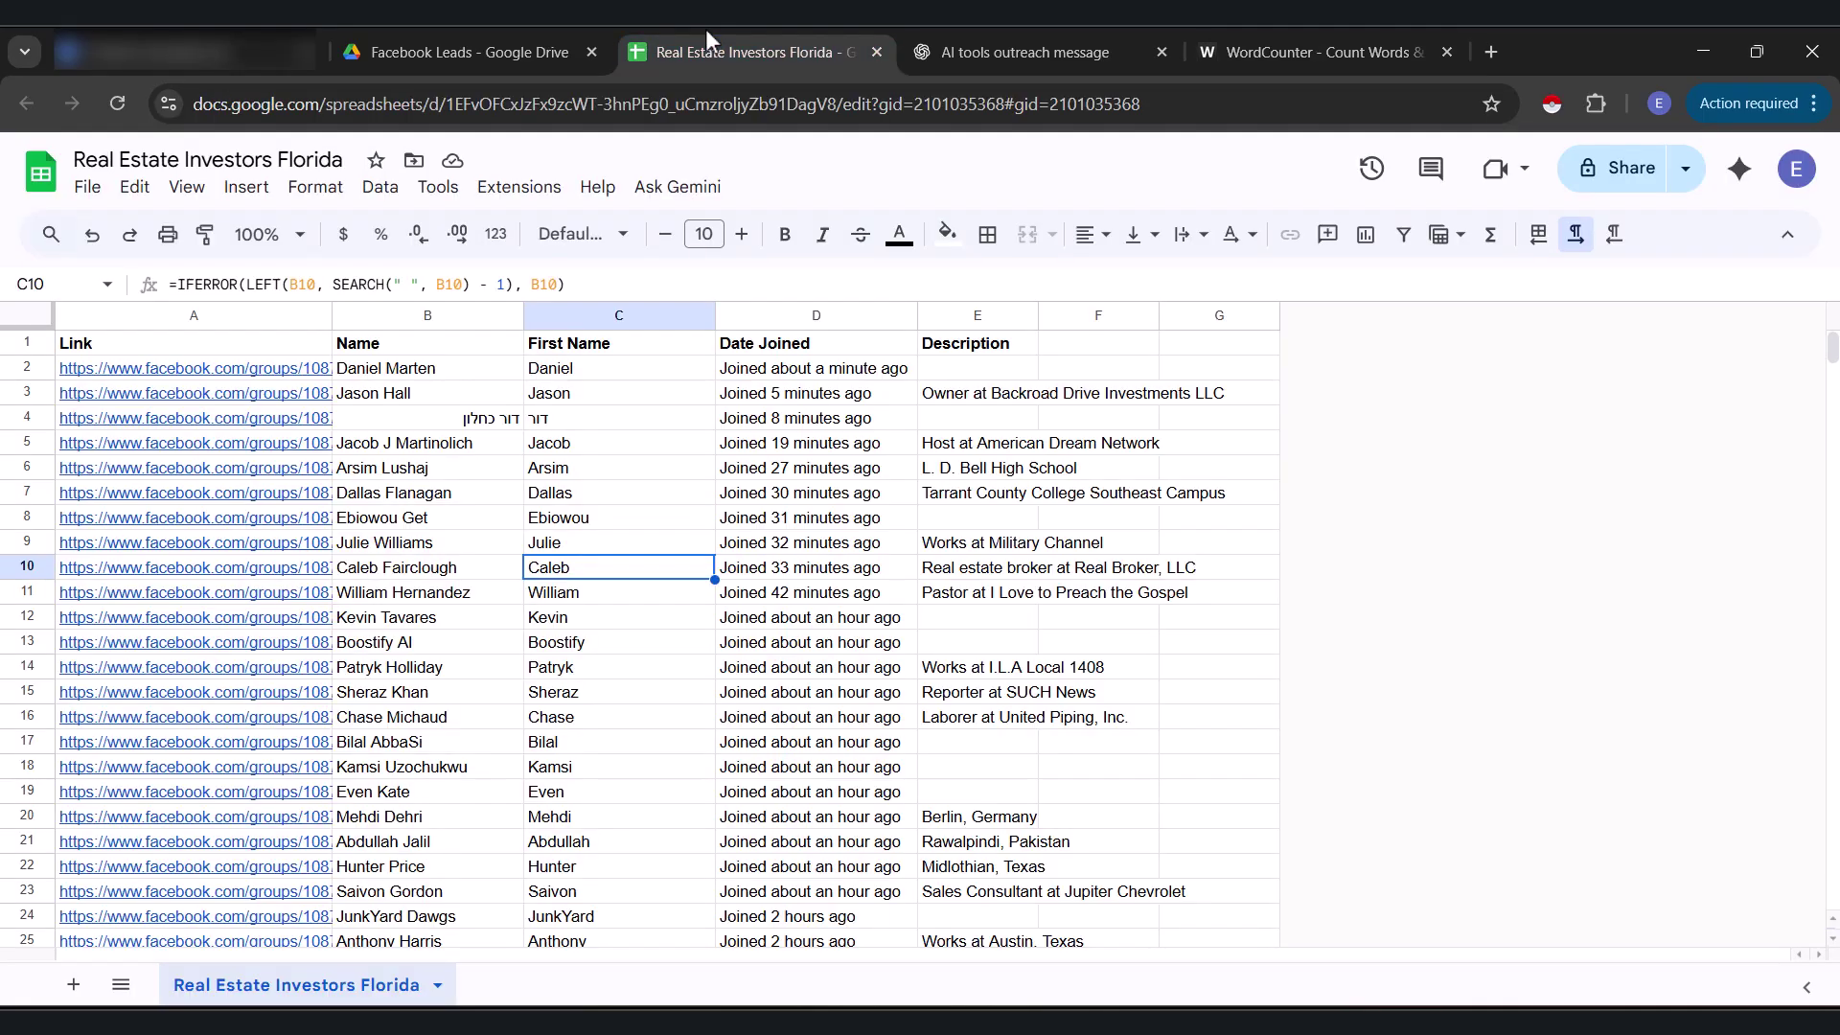
{"action": "left_click", "coordinate": [967, 321]}
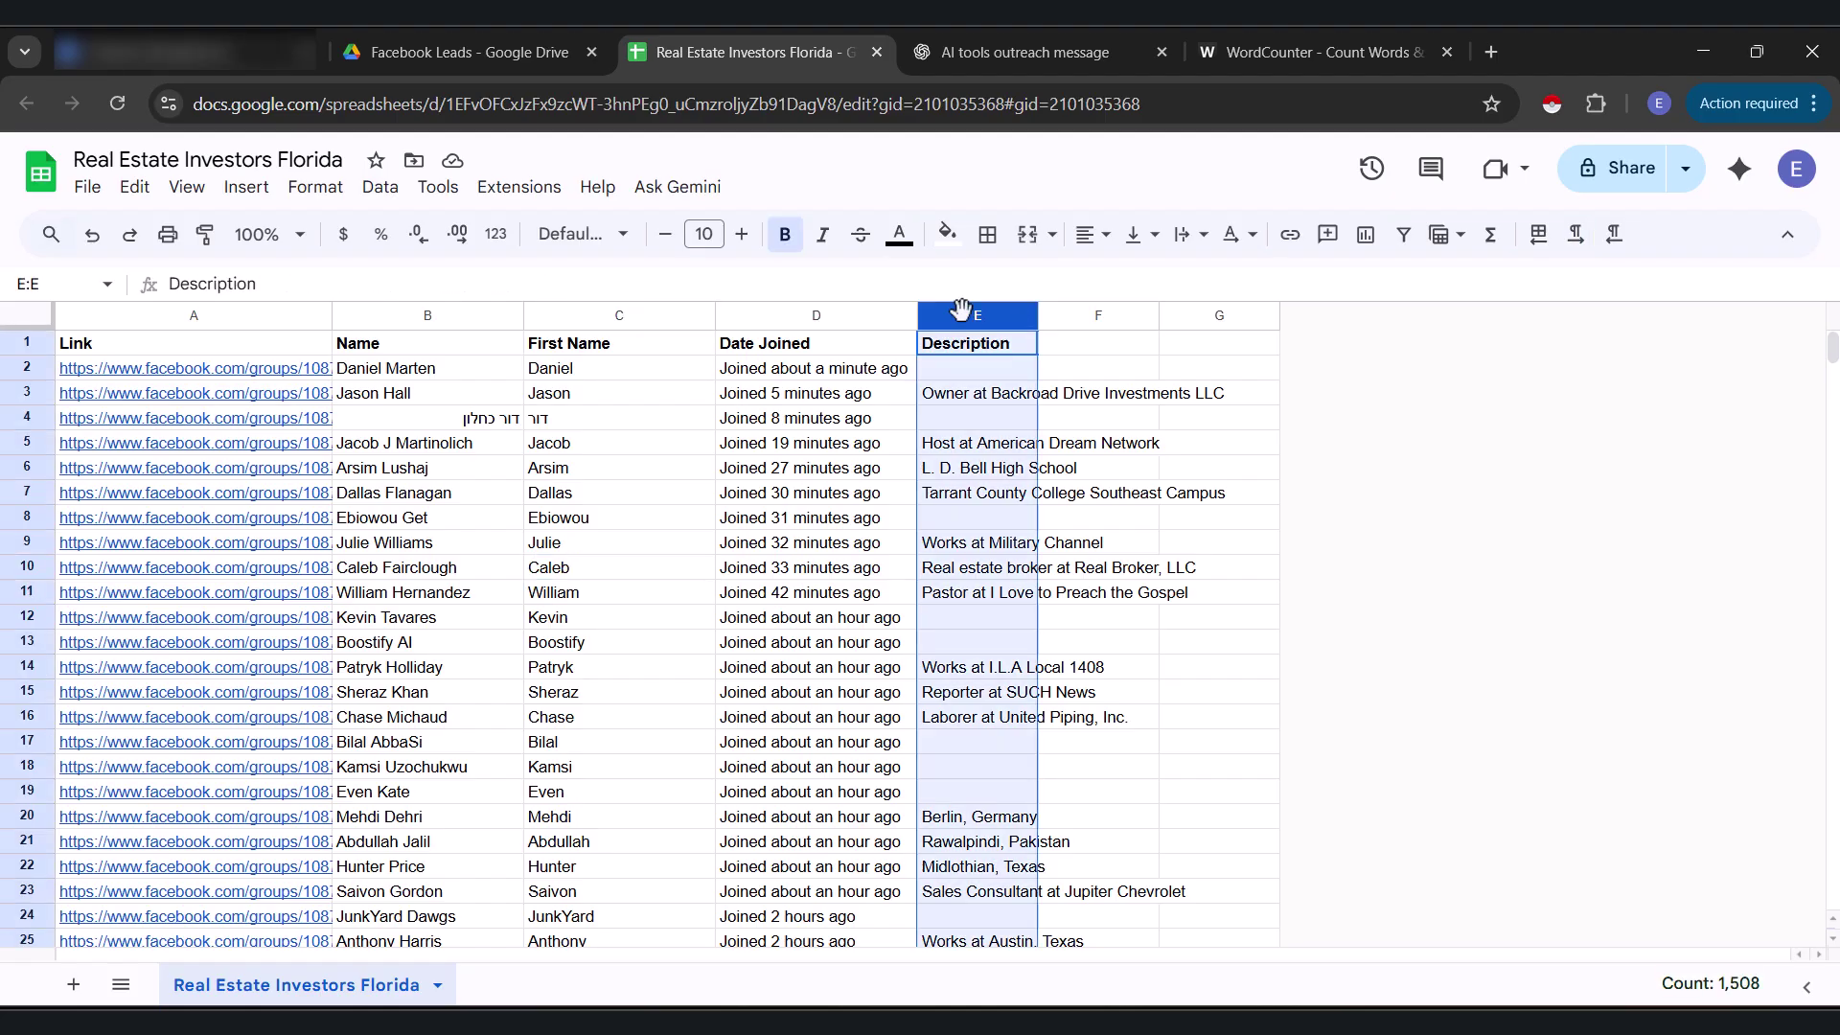
{"action": "left_click", "coordinate": [1193, 238]}
{"action": "left_click", "coordinate": [1246, 278]}
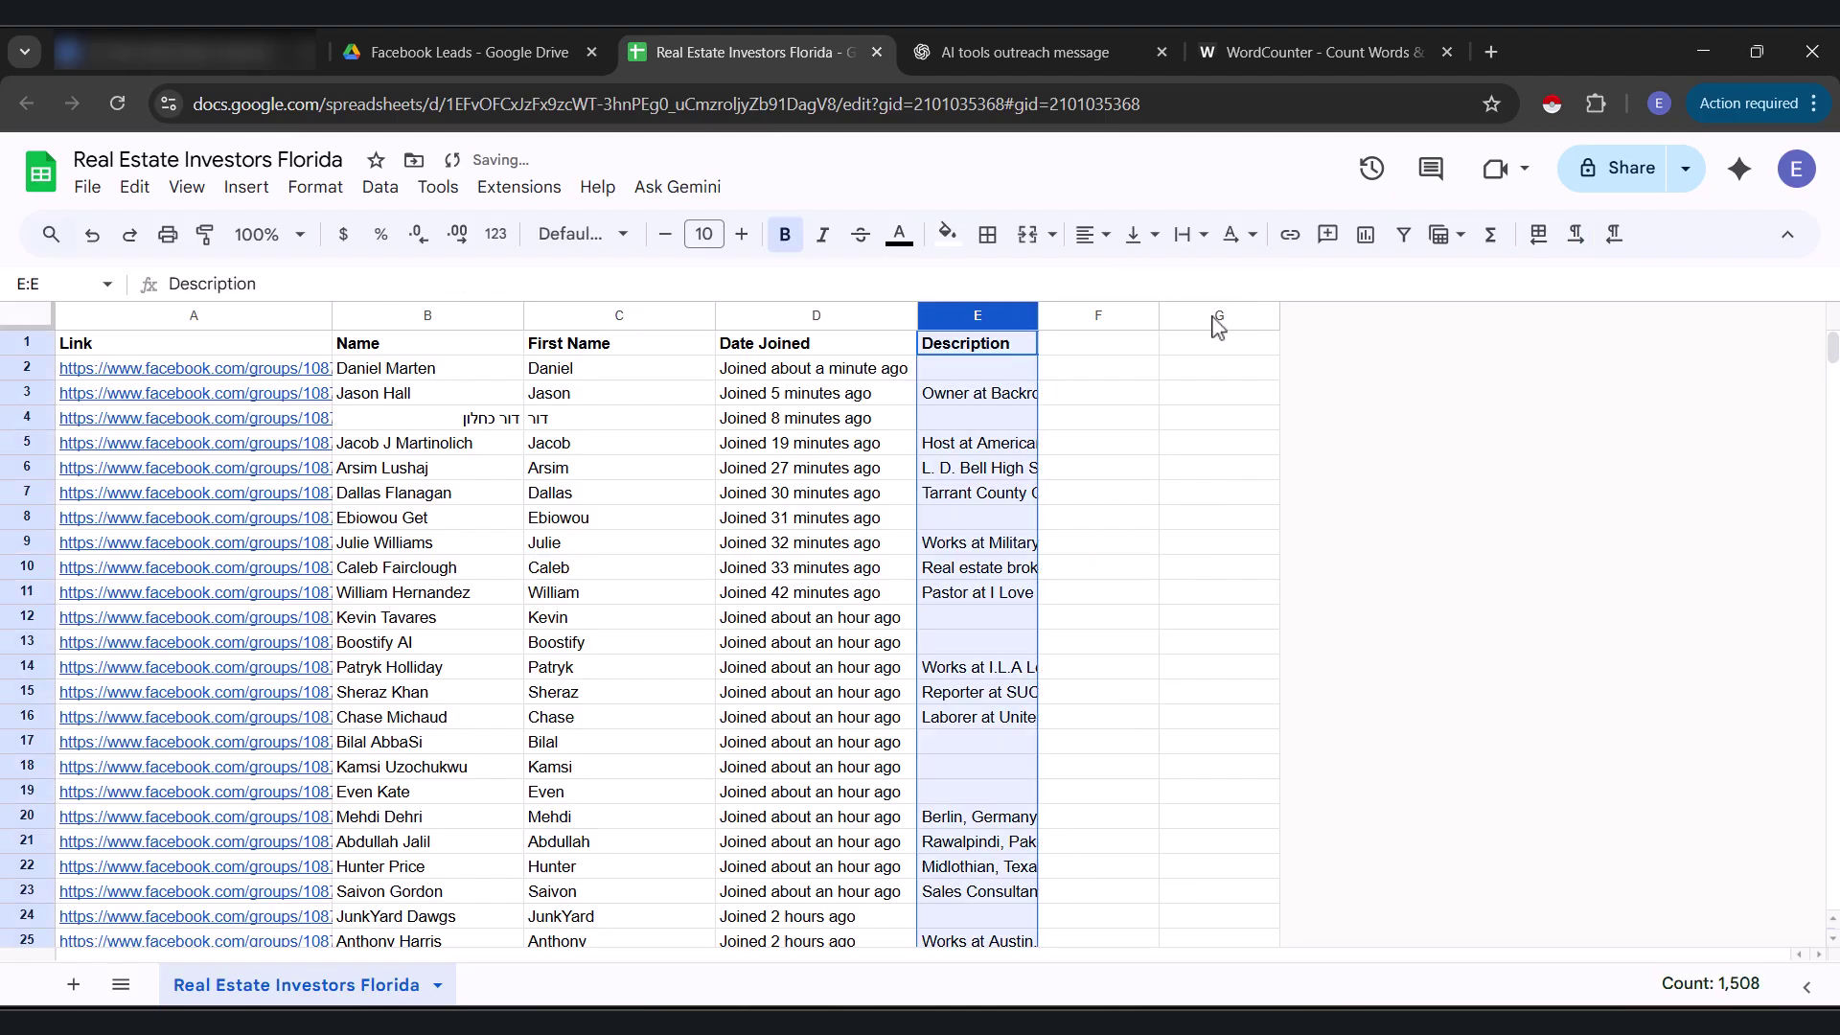
Step: Head column F 'Message' and paste the message formula into F2
{"action": "left_click", "coordinate": [1108, 347]}
{"action": "type", "text": "Message"}
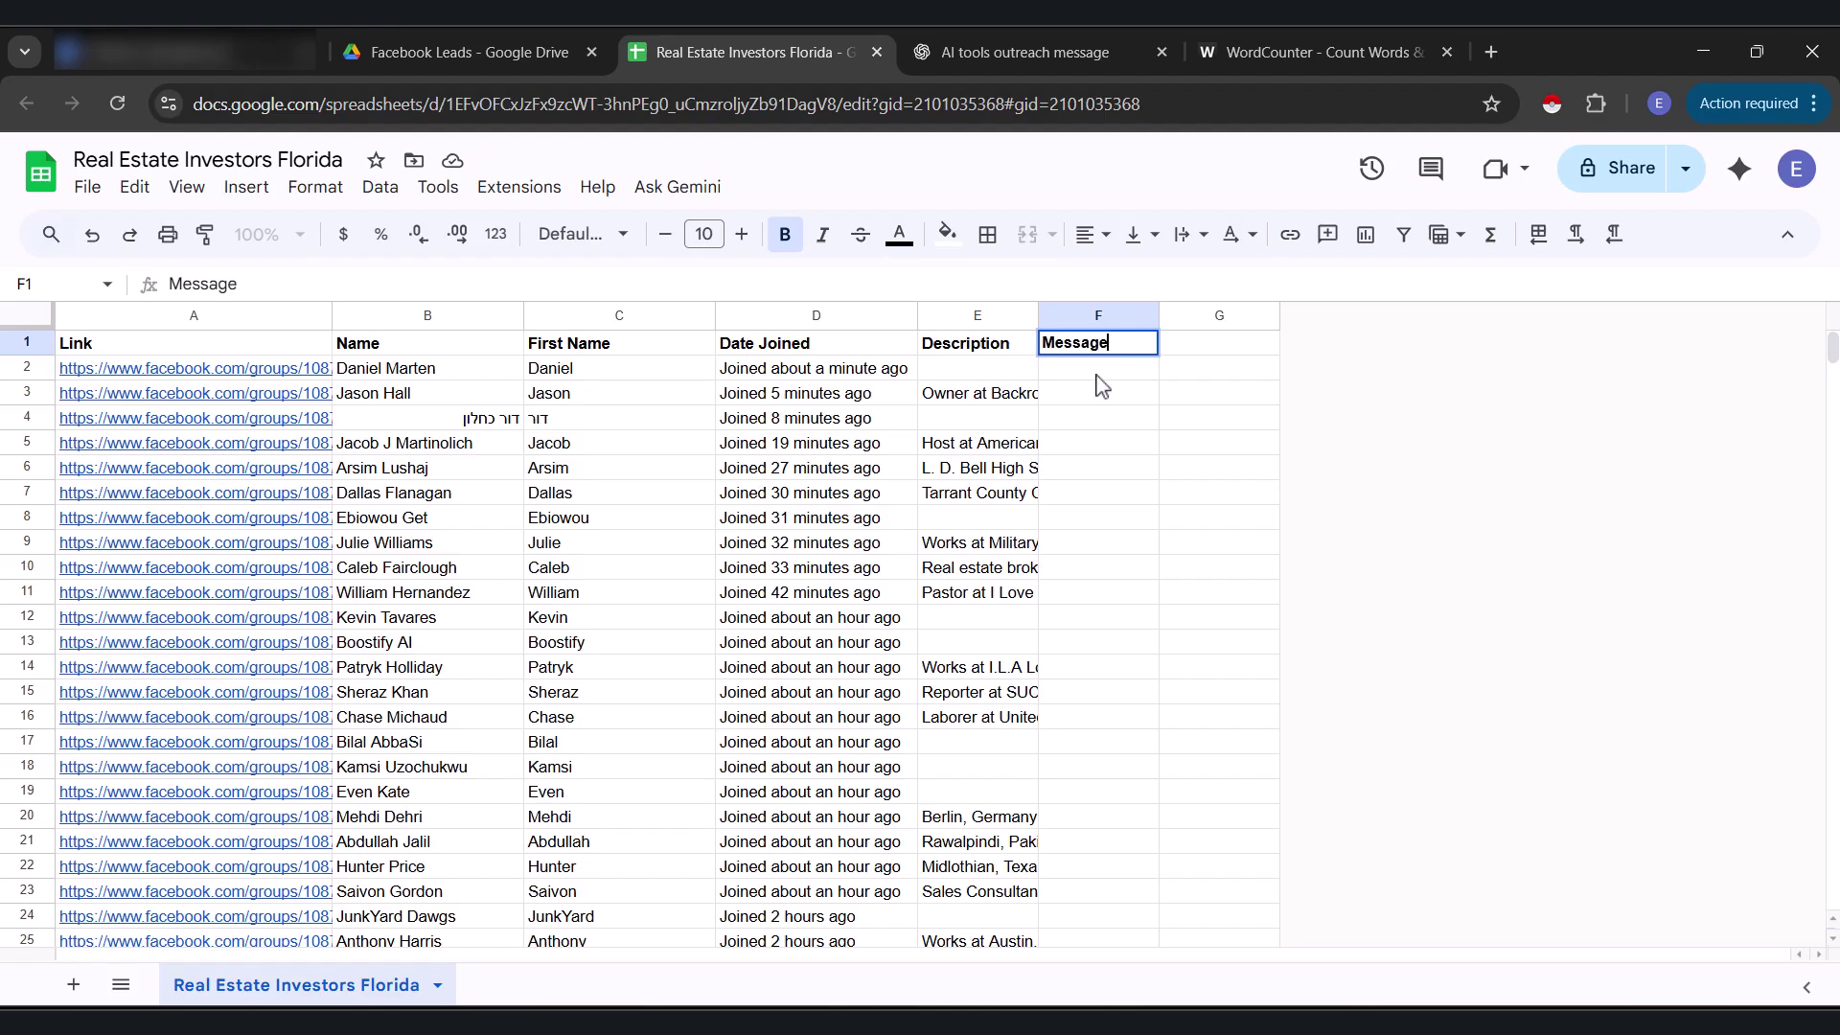
{"action": "key", "text": "Return"}
{"action": "left_click", "coordinate": [272, 280]}
{"action": "key", "text": "ctrl+v"}
{"action": "key", "text": "Return"}
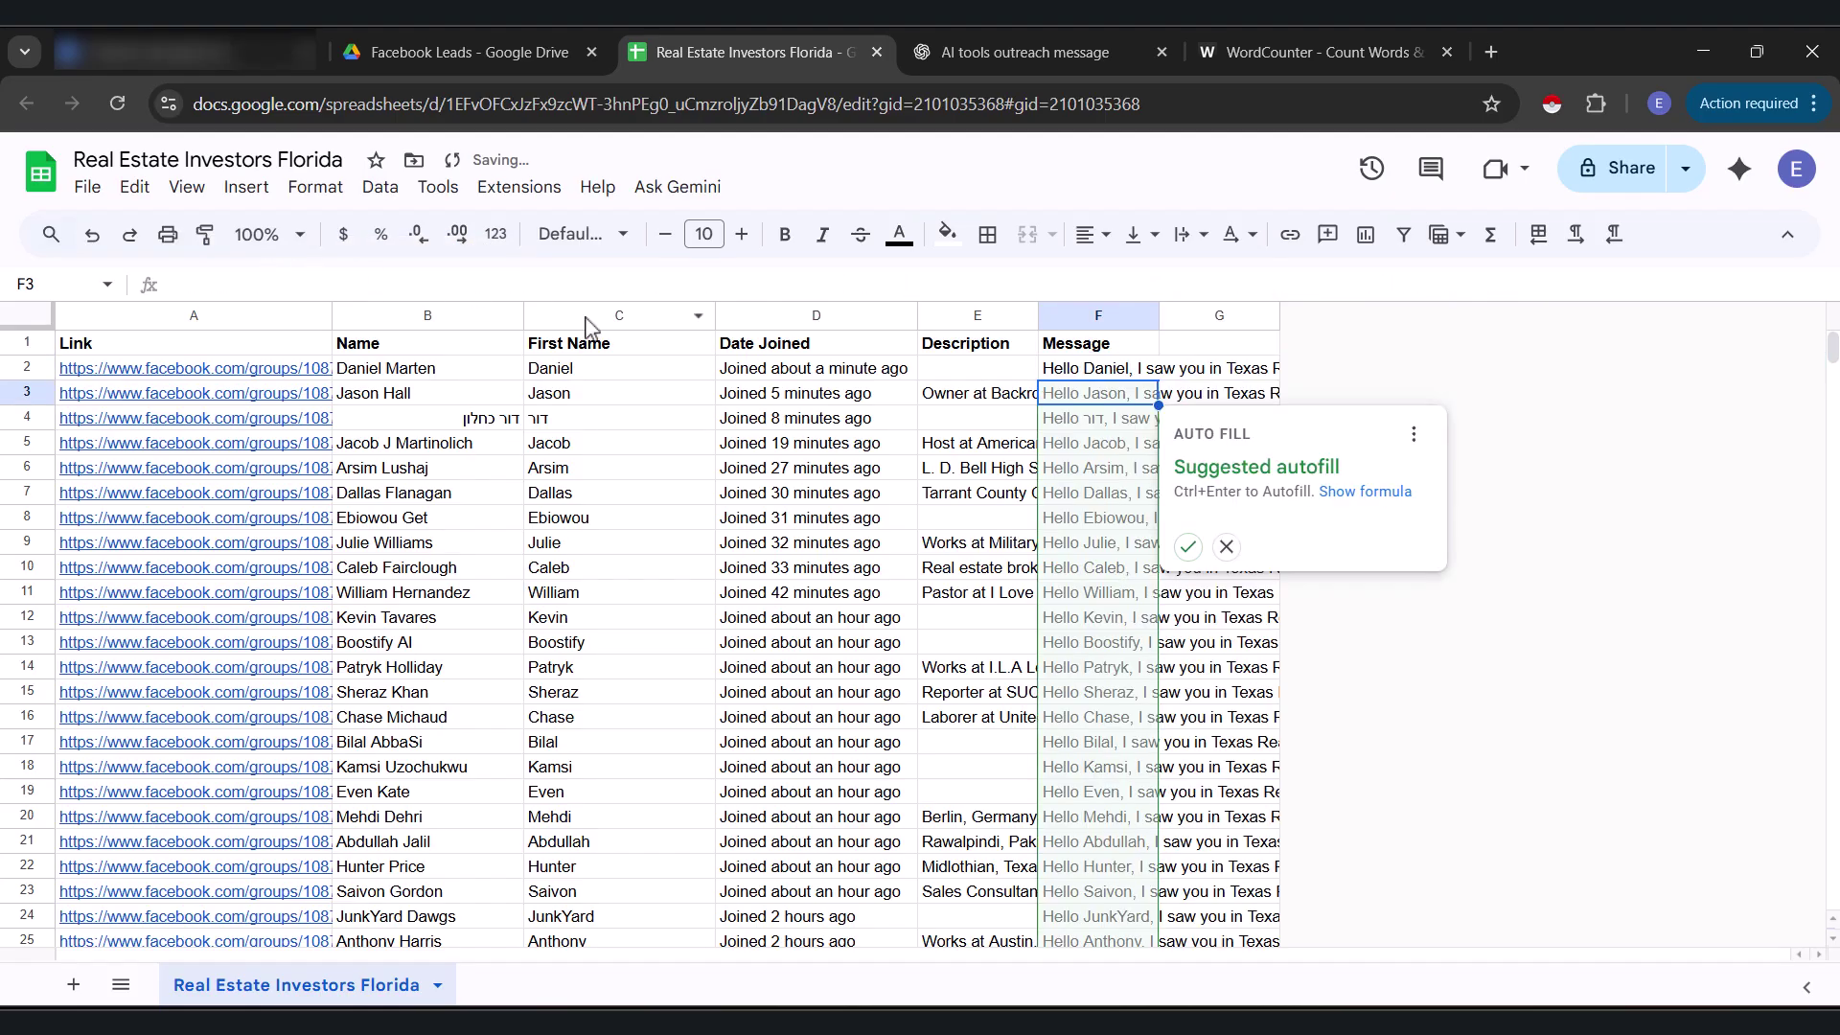
{"action": "left_click", "coordinate": [1188, 344]}
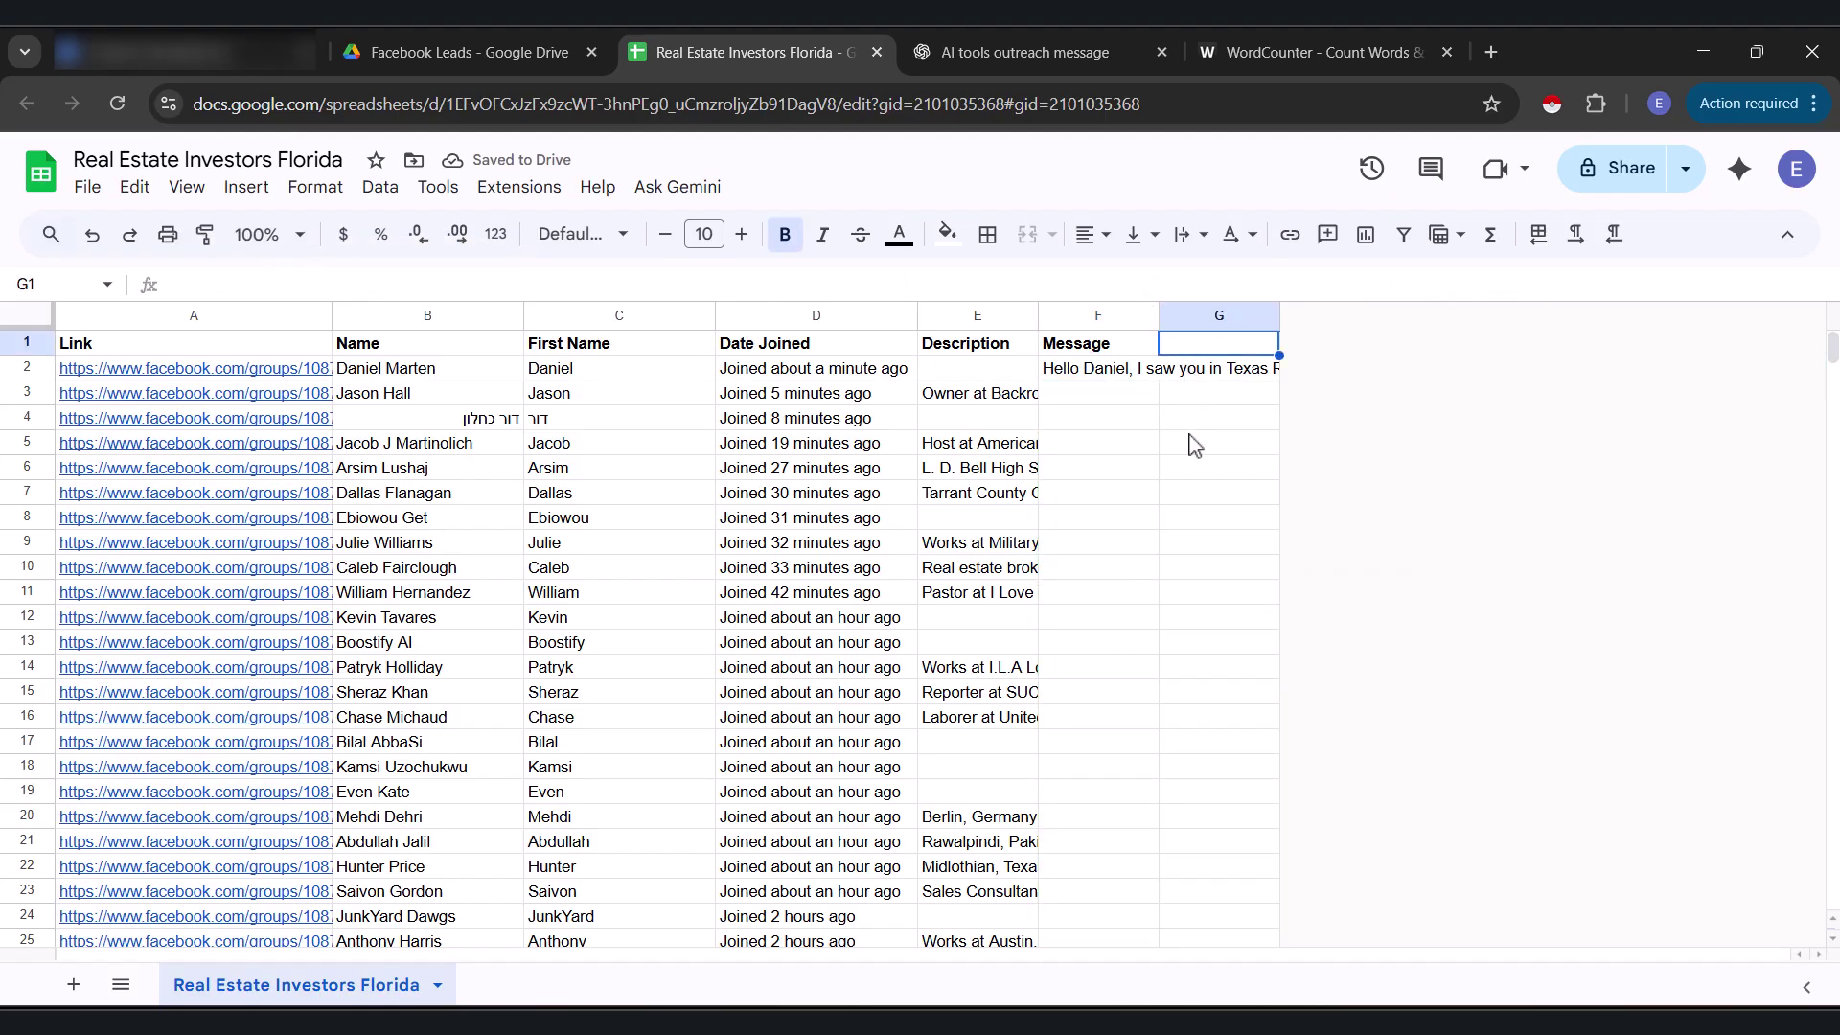
Step: Widen column F and fill the F2 formula down every lead row
{"action": "left_click_drag", "start_coordinate": [1161, 315], "coordinate": [1477, 314]}
{"action": "left_click", "coordinate": [1359, 374]}
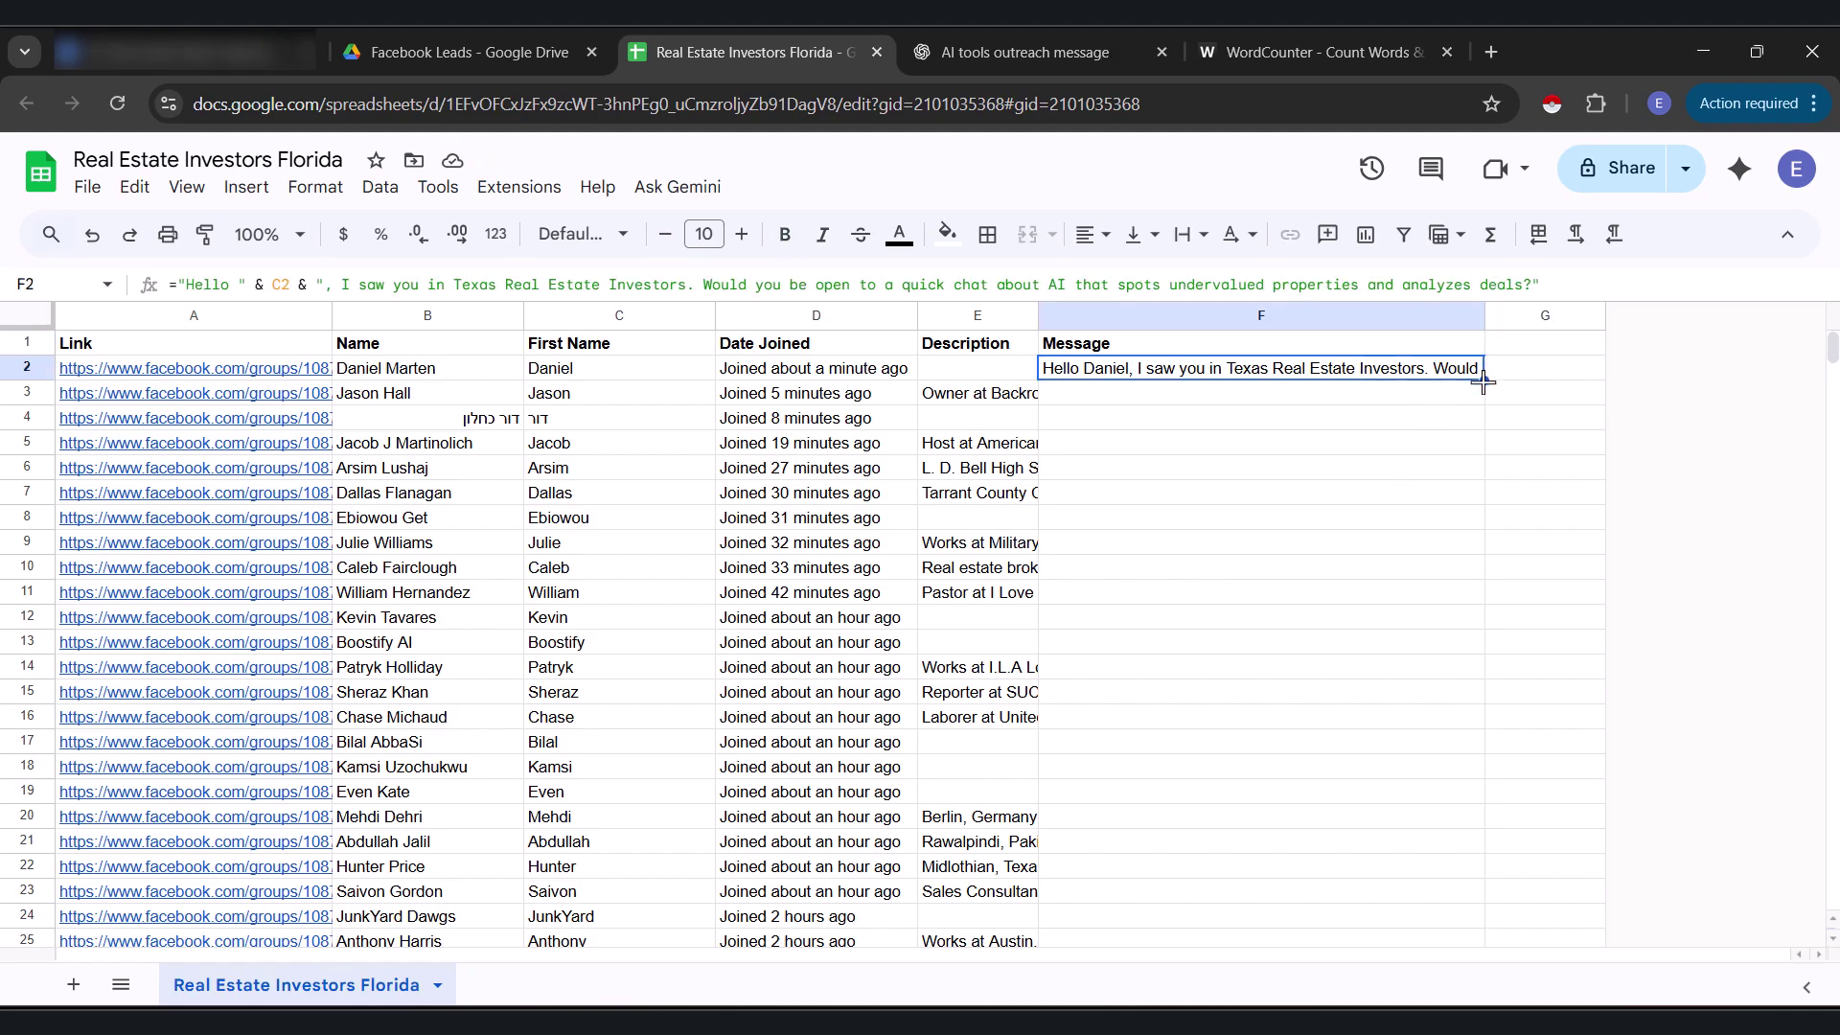
{"action": "left_click_drag", "start_coordinate": [1483, 382], "coordinate": [1483, 959]}
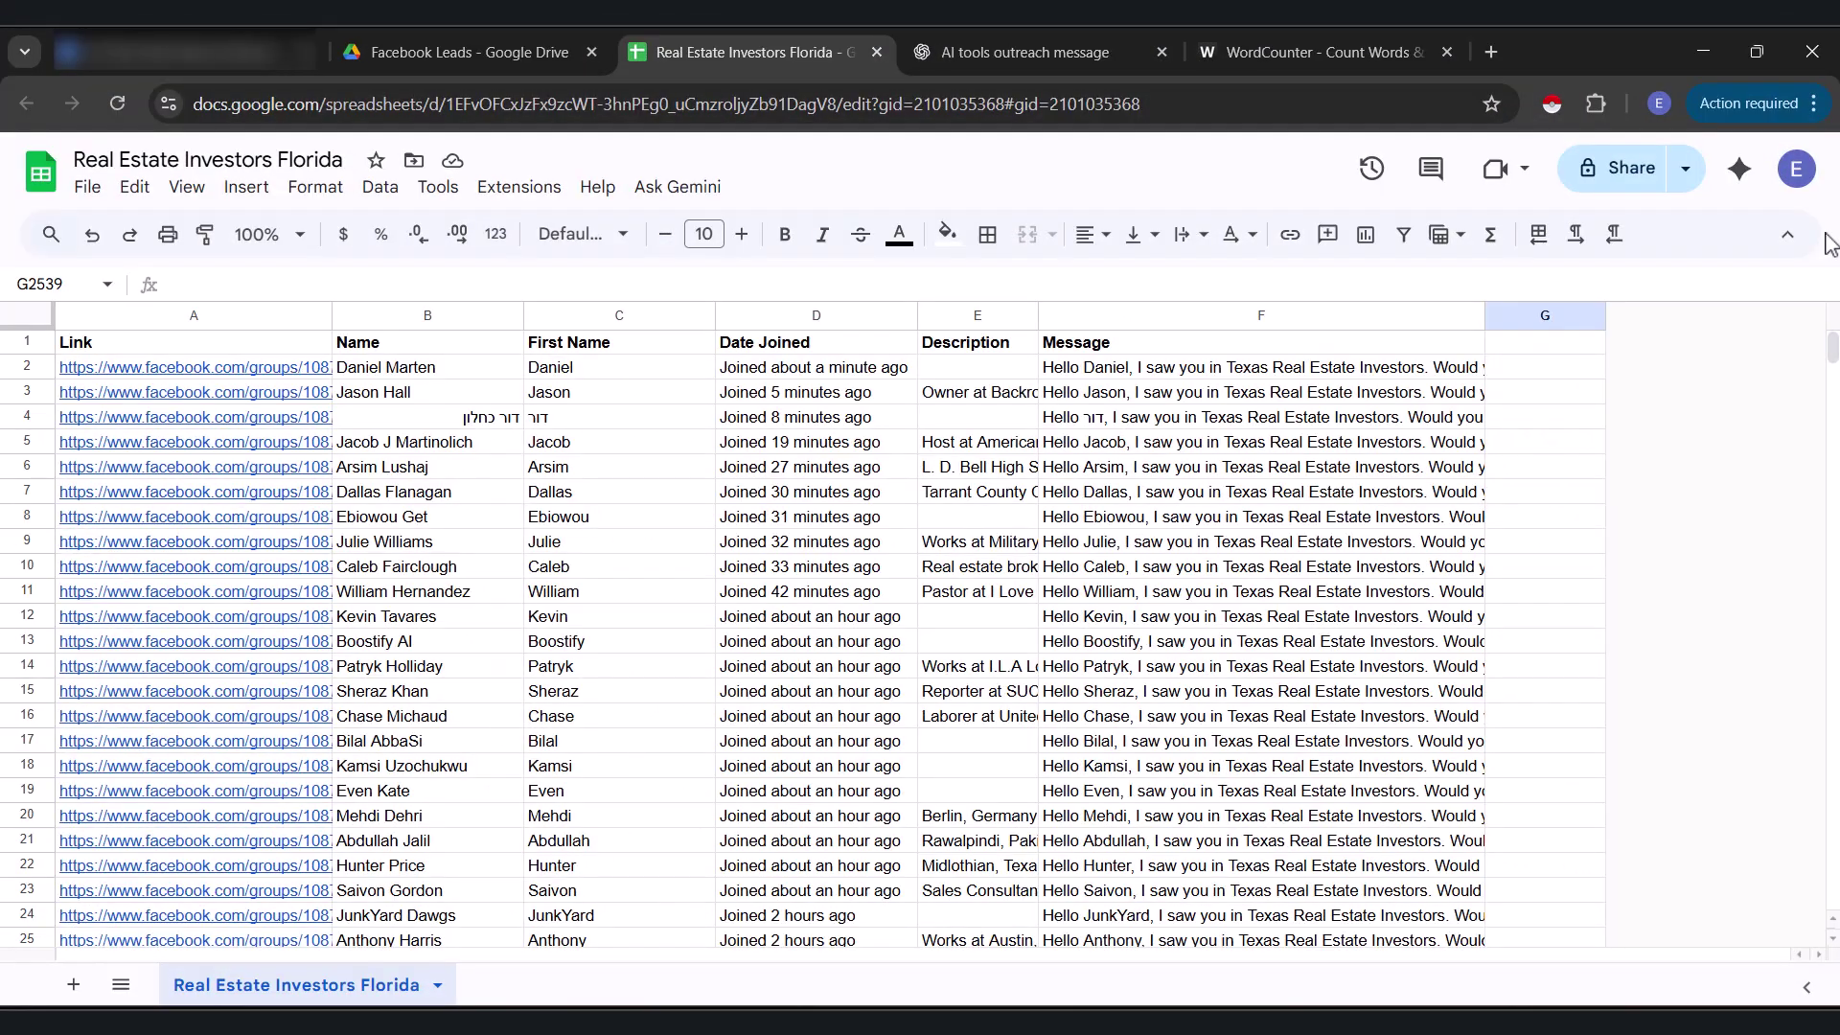